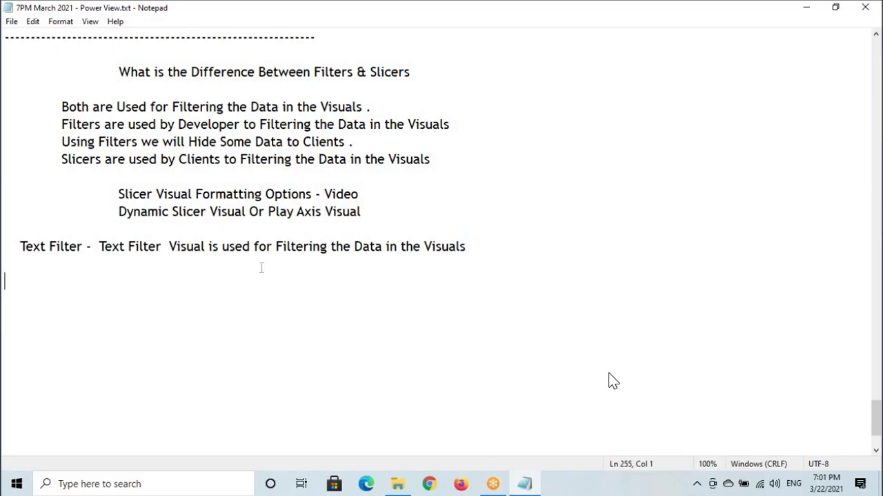
Add a dashed separator line below the Text Filter note and an indented heading "Visuals for Visualizing Categorical Data".
text(---------------------------------------)
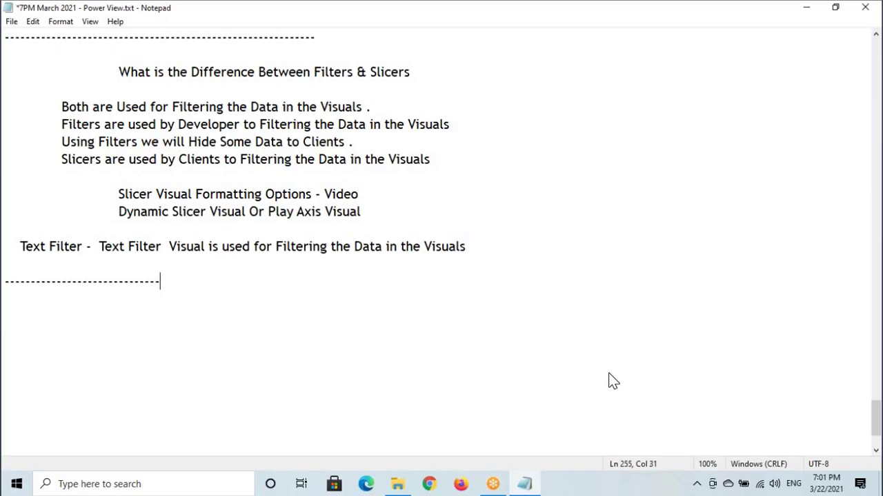
key(Return)
key(Return)
key(Tab)
text(Visuals for Visualizing Categorical Data)
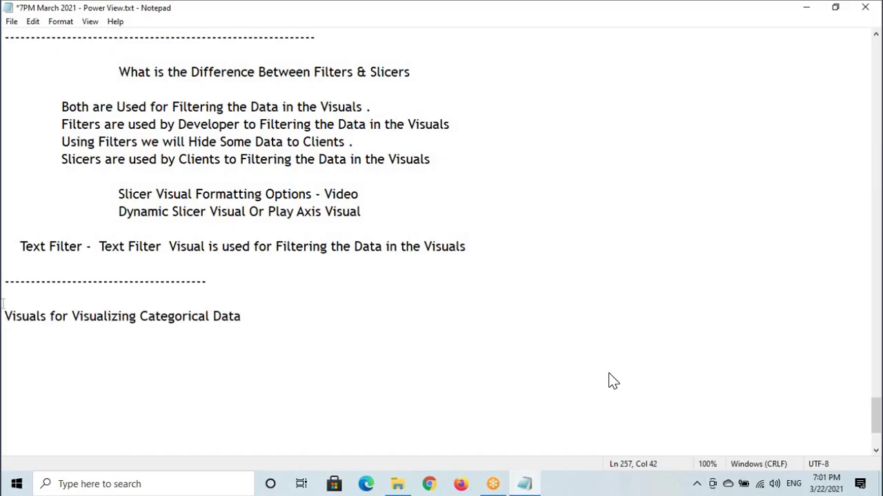
key(Home)
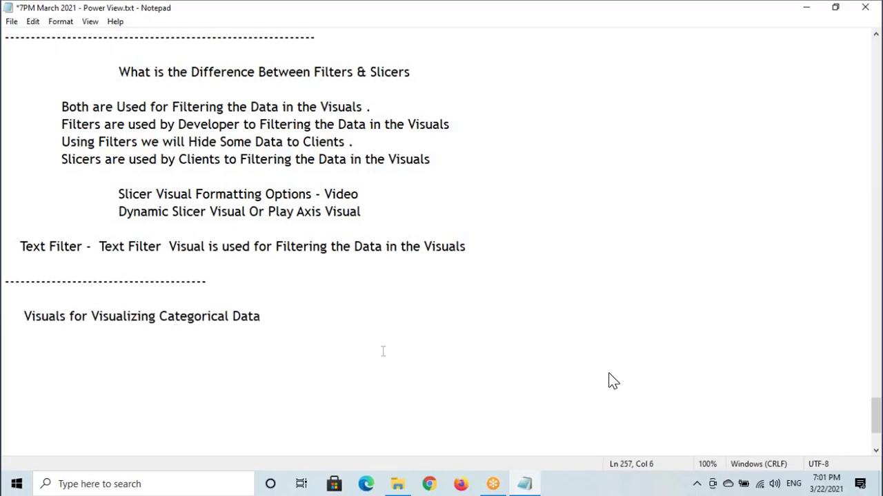
scroll(417, 235, down, 3)
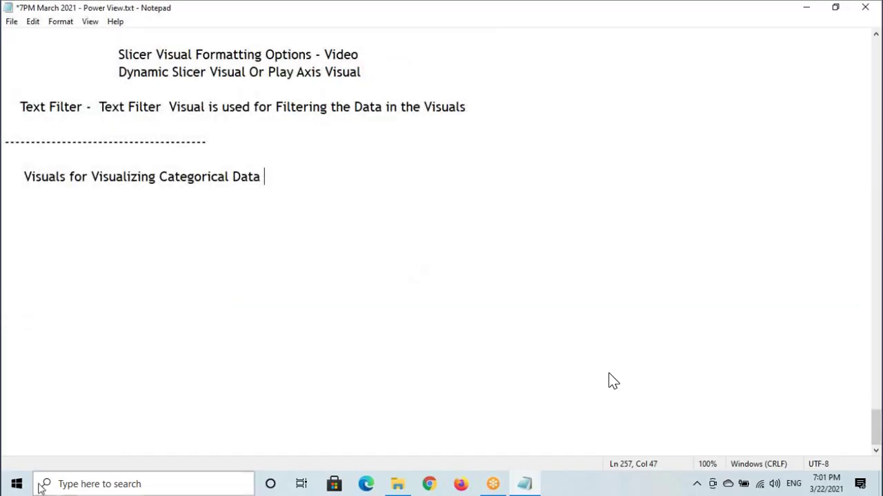
Launch Power BI Desktop and dismiss its start screen to reach a blank report.
click(20, 486)
text(power)
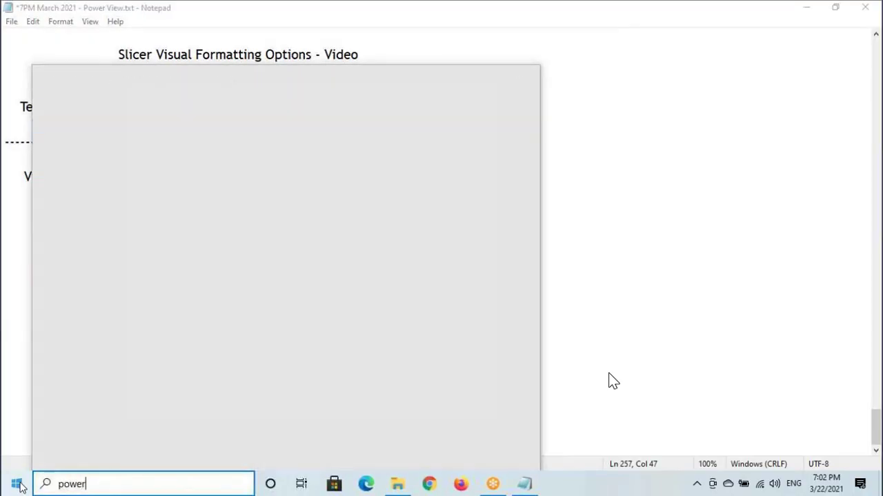
key(Return)
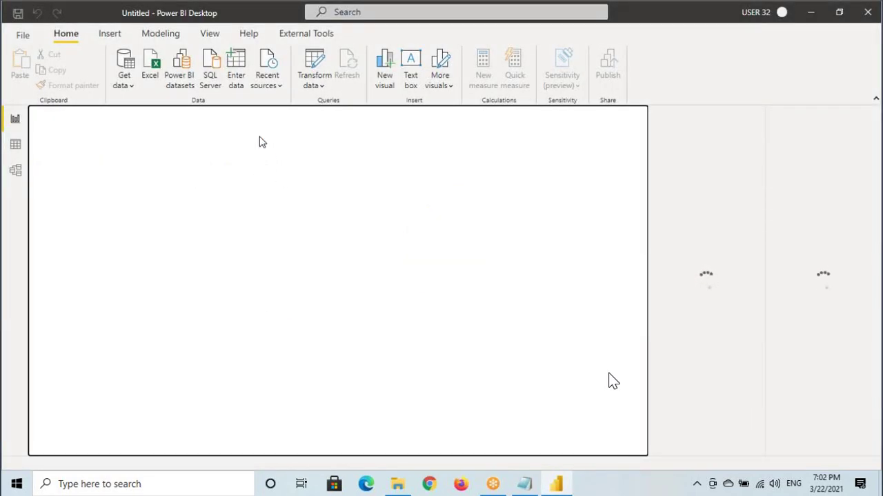
key(Escape)
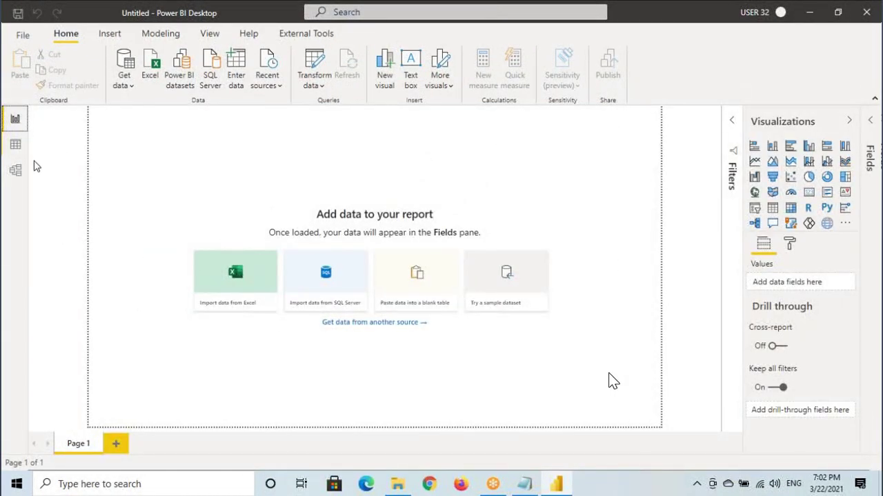
Load the Orders table from the Sample - Superstore.xlsx workbook into the data model.
click(16, 169)
click(127, 69)
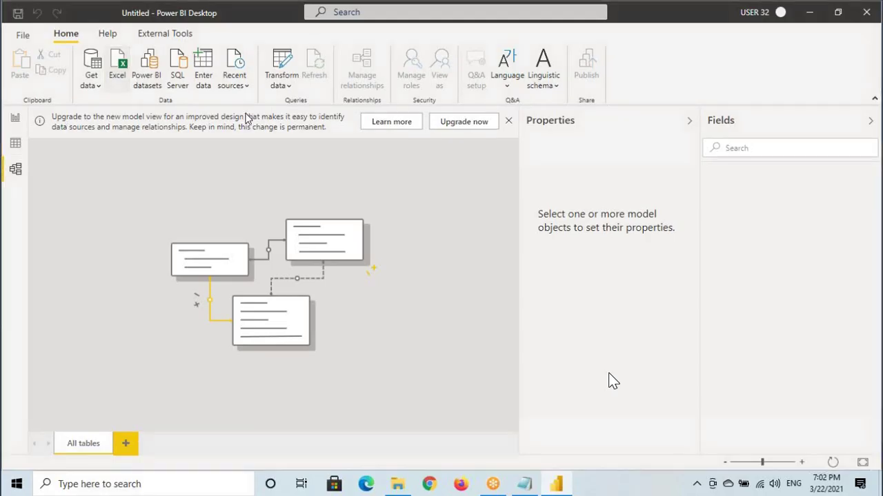
click(149, 122)
click(326, 290)
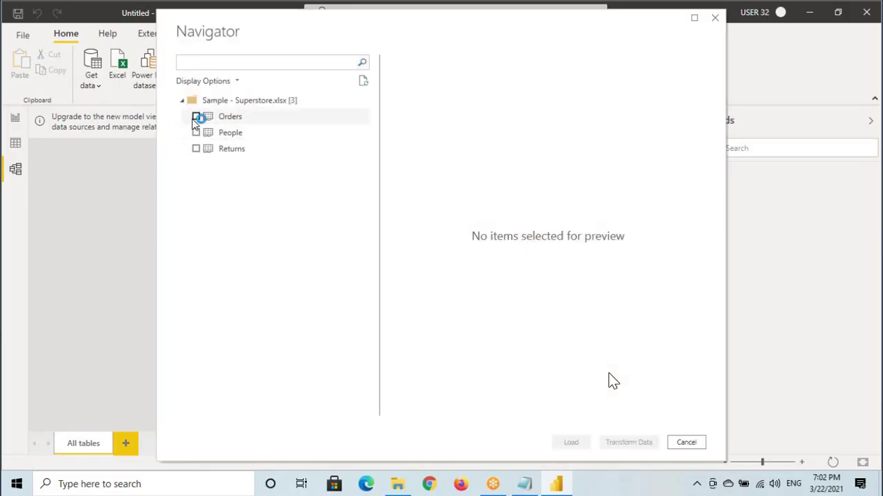
click(195, 117)
click(580, 443)
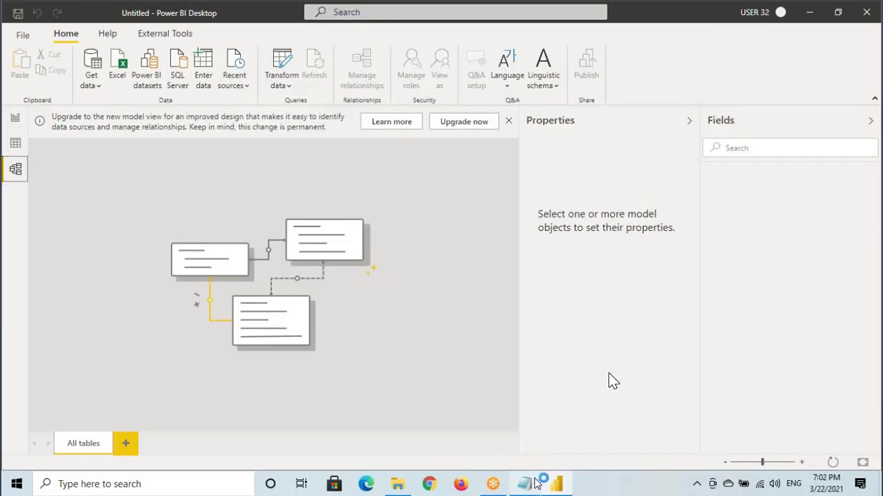
Switch to the Notepad notes and highlight the words "Categorical Data" in the new heading.
click(532, 484)
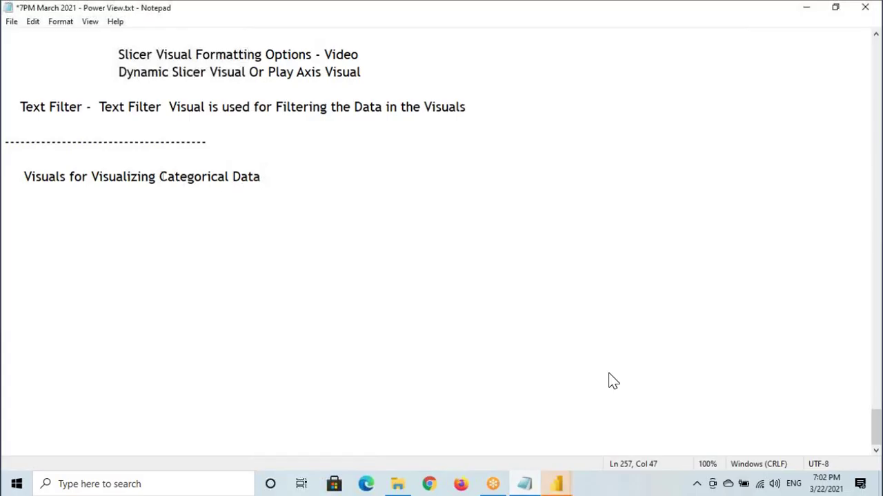
drag(159, 178, 268, 181)
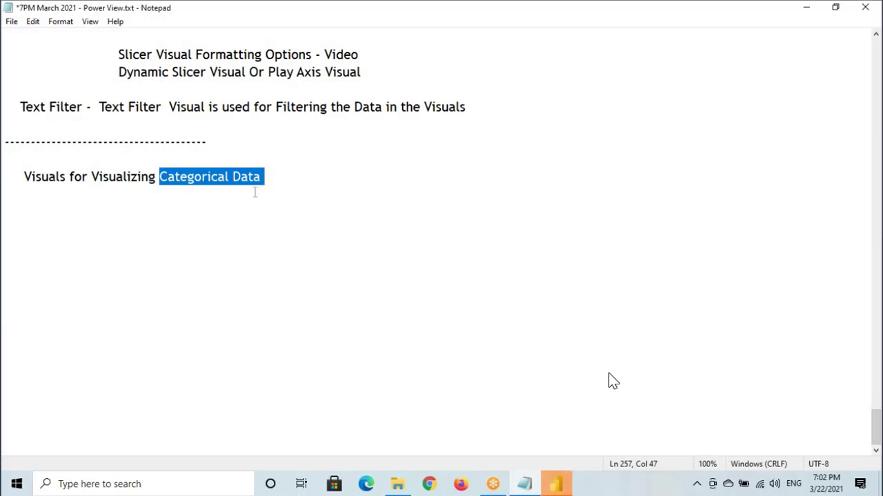
click(278, 178)
Switch back to Power BI Desktop and display the blank report page at actual size.
click(568, 491)
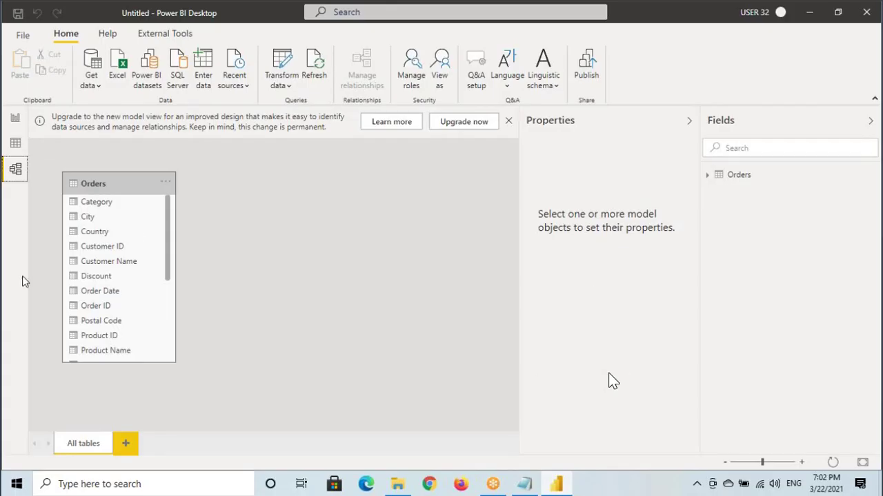
click(15, 118)
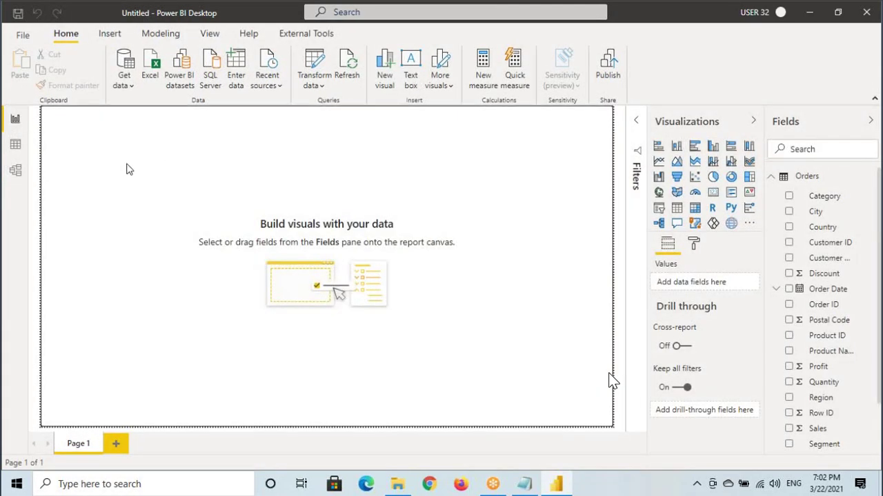
click(209, 33)
click(340, 79)
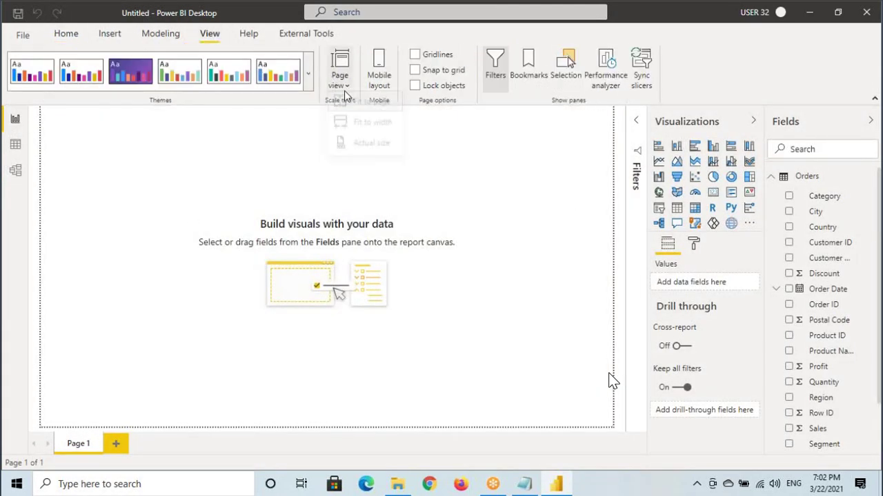
click(373, 146)
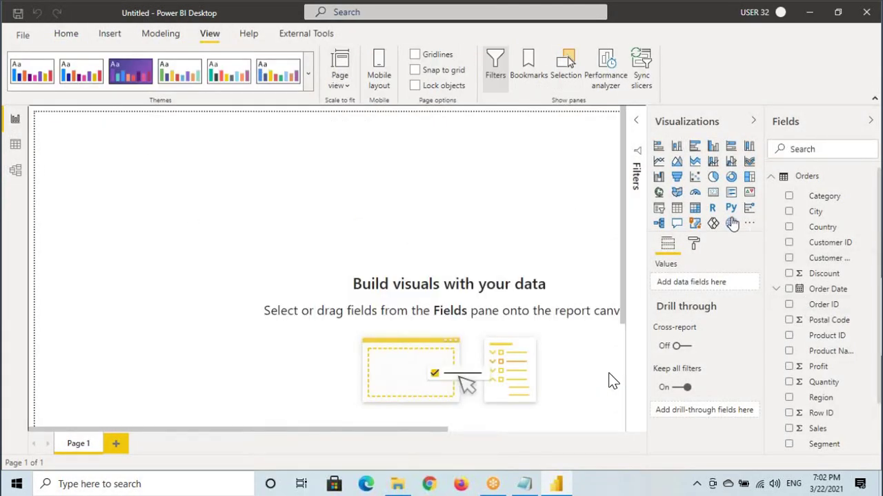
Add a compact Card visual showing Sales near the page's upper-left corner and collapse the filters area.
click(712, 195)
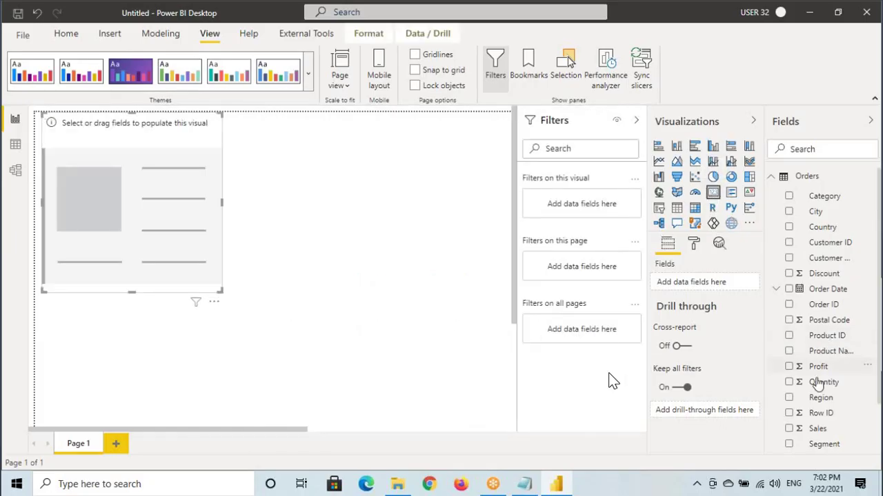
drag(819, 429, 693, 283)
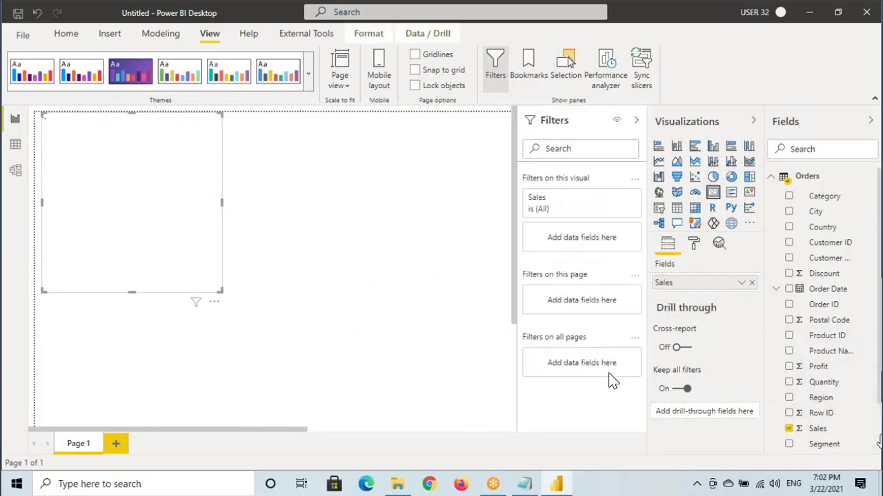
drag(245, 323, 149, 212)
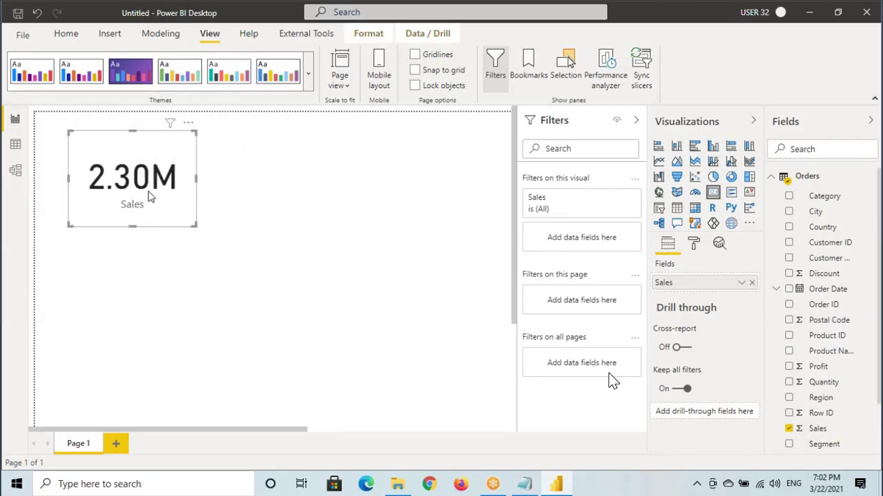
click(636, 121)
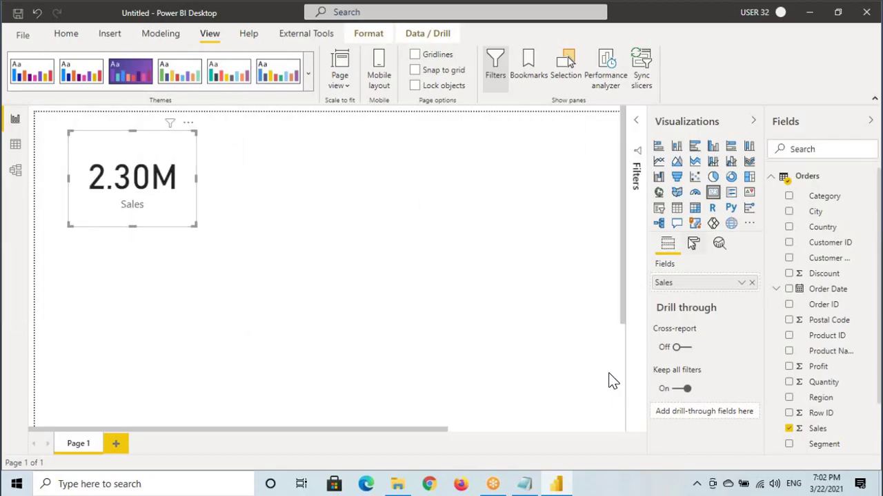
Turn on the Sales card's border and choose a border color.
click(693, 243)
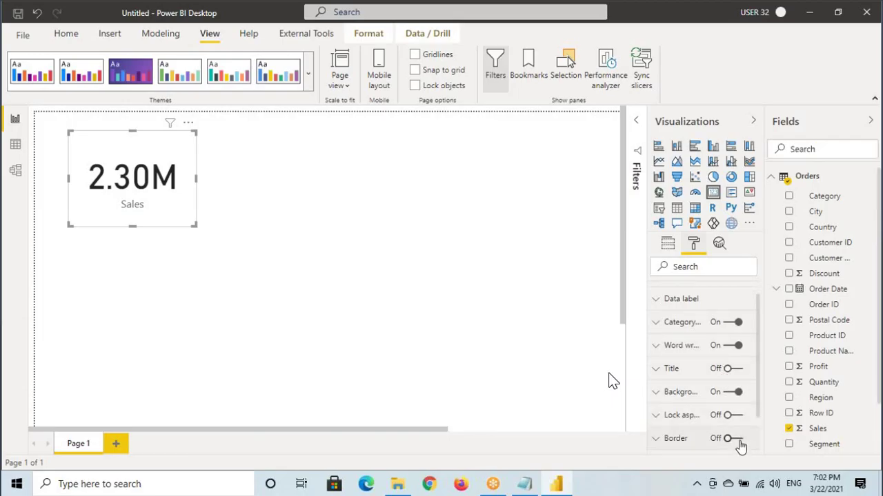
click(735, 440)
scroll(686, 413, down, 1)
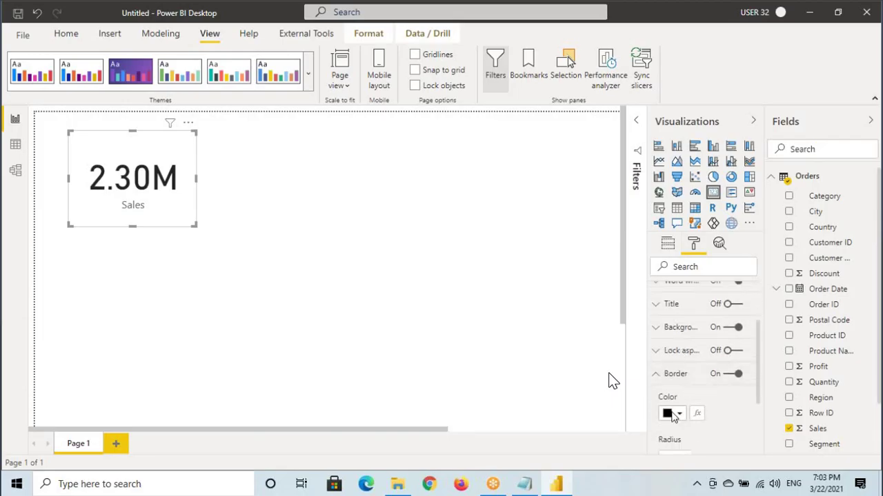
click(674, 414)
click(512, 284)
click(676, 376)
Turn on the Sales card's shadow and set the shadow position to Inside.
click(732, 401)
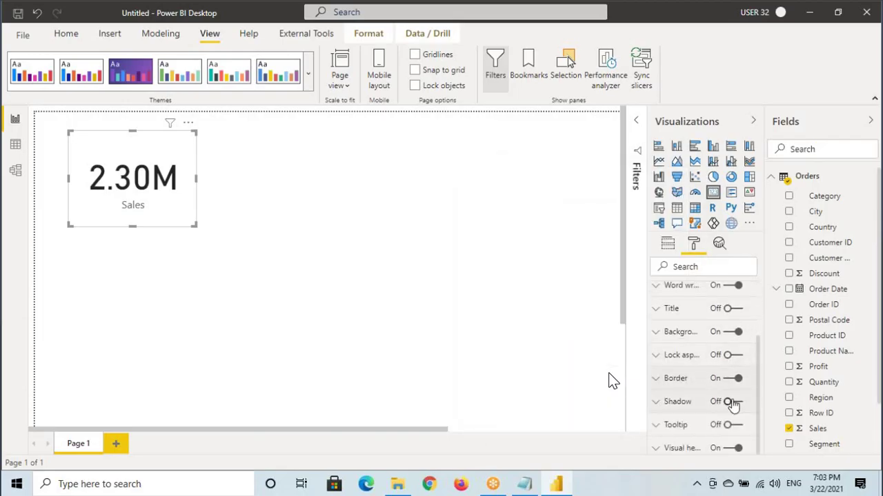
click(676, 401)
scroll(683, 393, down, 2)
click(702, 354)
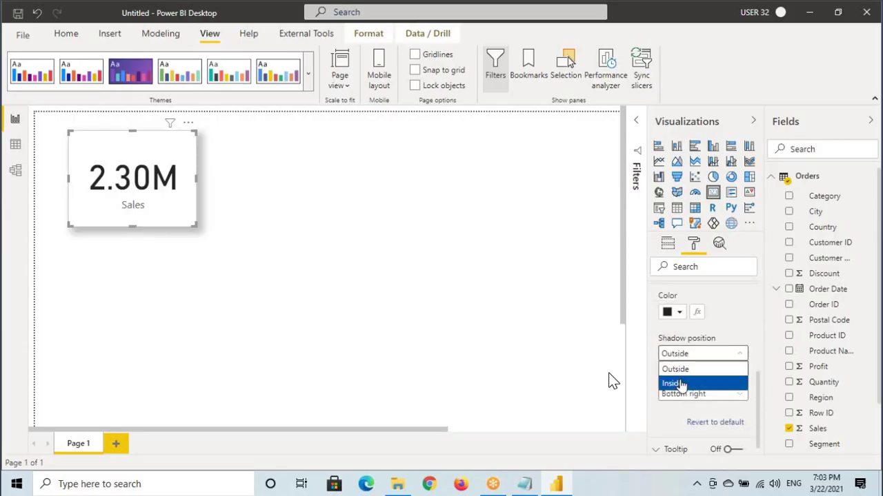
click(689, 382)
Examine the Category column's distinct values in the Orders table data without applying a filter.
click(16, 144)
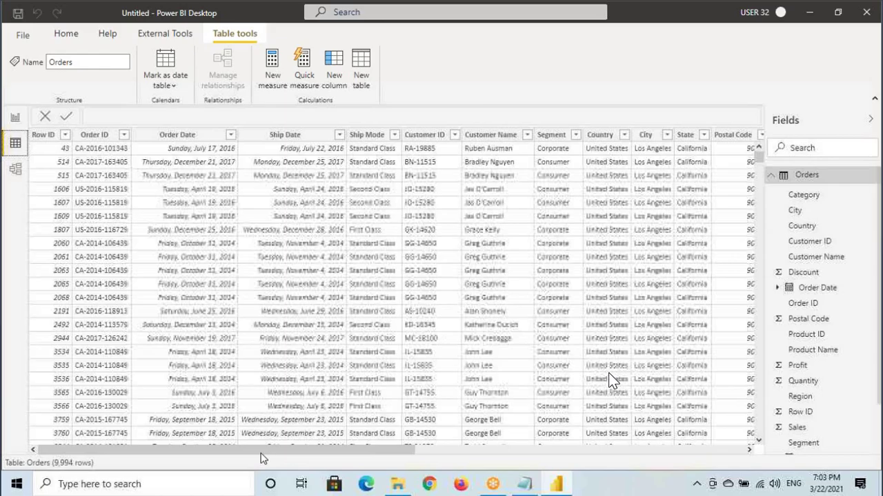
drag(262, 449, 594, 435)
click(267, 137)
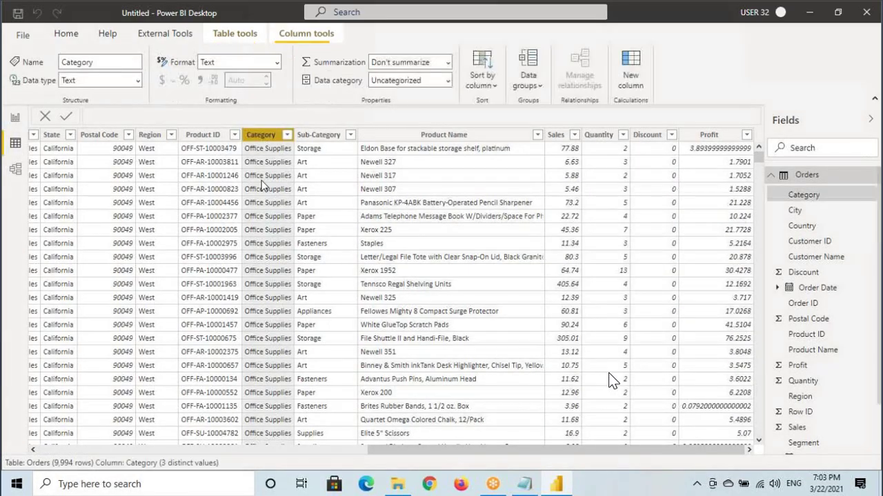
click(287, 135)
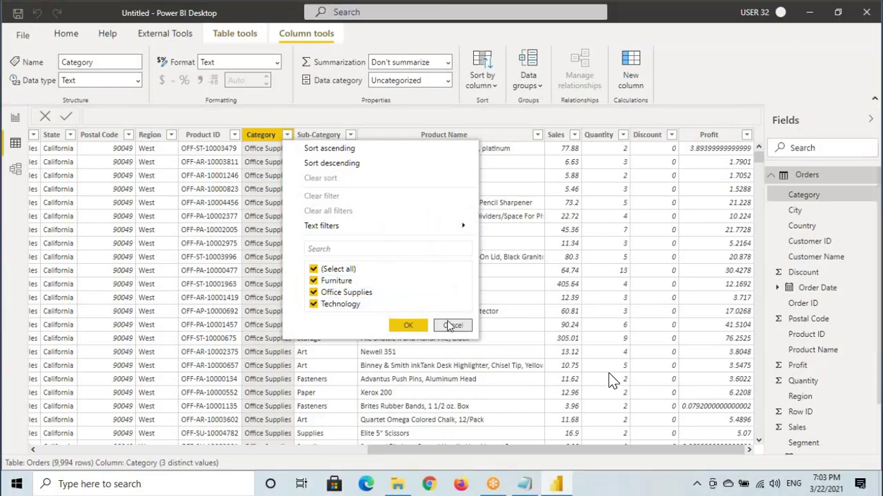
click(449, 325)
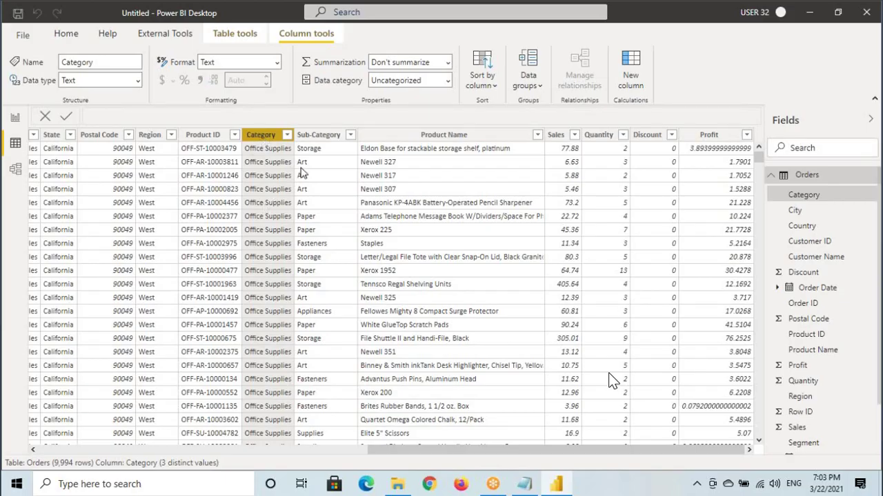
Examine the Sub-Category column's distinct values, marking the first few entries on screen, and leave the column unfiltered.
click(317, 135)
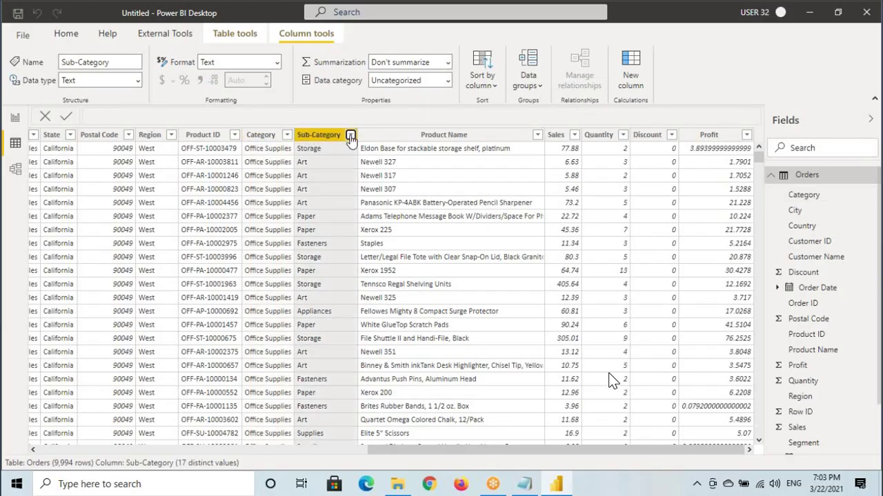
click(351, 135)
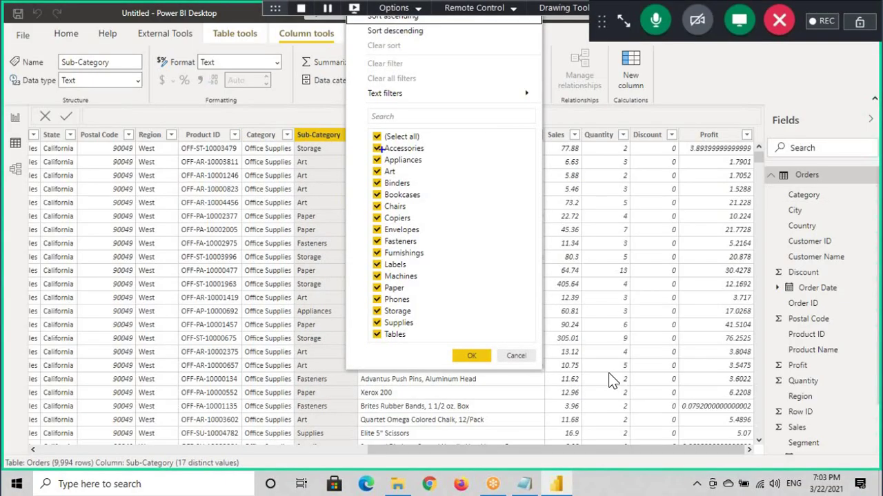
drag(380, 148, 442, 148)
drag(381, 177, 427, 177)
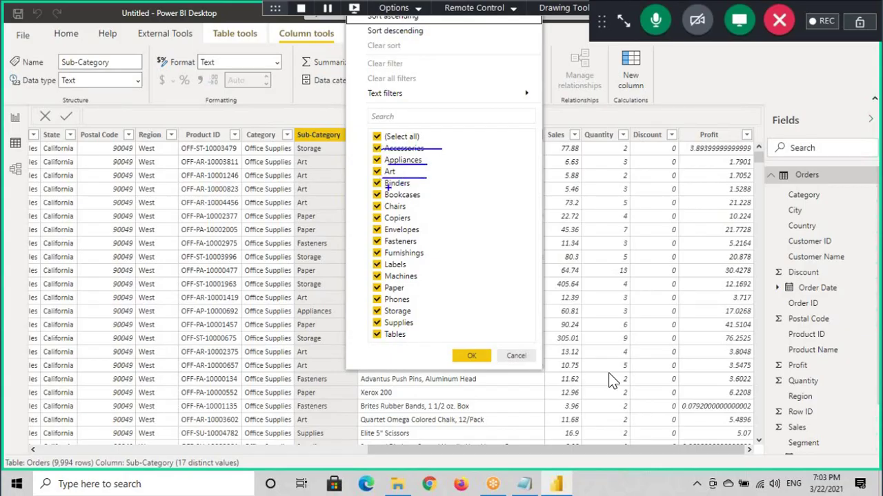
drag(384, 200, 439, 198)
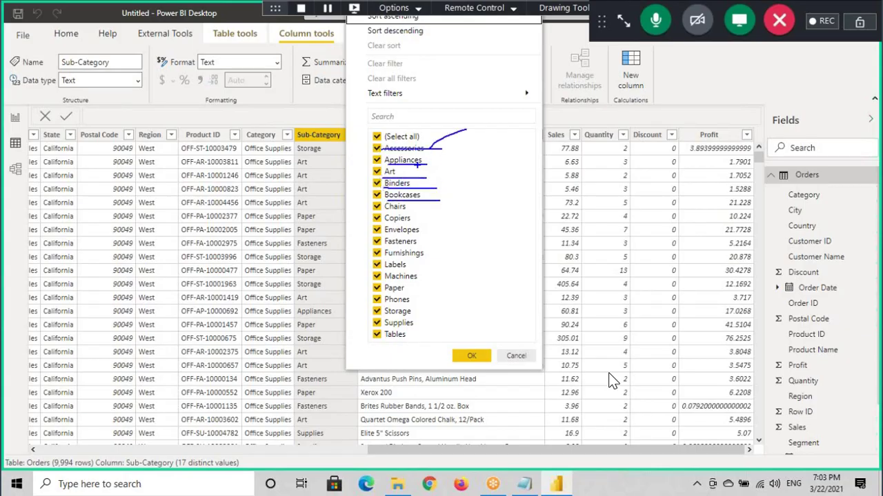
drag(417, 165, 466, 147)
key(Escape)
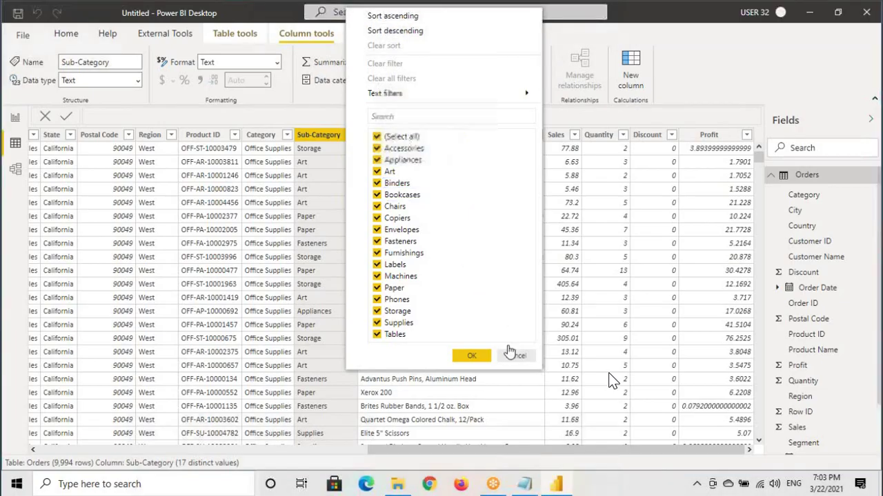
click(516, 356)
Examine the Product Name column's distinct values in the Orders table and leave the column unfiltered.
click(466, 141)
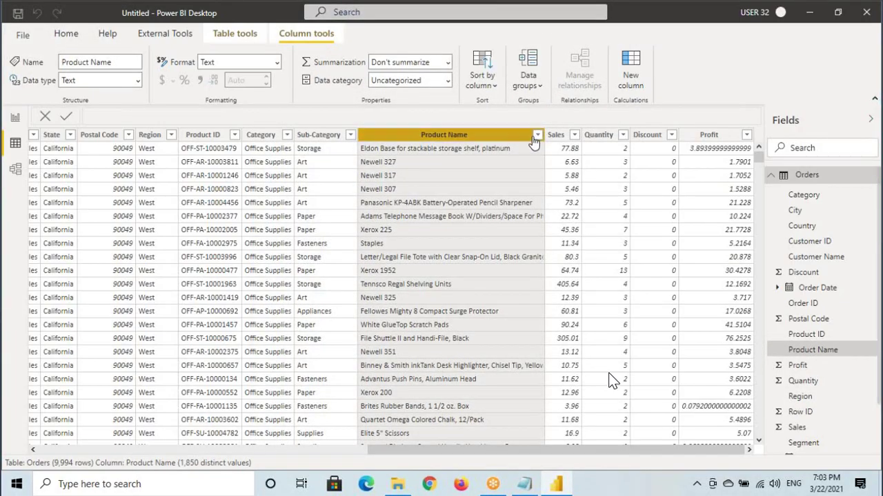
click(537, 136)
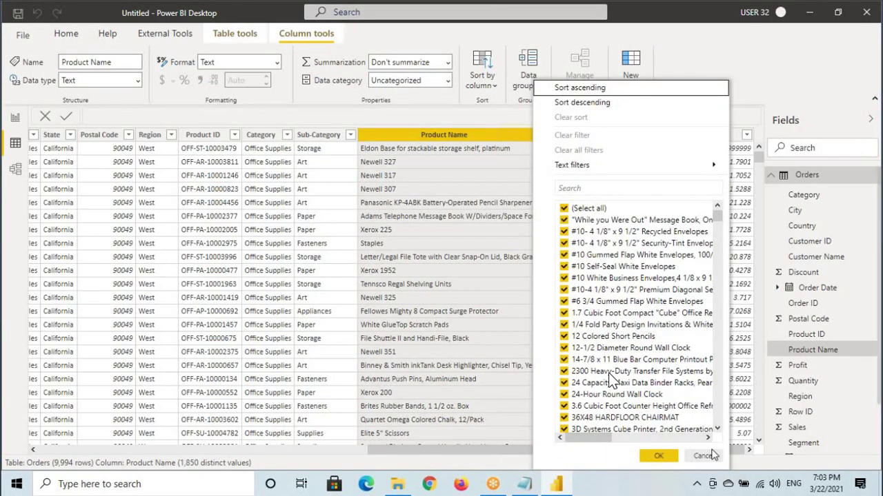
click(674, 451)
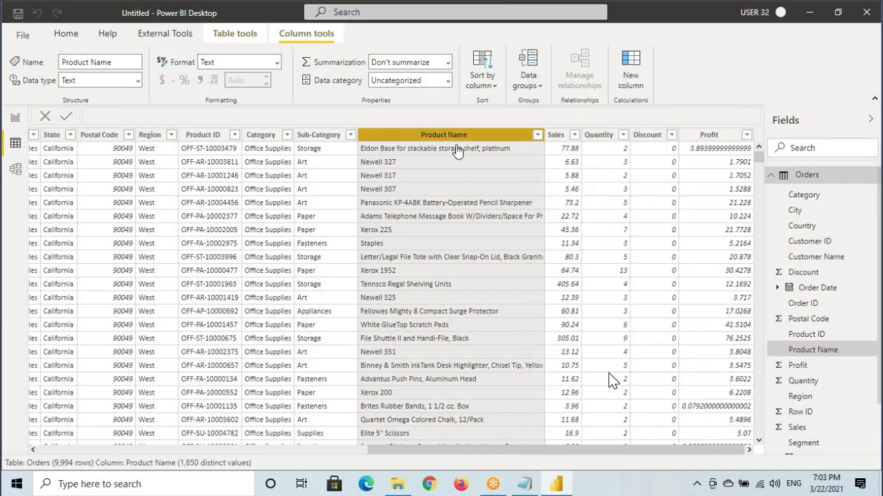
Examine the Segment column's distinct values, marking Consumer, Corporate and Home Office on screen, without applying a filter.
drag(432, 453, 294, 438)
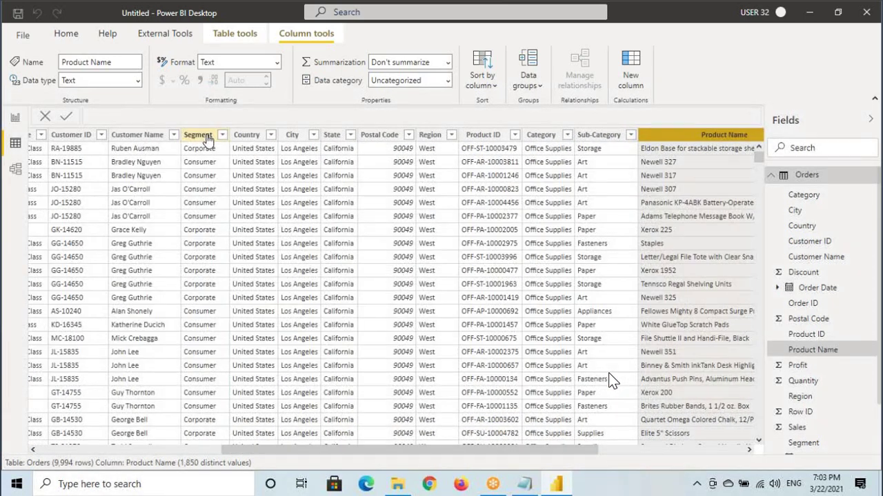
click(220, 137)
click(222, 135)
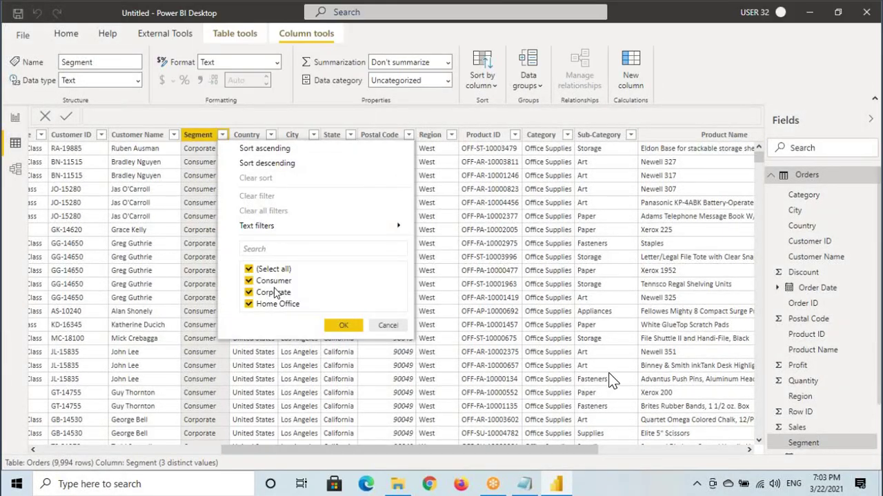
drag(297, 281, 327, 281)
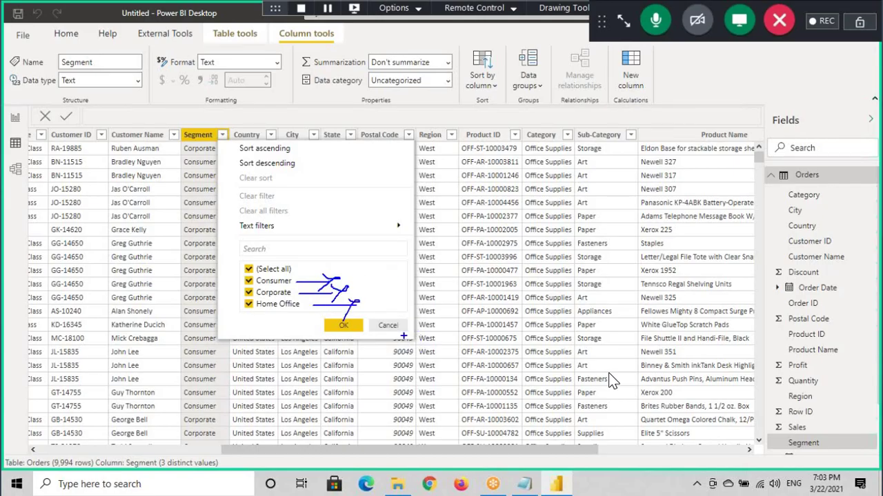
click(388, 325)
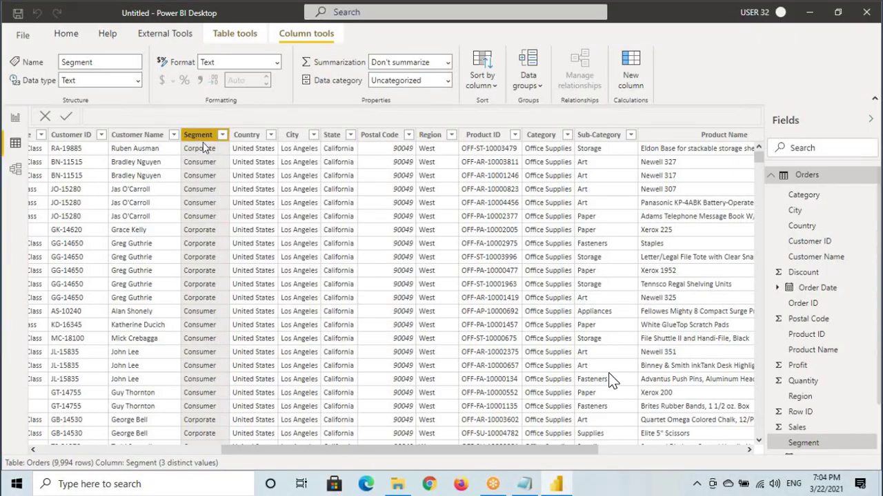
Switch to the Notepad notes, highlight the heading "Visuals for Visualizing Categorical Data", and return to the Power BI report view.
click(524, 484)
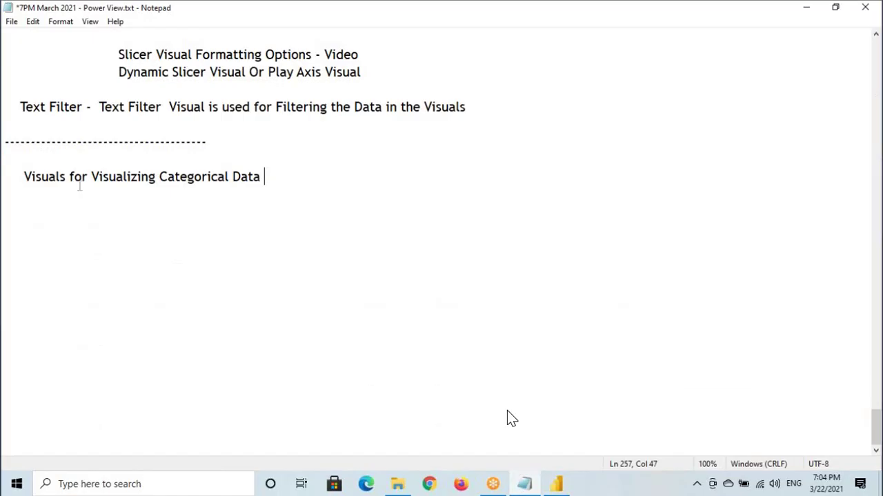
drag(48, 177, 271, 178)
drag(89, 177, 287, 187)
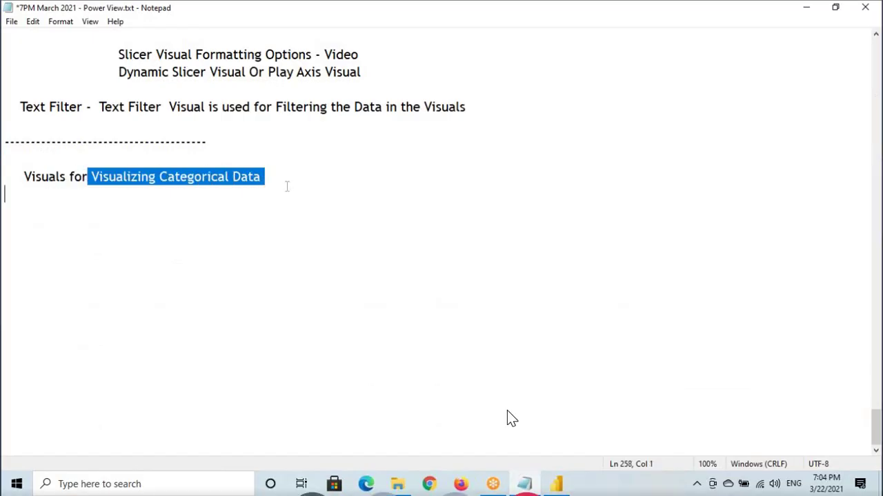
drag(31, 177, 284, 173)
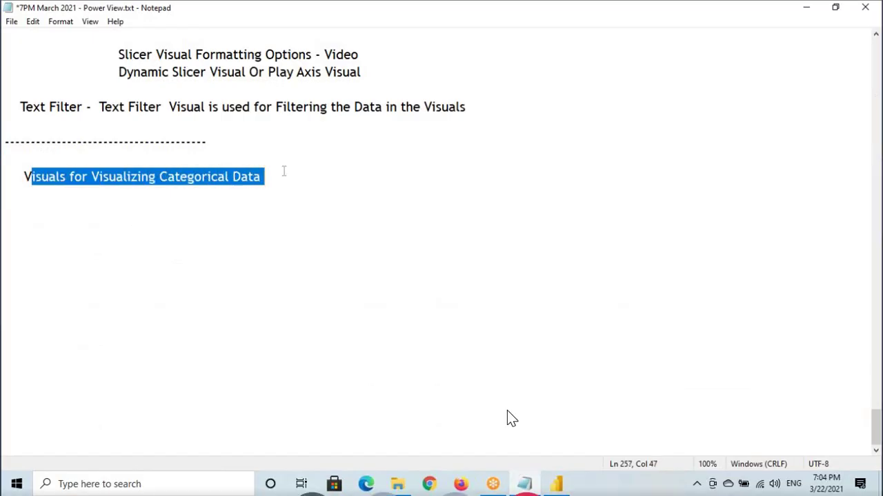
drag(18, 177, 275, 176)
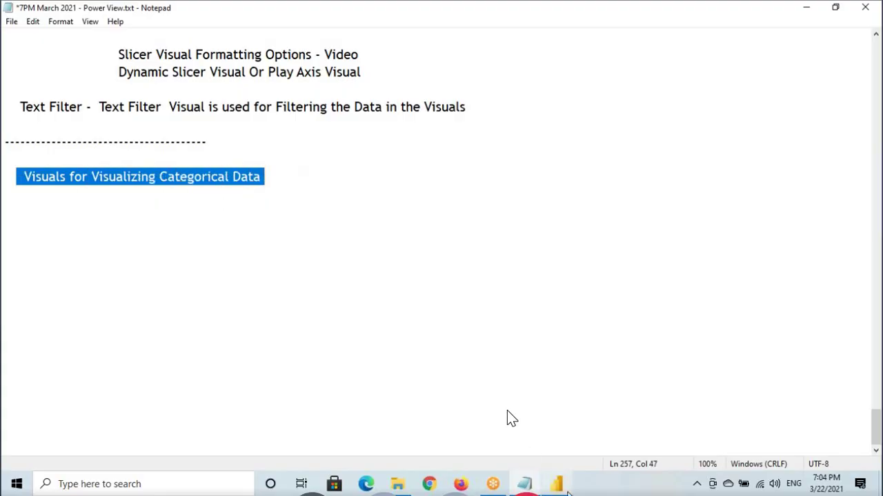
click(556, 484)
click(15, 118)
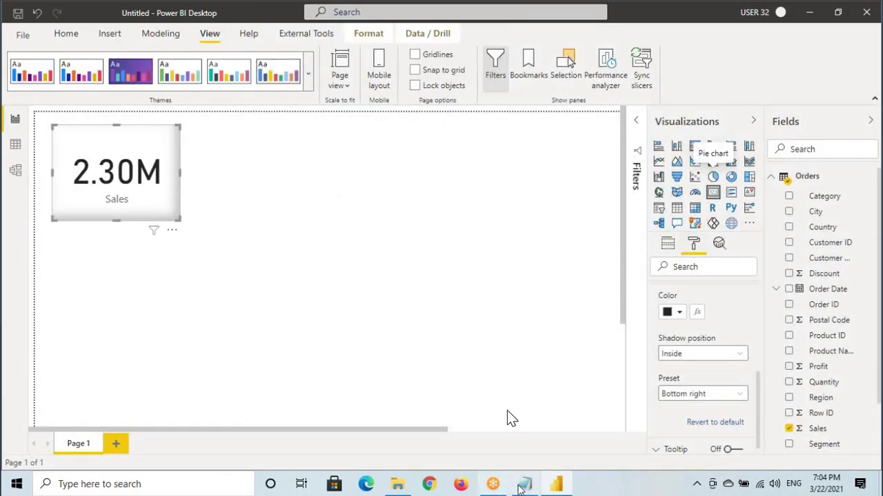
Switch to the Notepad notes and add a "Pie Chart" entry beneath the categorical data heading.
click(524, 484)
click(279, 177)
key(Return)
key(Return)
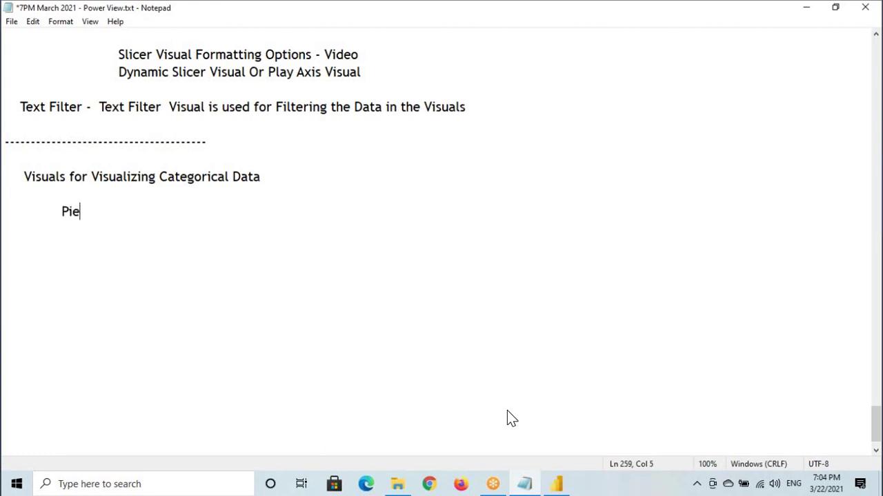
key(Tab)
text(Pie Chart)
key(ctrl+Left)
key(ctrl+Left)
key(BackSpace)
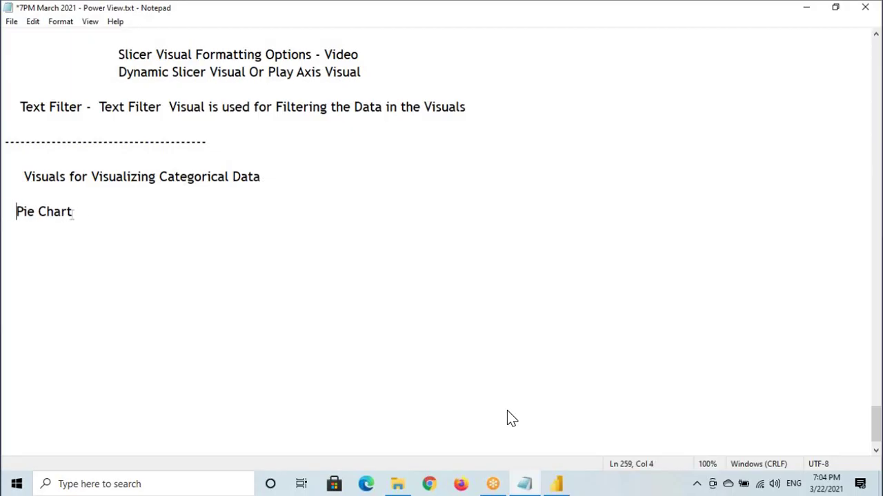
Start an indented "Purpose -" line below the Pie Chart entry.
key(End)
key(Return)
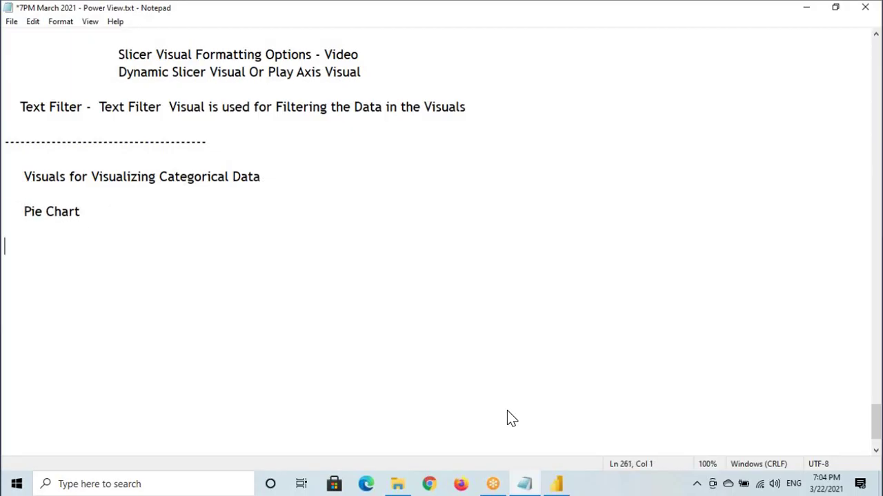
text(Purpose -)
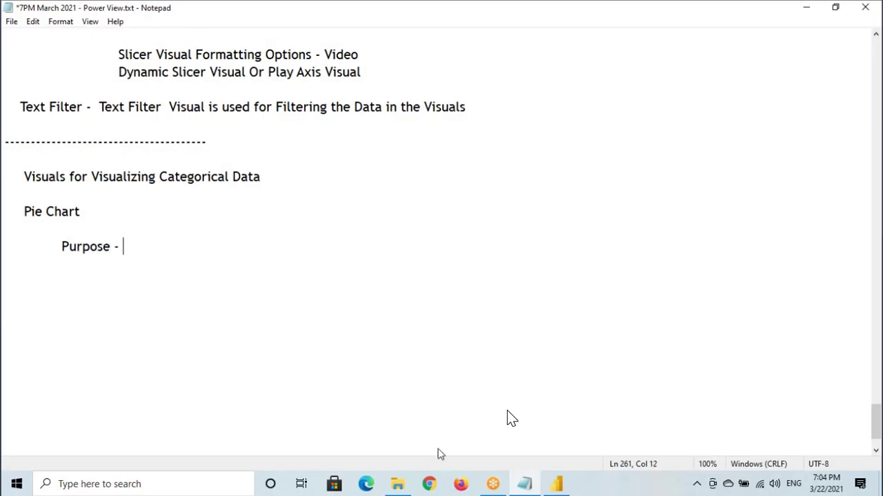
key(alt+Tab)
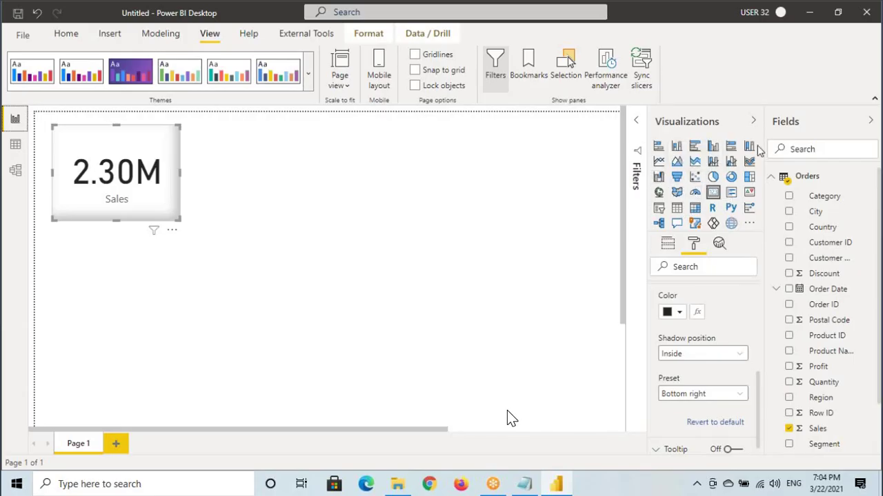
click(523, 485)
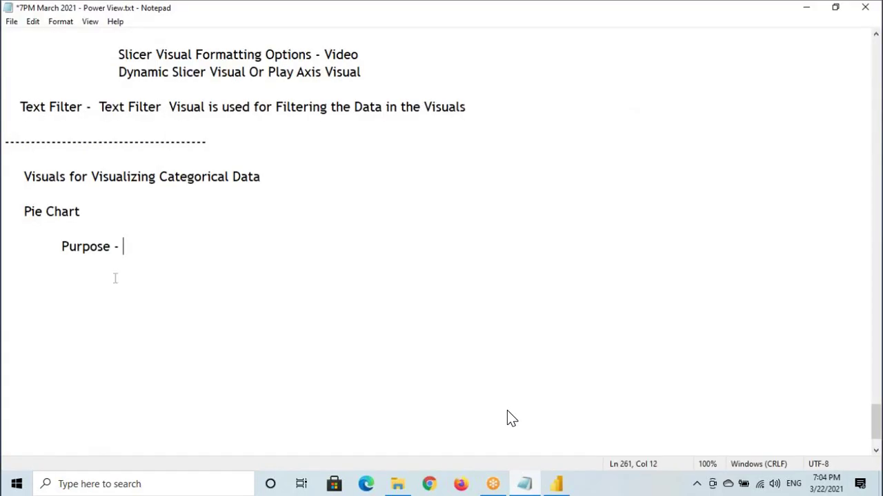
Copy the "Pie Chart" entry and paste it after "Purpose -".
key(shift+Right)
key(shift+Right)
key(shift+Right)
key(shift+Right)
key(shift+Right)
key(shift+Right)
key(shift+Right)
key(shift+Right)
key(Left)
key(shift+Right)
key(shift+Right)
key(shift+Right)
key(shift+Right)
key(shift+Right)
key(shift+Right)
key(shift+Right)
key(End)
key(Up)
key(Up)
key(Home)
key(shift+End)
key(ctrl+c)
click(132, 251)
key(ctrl+v)
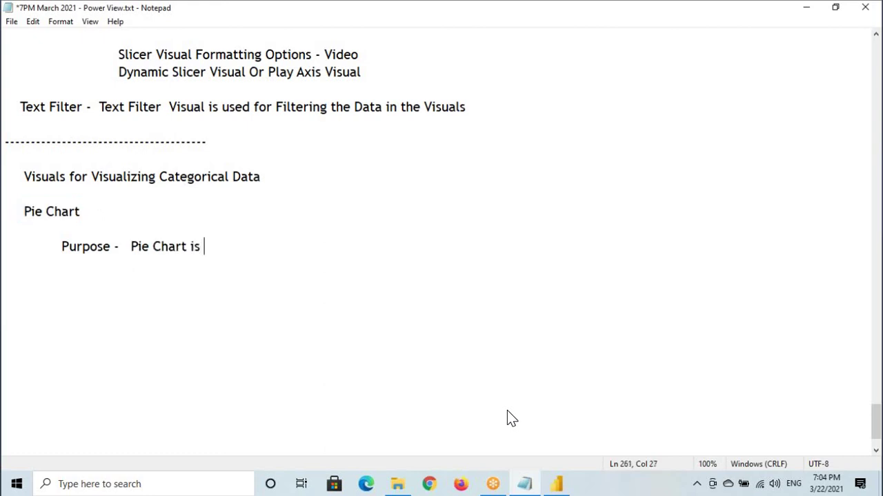
Complete the purpose line so it reads "Pie Chart is used to Visualize Categorical Data".
text(is used to Vi)
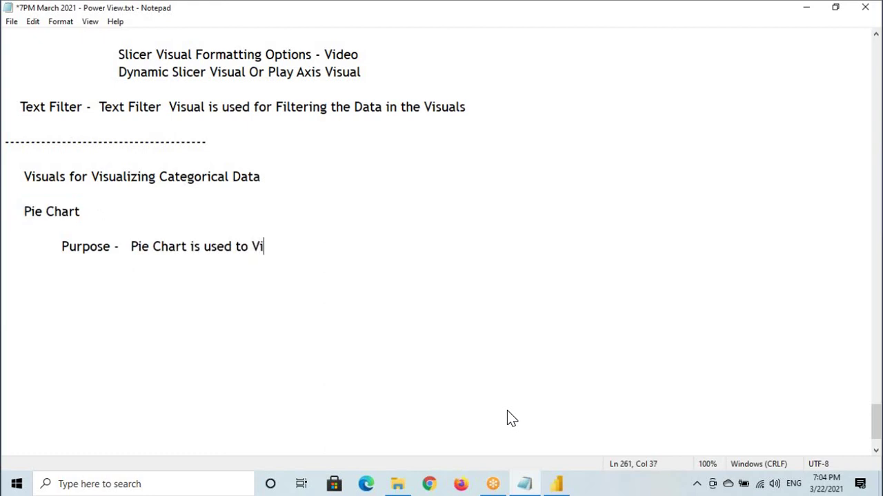
text(sualiz)
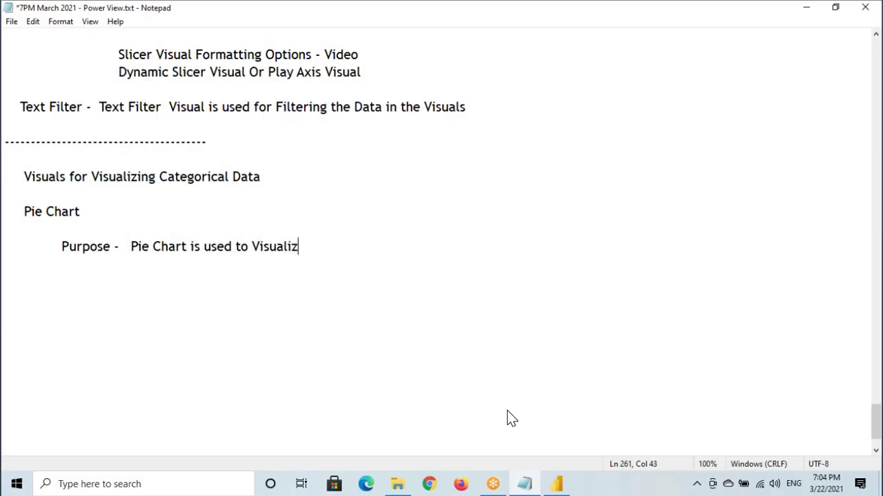
text(a Categor)
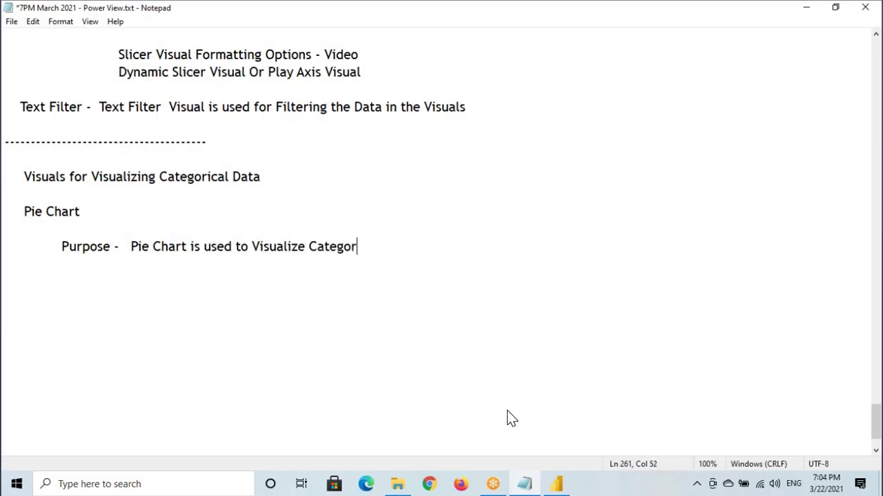
text(ical Data)
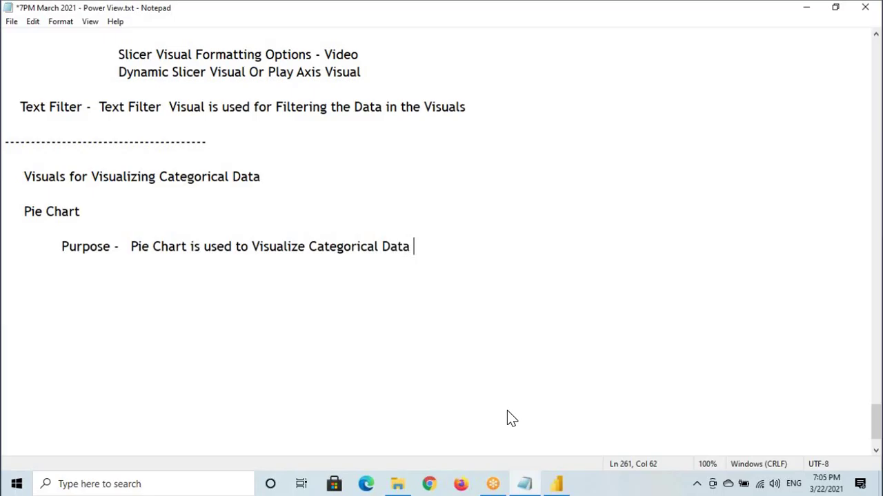
Highlight the pie chart purpose sentence in the notes to review its wording.
drag(337, 246, 413, 246)
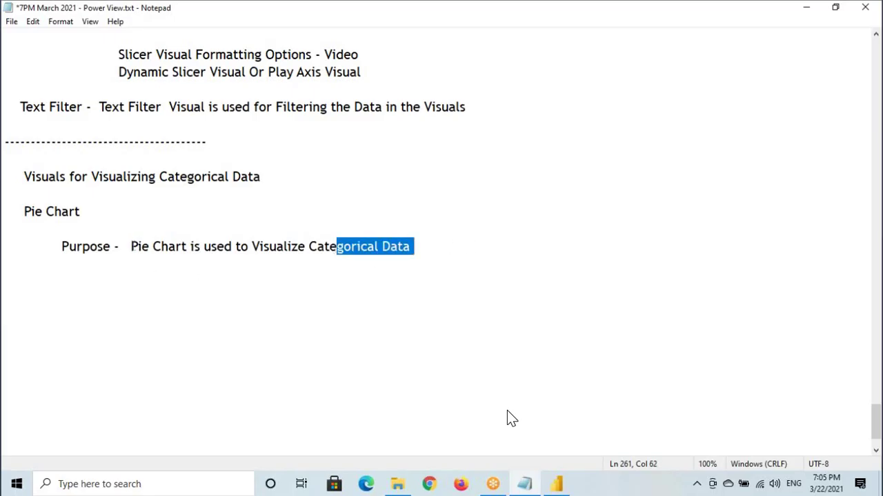
drag(138, 246, 439, 251)
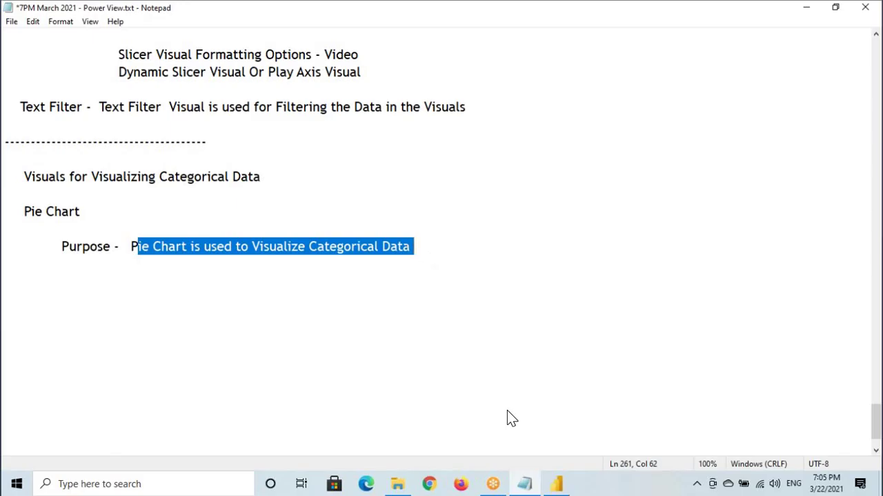
key(Left)
key(Left)
key(Left)
key(Left)
click(131, 246)
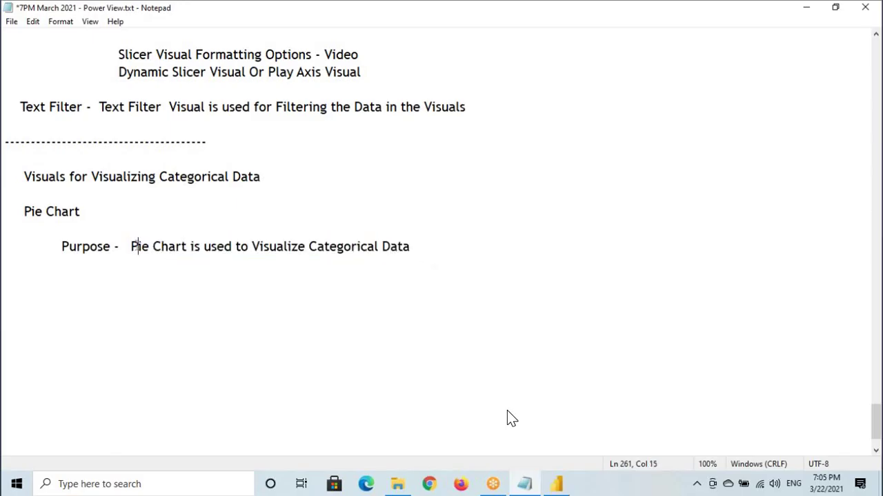
drag(131, 247, 414, 246)
click(414, 246)
Switch to Power BI, examine the Category column's distinct values in the data view without filtering, and return to the report view.
click(557, 485)
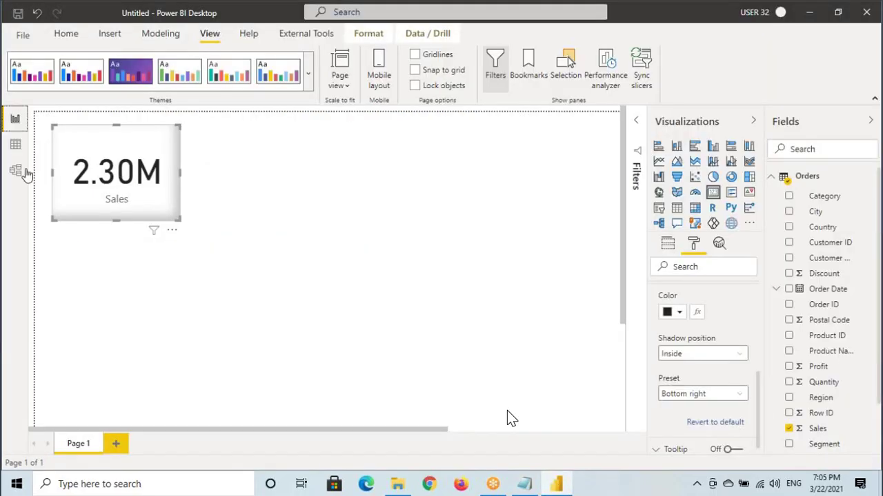
click(15, 143)
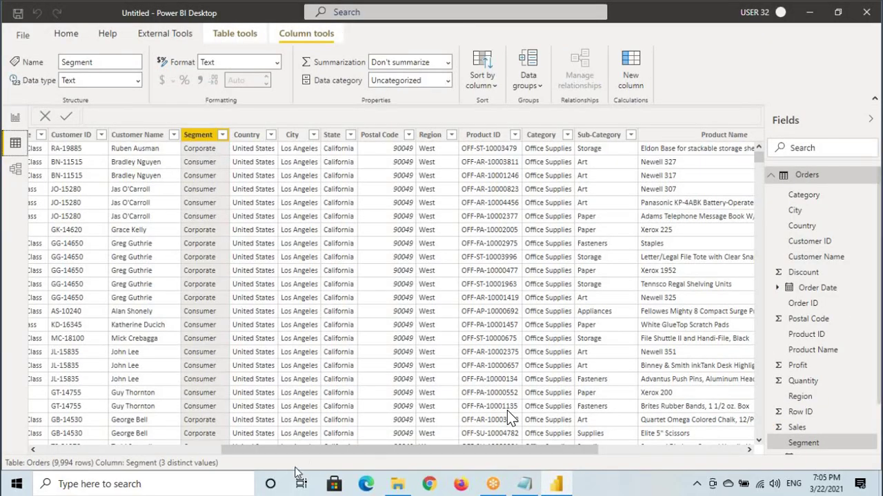
drag(305, 450, 460, 449)
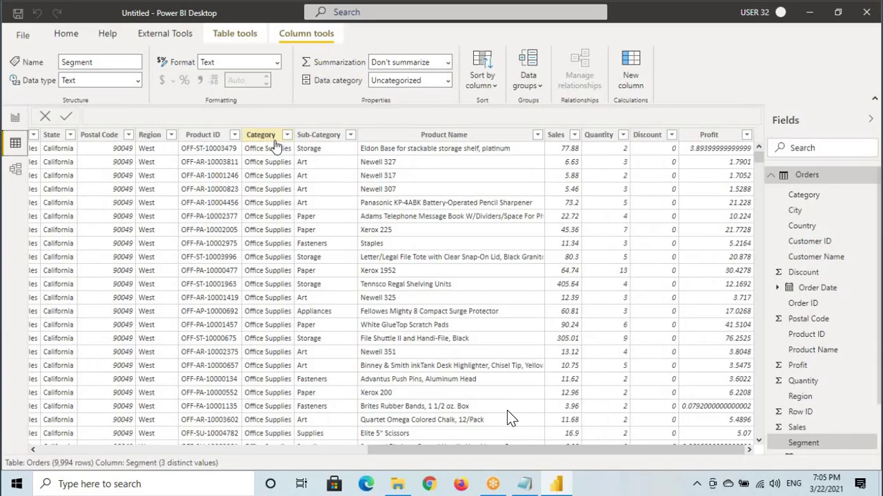
click(274, 143)
click(287, 135)
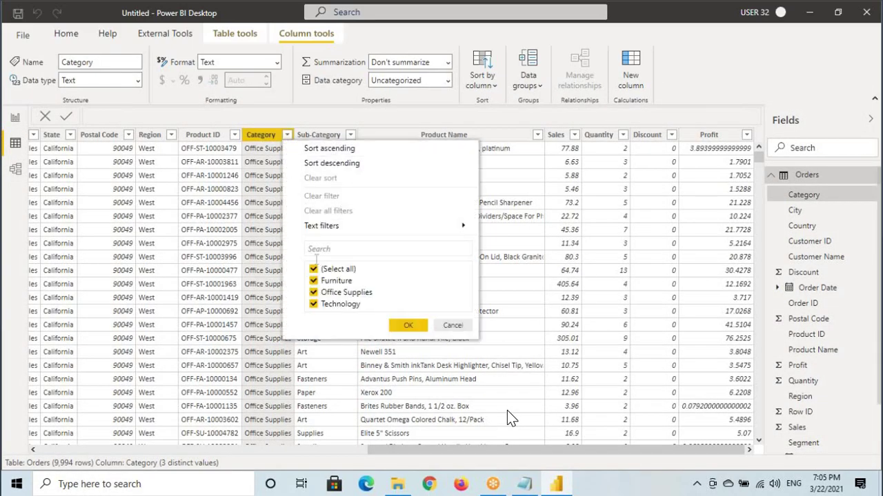
click(454, 326)
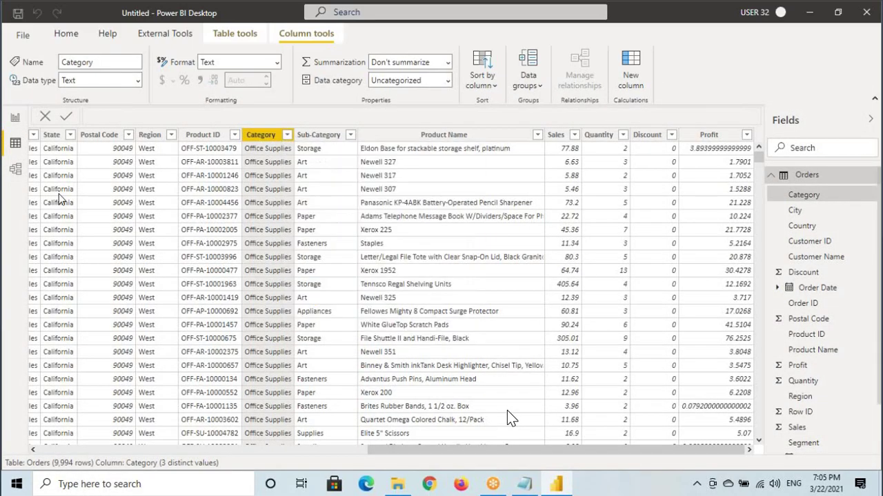
click(16, 120)
Try to convert the selected Sales card into a pie chart, and undo the conversion.
click(712, 176)
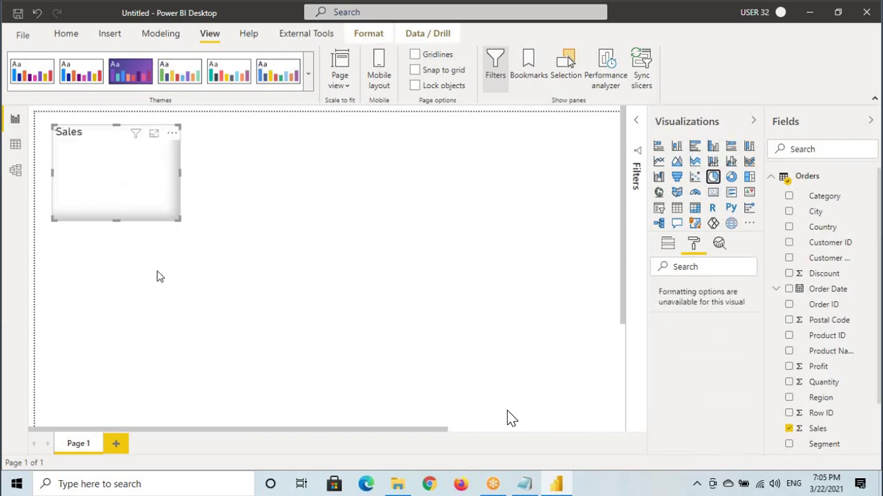
key(ctrl+z)
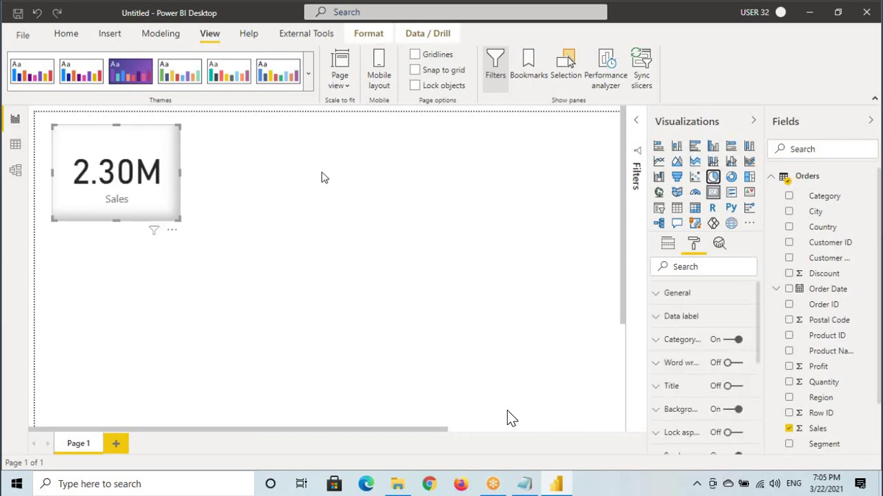
Deselect the Sales card and mark the blank canvas area beside it with a rectangle and a check mark.
click(322, 178)
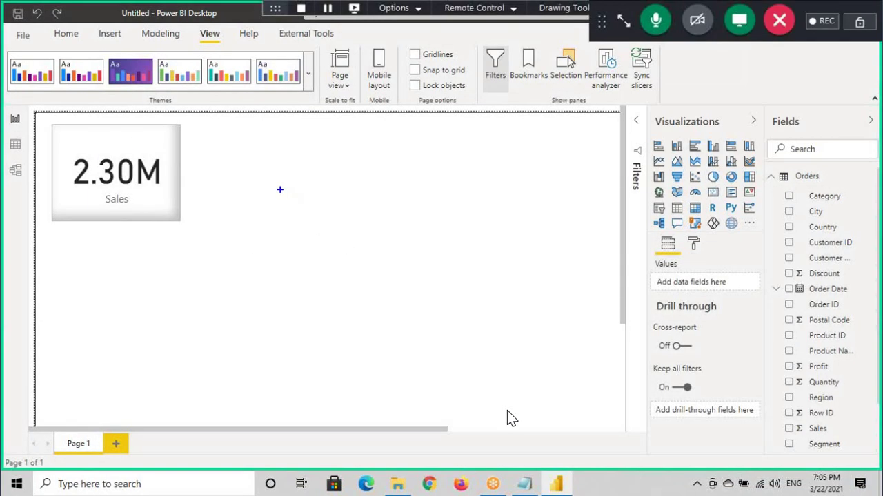
drag(262, 170, 352, 206)
mouse_move(289, 191)
mouse_down()
mouse_move(324, 183)
mouse_move(351, 159)
mouse_up()
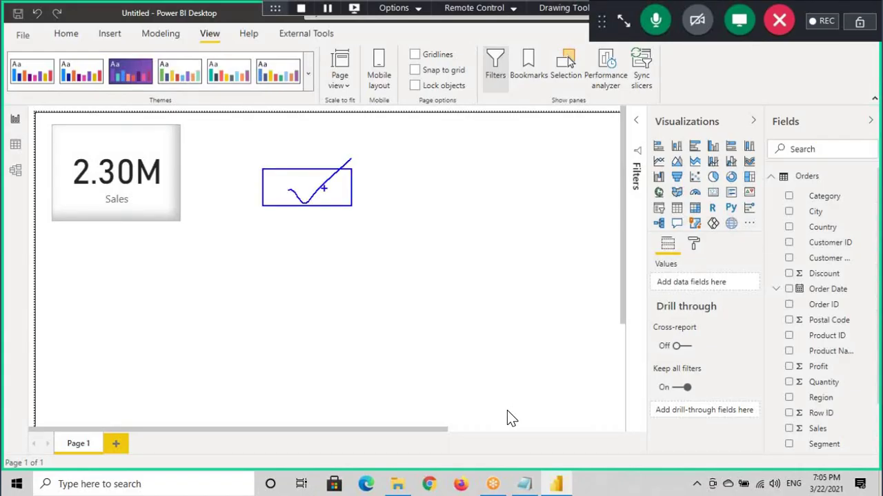
Clear the annotations, add an empty pie chart visual to the canvas, place it beside the Sales card and enlarge it.
key(Escape)
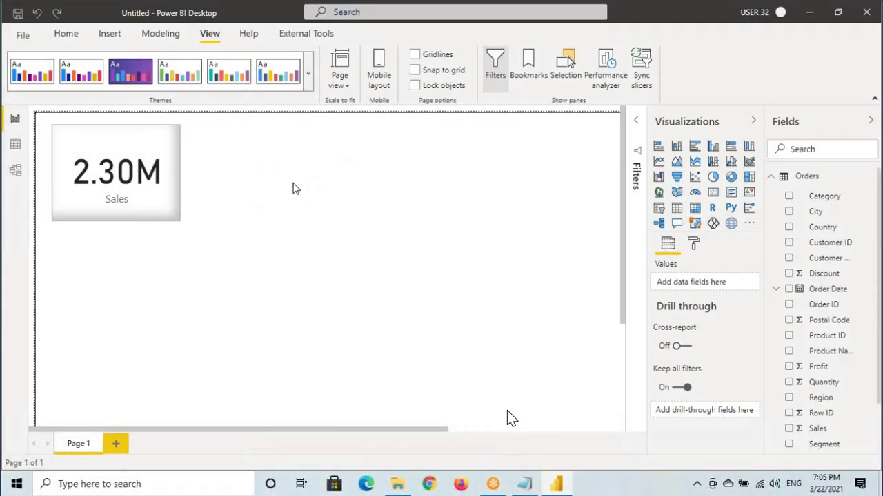
click(711, 183)
drag(126, 296, 306, 181)
drag(359, 236, 405, 301)
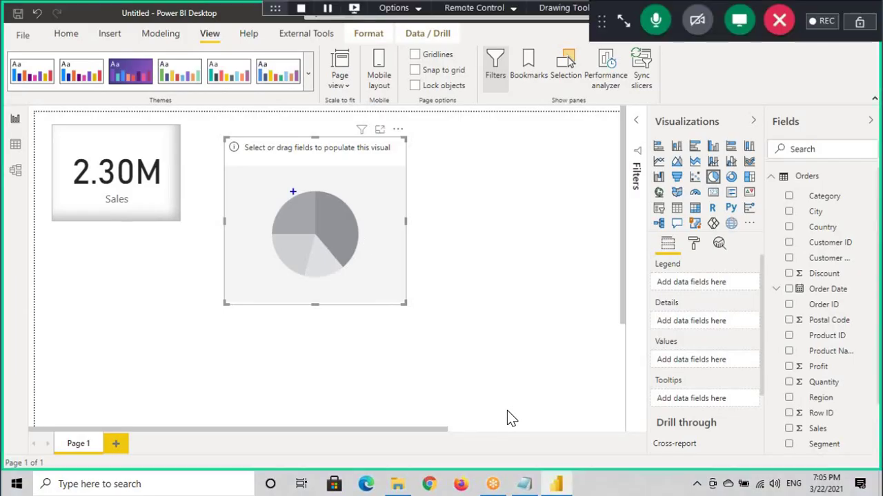
Outline and check-mark the empty pie chart, and box and underline its Legend, Details, Values and Tooltips field wells.
mouse_move(225, 138)
mouse_down()
mouse_move(342, 270)
mouse_move(412, 307)
mouse_up()
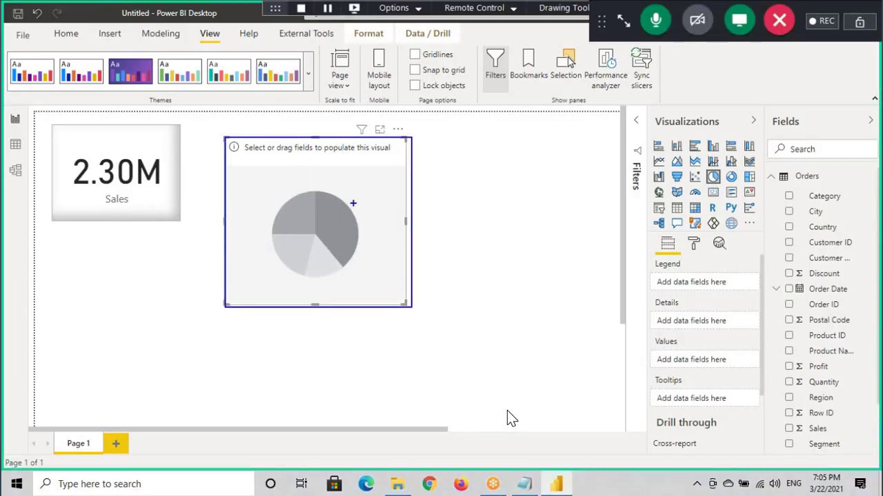
drag(355, 204, 454, 168)
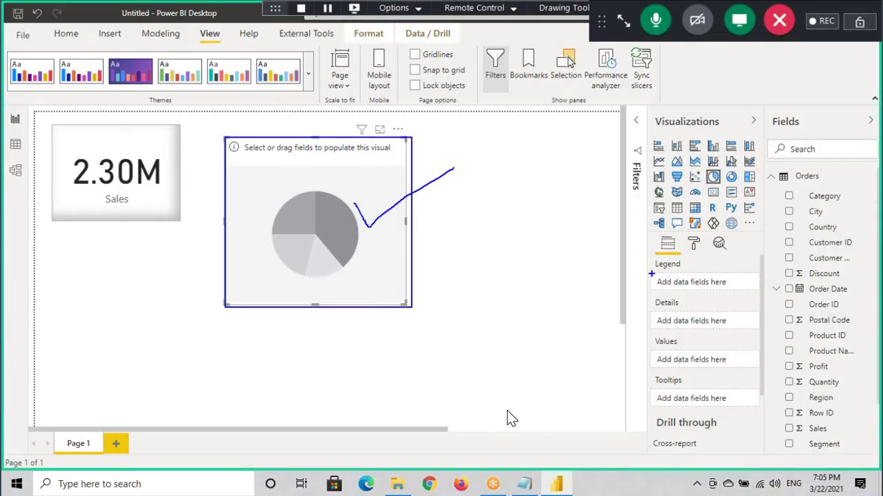
drag(652, 259, 692, 276)
drag(647, 295, 693, 312)
mouse_move(648, 334)
mouse_down()
mouse_move(680, 350)
mouse_move(708, 389)
mouse_up()
drag(652, 275, 708, 270)
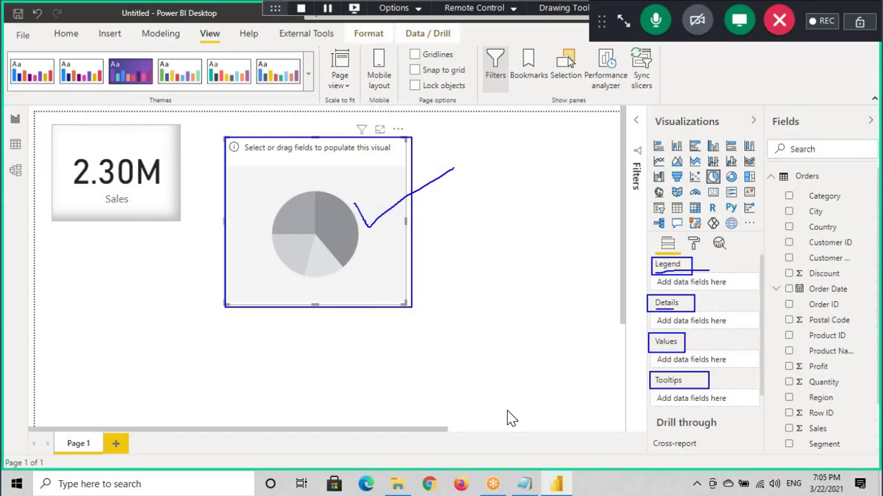
drag(647, 348, 699, 347)
drag(658, 387, 698, 386)
Circle the gallery of visual types and draw freehand marks above it.
mouse_move(762, 142)
mouse_down()
mouse_move(676, 133)
mouse_move(629, 206)
mouse_move(759, 231)
mouse_move(751, 141)
mouse_up()
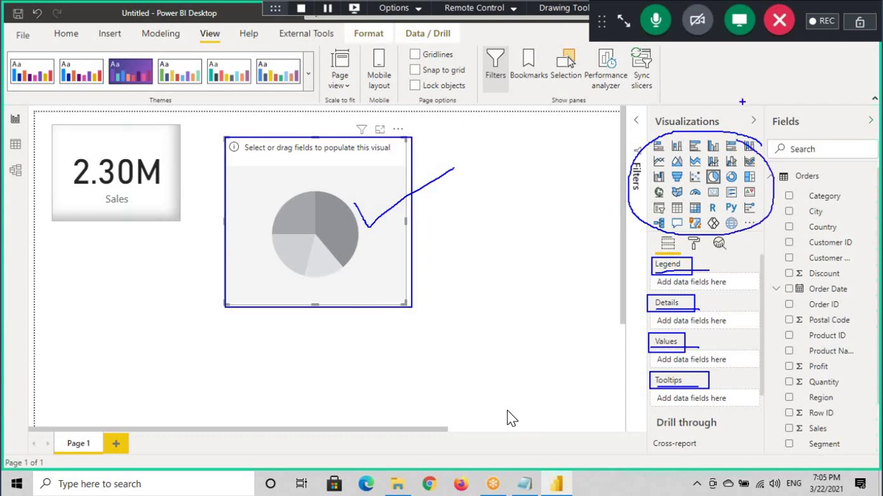
drag(742, 102, 721, 121)
drag(761, 78, 752, 106)
drag(789, 72, 786, 100)
drag(783, 73, 826, 95)
drag(837, 65, 835, 101)
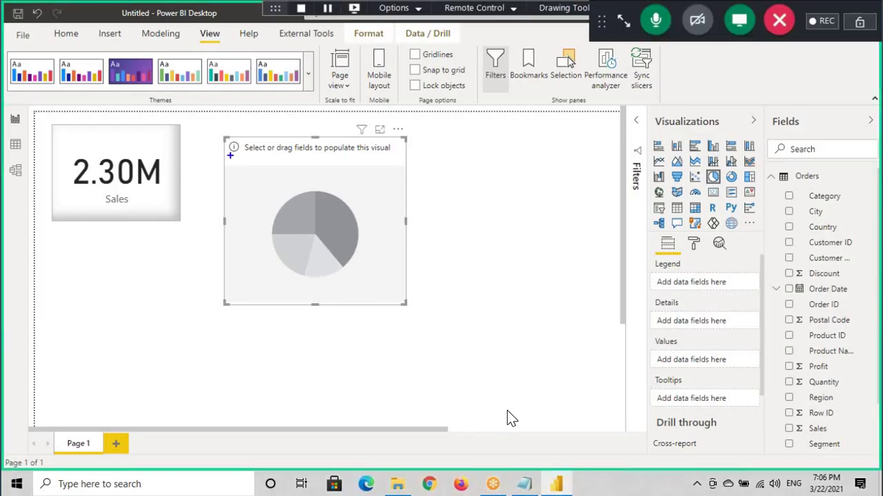
Mark the empty pie chart and the visual types gallery with rectangles, add a check mark, and clear the annotations.
drag(224, 143, 406, 303)
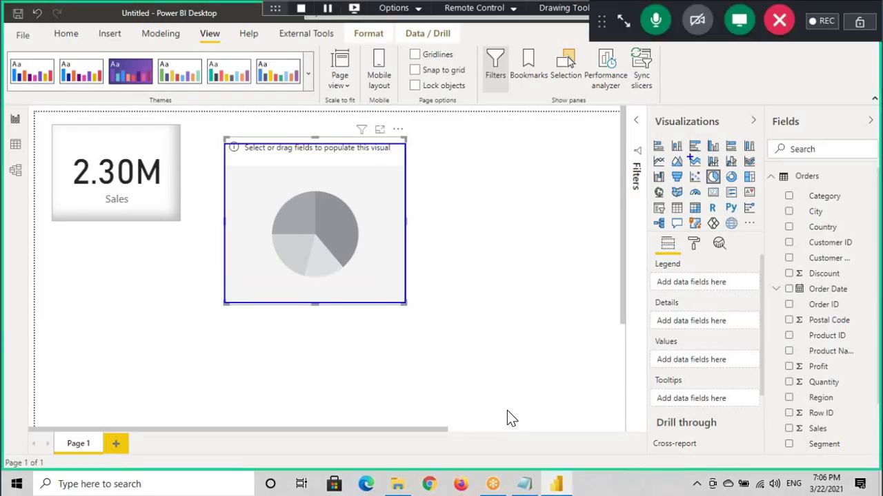
mouse_move(647, 135)
mouse_down()
mouse_move(706, 216)
mouse_move(766, 228)
mouse_up()
drag(732, 160, 788, 143)
key(Escape)
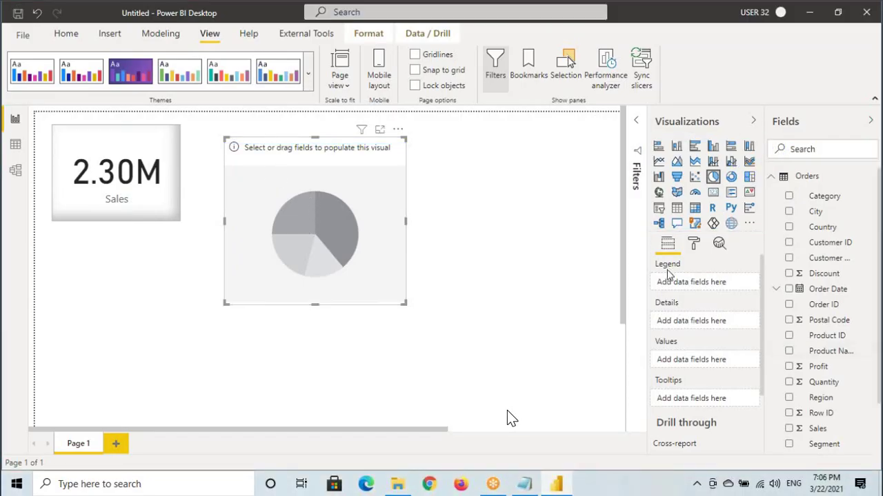
Outline the pie chart's field wells as a group, and annotate the Legend, Details and Values wells with circles and strokes.
key(ctrl+2)
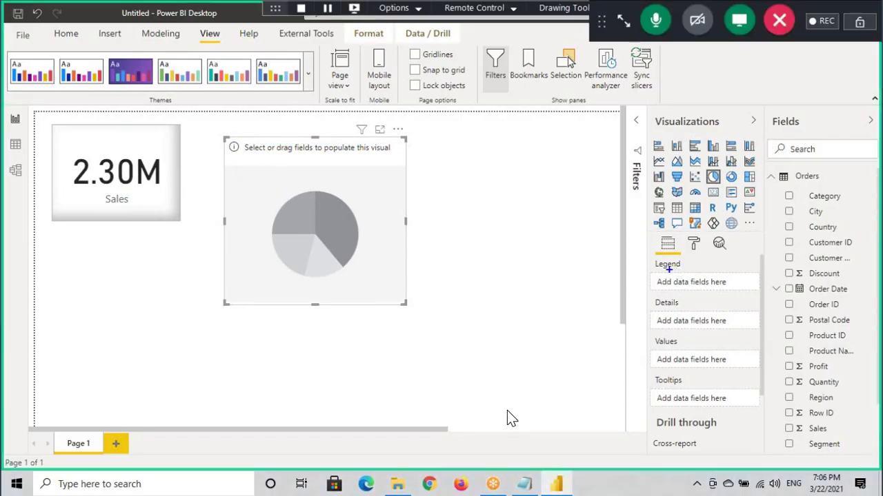
drag(645, 259, 753, 402)
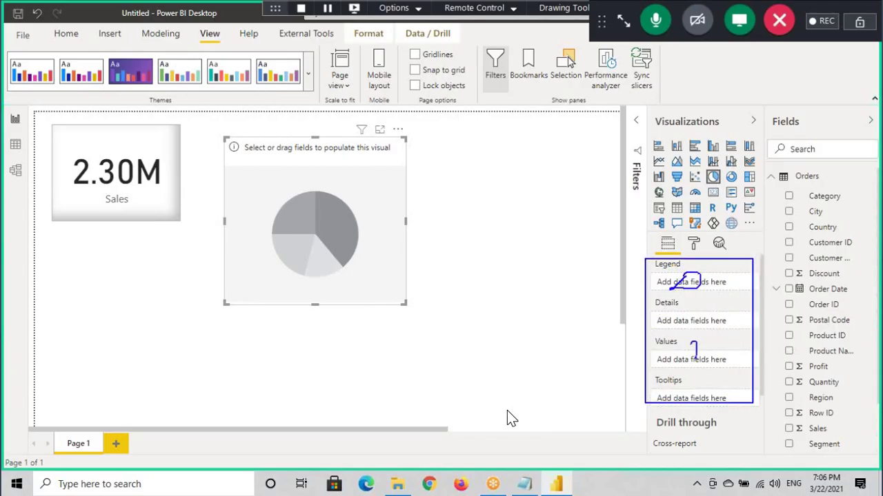
drag(694, 355, 711, 366)
mouse_move(726, 276)
mouse_down()
mouse_move(683, 325)
mouse_move(690, 258)
mouse_up()
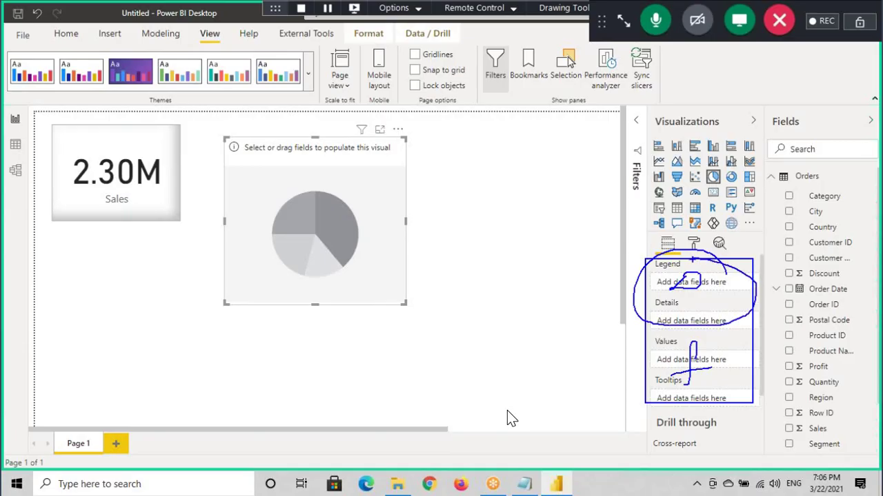
mouse_move(717, 329)
mouse_down()
mouse_move(652, 382)
mouse_move(759, 338)
mouse_move(689, 327)
mouse_up()
drag(783, 319, 743, 352)
drag(785, 227, 741, 278)
mouse_move(739, 260)
mouse_down()
mouse_move(742, 275)
mouse_move(777, 270)
mouse_up()
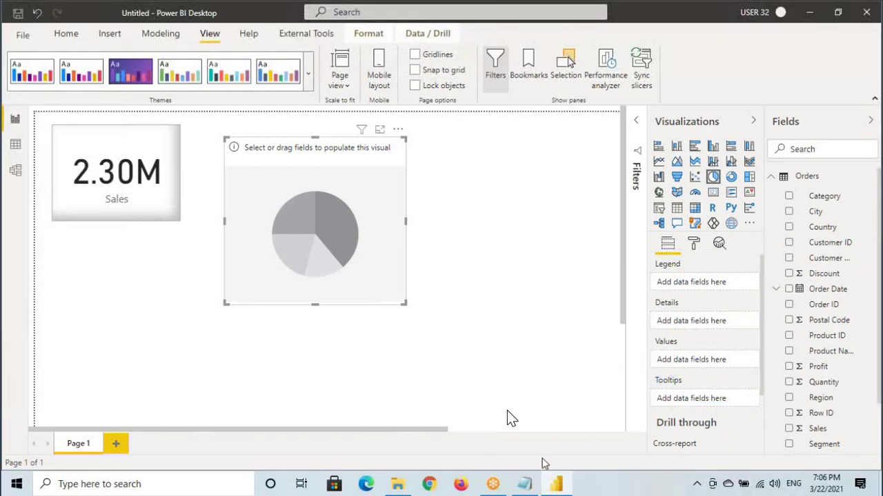
Switch to the Notepad notes and add the line "Category wise Sales" below the pie chart purpose sentence.
click(511, 419)
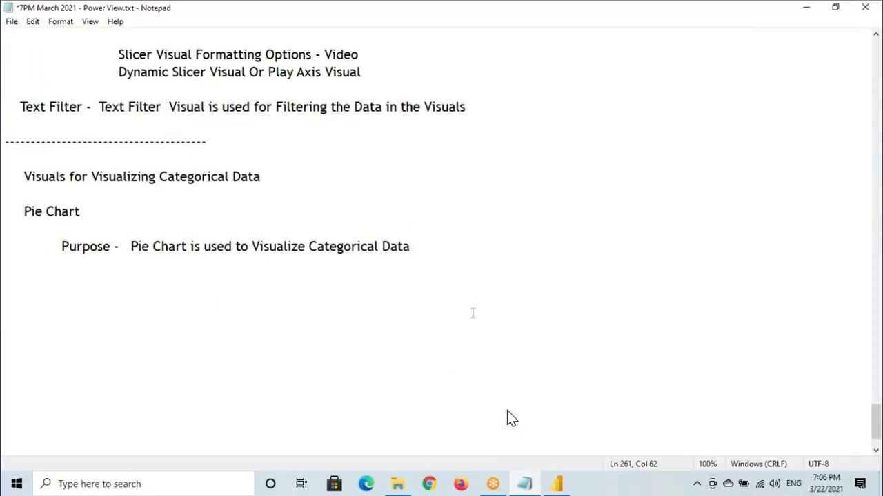
key(Return)
text(Category wise)
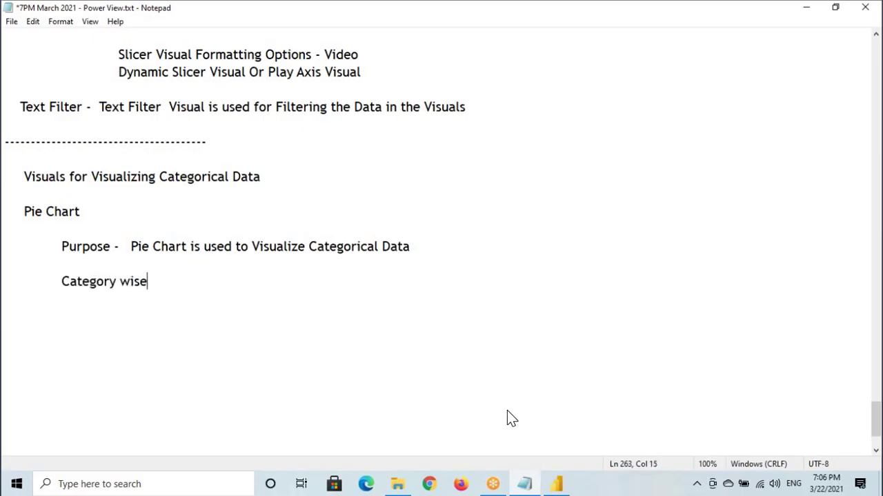
text( Sales)
Highlight the word Category in the new notes line, and mark Category and Sales with boxes, arrows and circles.
drag(61, 281, 117, 281)
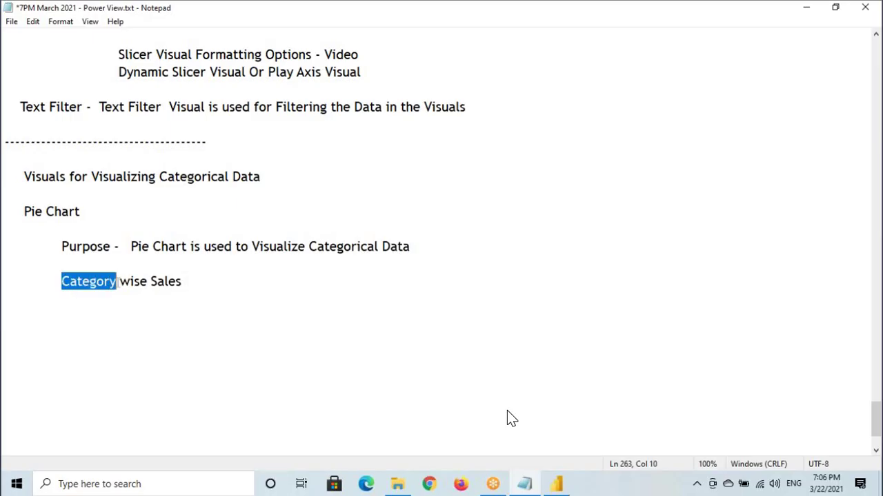
key(ctrl+2)
mouse_move(61, 274)
mouse_down()
mouse_move(116, 297)
mouse_move(100, 333)
mouse_up()
mouse_move(98, 294)
mouse_down()
mouse_move(80, 314)
mouse_move(119, 317)
mouse_up()
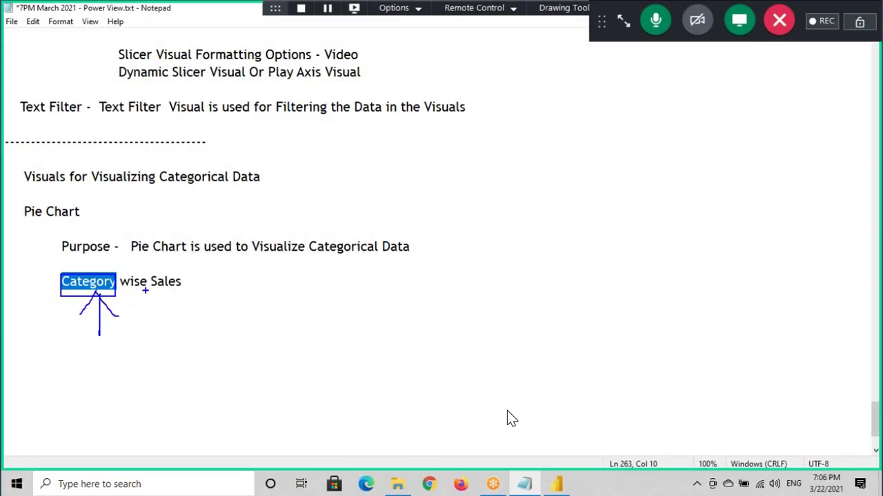
mouse_move(151, 274)
mouse_down()
mouse_move(197, 289)
mouse_move(160, 307)
mouse_move(199, 299)
mouse_up()
mouse_move(75, 297)
mouse_down()
mouse_move(69, 294)
mouse_move(110, 293)
mouse_move(38, 293)
mouse_move(114, 296)
mouse_up()
mouse_move(199, 284)
mouse_down()
mouse_move(201, 277)
mouse_move(151, 288)
mouse_move(200, 284)
mouse_up()
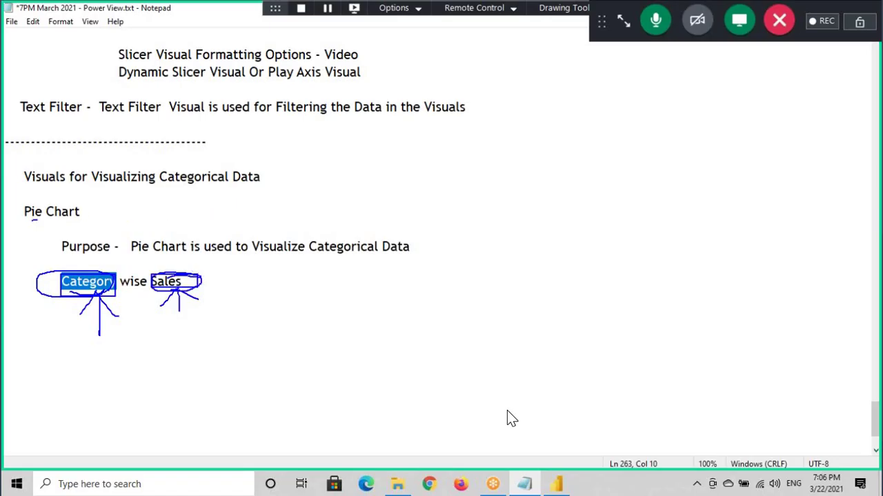
Switch back to Power BI, mark the pie chart and its Legend well, and assign the Category field to the Legend.
click(556, 483)
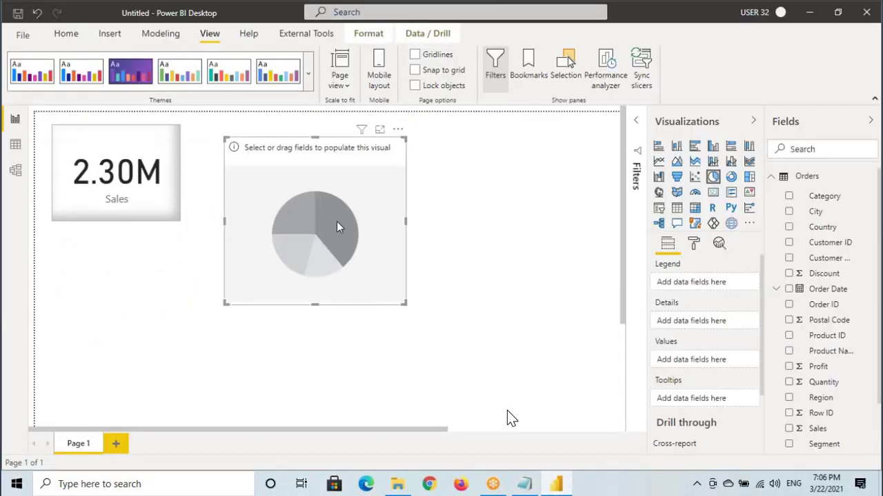
mouse_move(223, 137)
mouse_down()
mouse_move(278, 213)
mouse_move(407, 304)
mouse_up()
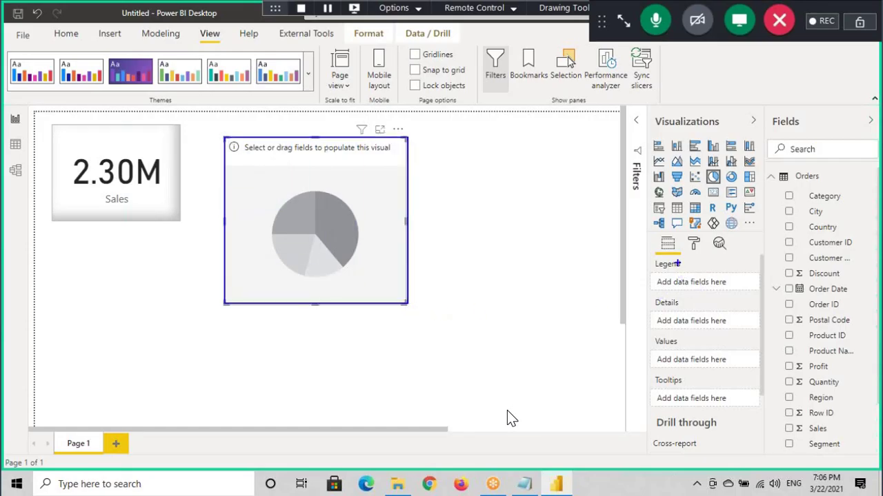
mouse_move(679, 257)
mouse_down()
mouse_move(692, 291)
mouse_move(669, 259)
mouse_up()
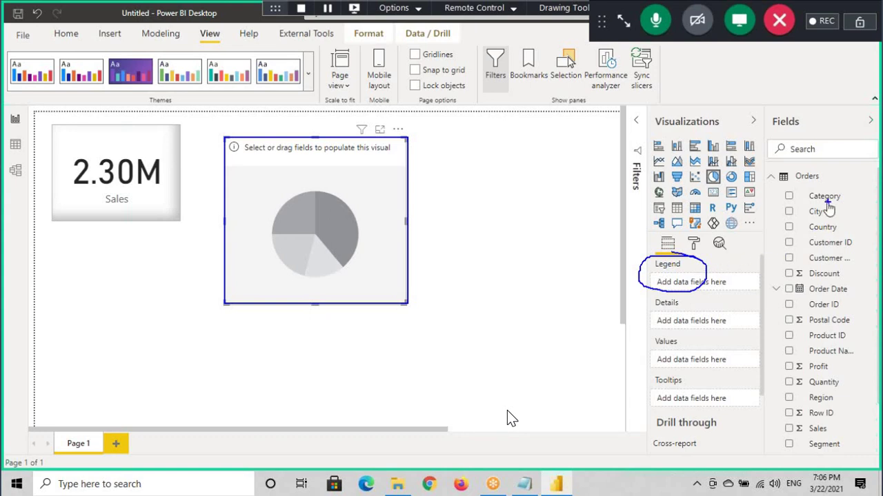
drag(828, 202, 710, 291)
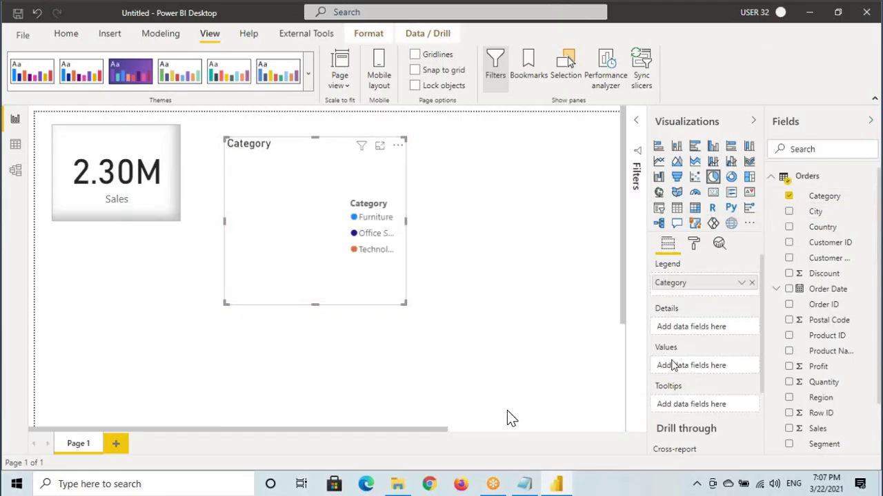
Mark the pie chart's Values well and the visual types gallery, and assign the Sales field to Values.
drag(640, 340, 746, 381)
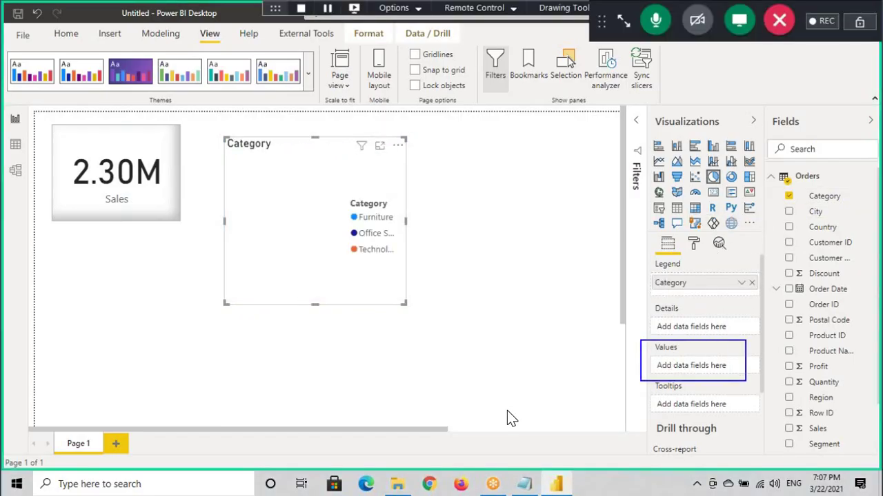
mouse_move(755, 137)
mouse_down()
mouse_move(641, 162)
mouse_move(753, 221)
mouse_move(768, 148)
mouse_up()
mouse_move(639, 348)
mouse_down()
mouse_move(690, 349)
mouse_move(642, 345)
mouse_up()
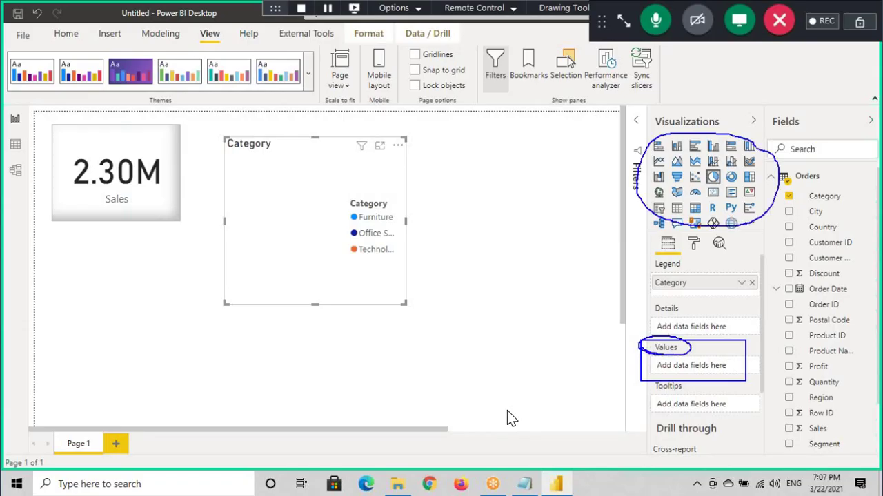
drag(799, 428, 712, 373)
drag(818, 428, 700, 368)
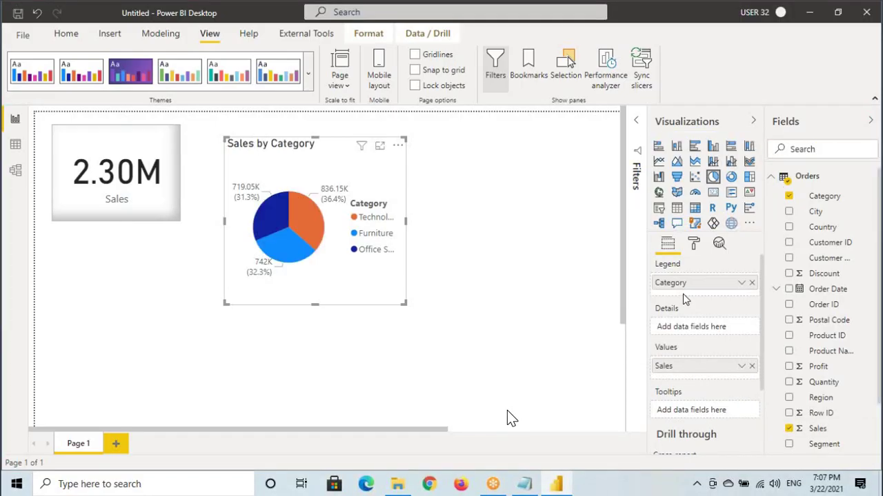
Box the Category and Sales field assignments and the chart's legend, and mark each legend color and its matching data label.
drag(647, 276, 726, 296)
drag(649, 355, 727, 373)
drag(342, 145, 407, 310)
mouse_move(349, 217)
mouse_down()
mouse_move(375, 217)
mouse_move(350, 226)
mouse_up()
drag(321, 195, 356, 189)
mouse_move(352, 249)
mouse_down()
mouse_move(358, 247)
mouse_move(328, 246)
mouse_up()
drag(251, 266, 287, 264)
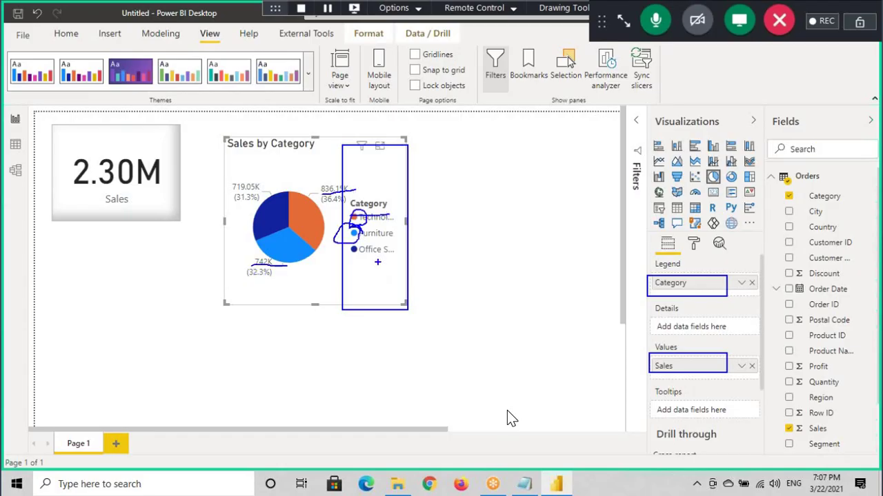
drag(350, 242, 360, 256)
drag(226, 193, 288, 183)
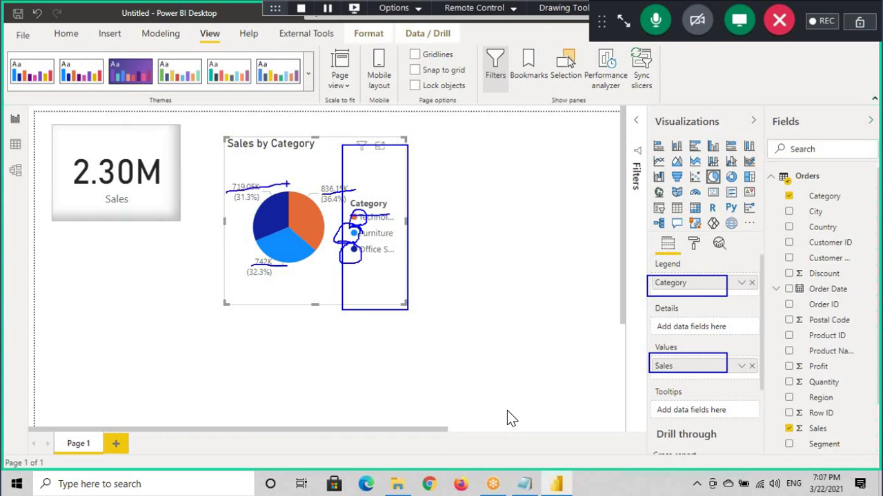
Cross out the pie chart's legend with freehand strokes, and underline the Category and Sales field assignments.
drag(410, 157, 345, 276)
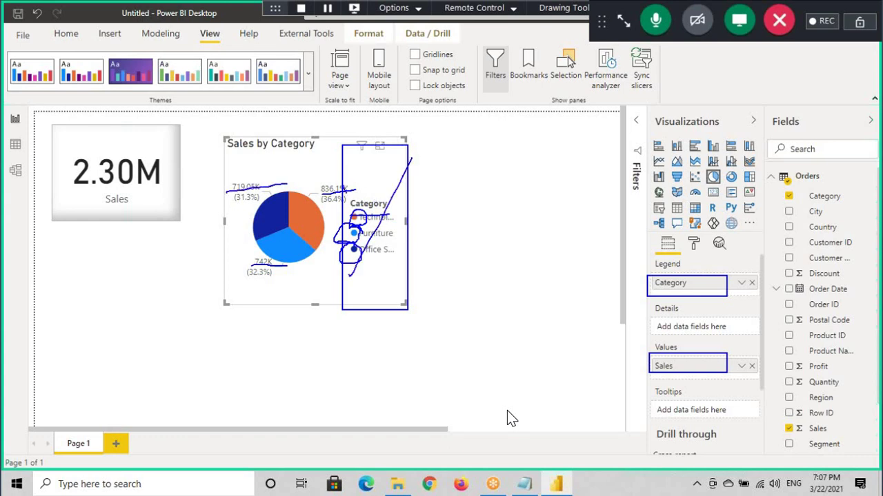
drag(348, 194, 421, 297)
drag(420, 178, 332, 299)
drag(353, 184, 390, 245)
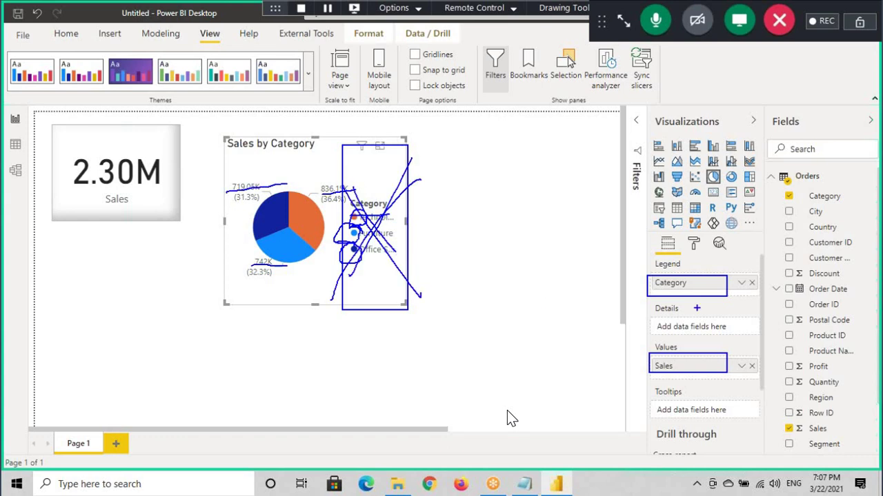
drag(665, 290, 700, 285)
drag(663, 367, 717, 366)
Clear the annotations, enlarge the Sales by Category pie chart and reposition it beside the Sales card.
key(Escape)
drag(369, 303, 545, 346)
drag(494, 251, 457, 251)
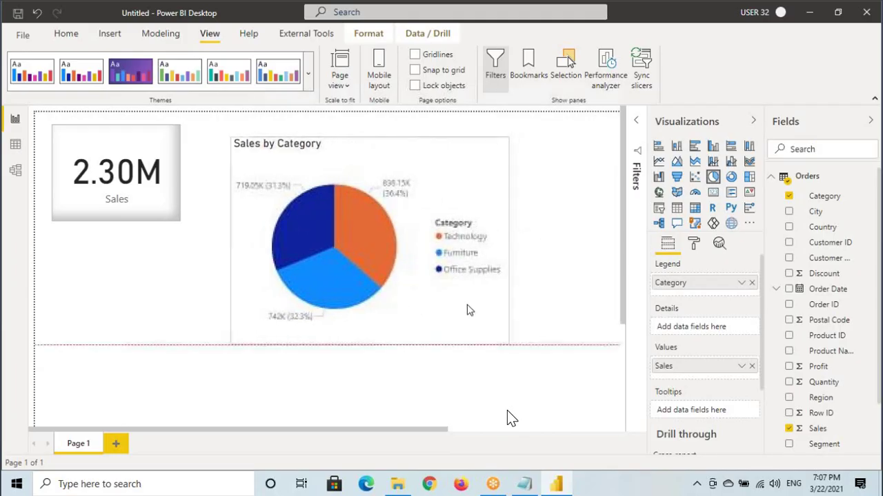
Circle the formatting option, underline the Technology legend entry, and mark its pie slice and data label.
key(ctrl+shift+d)
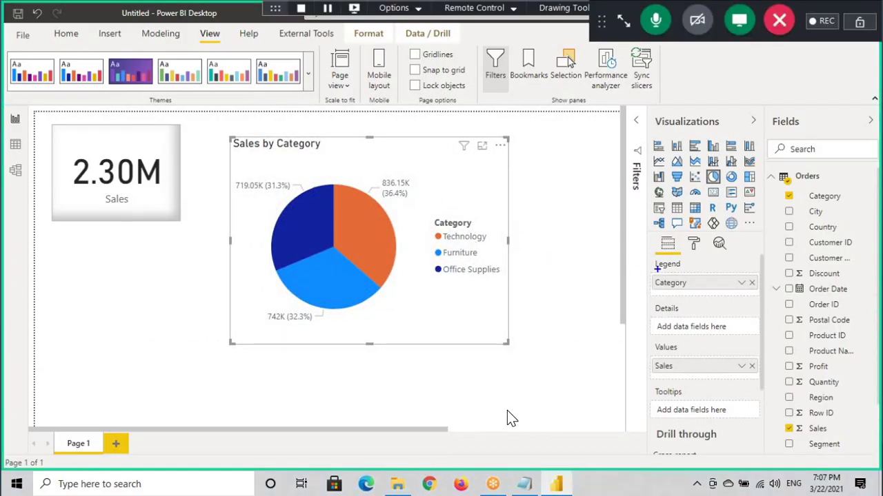
mouse_move(699, 232)
mouse_down()
mouse_move(710, 251)
mouse_move(693, 234)
mouse_up()
drag(445, 244, 524, 243)
drag(362, 235, 412, 186)
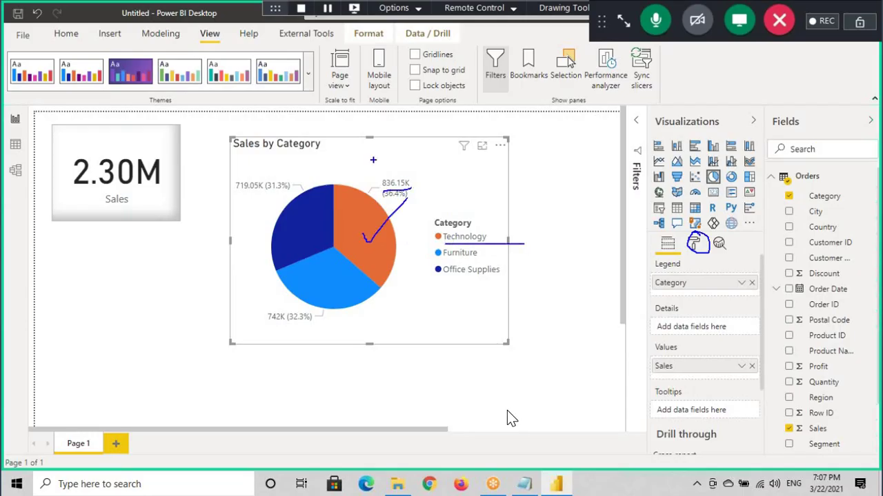
mouse_move(359, 152)
mouse_down()
mouse_move(394, 149)
mouse_move(415, 170)
mouse_move(430, 154)
mouse_up()
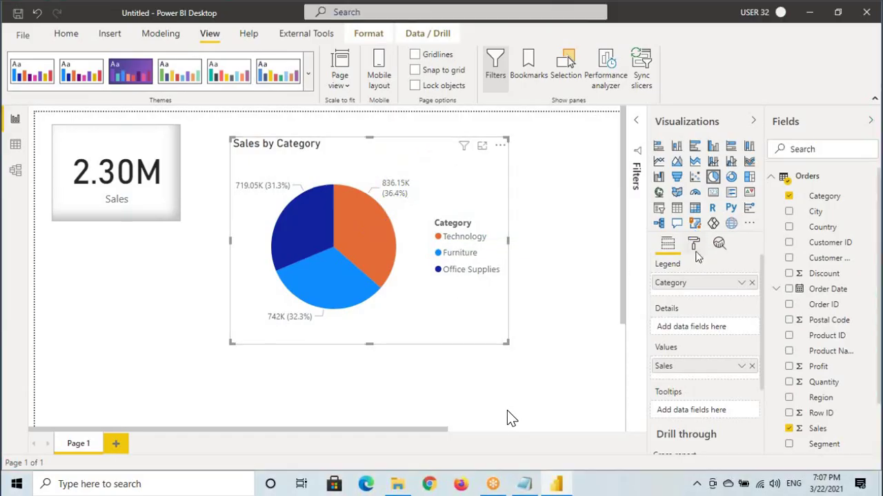
Turn off the pie chart's legend, set its detail label style to Category, data value, and shift the chart slightly.
click(695, 245)
click(727, 317)
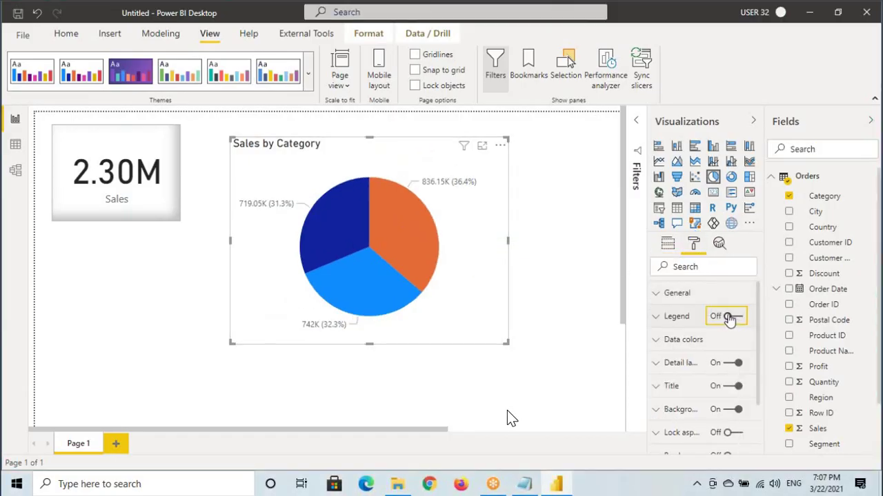
click(697, 365)
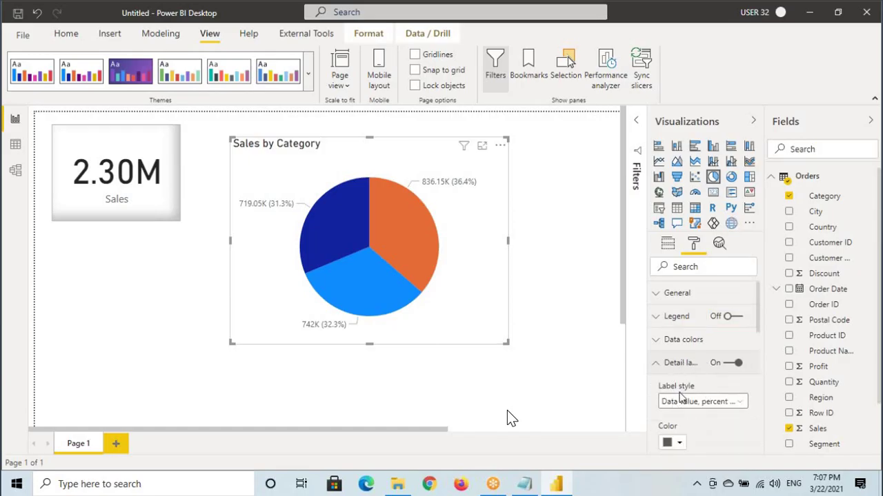
click(695, 403)
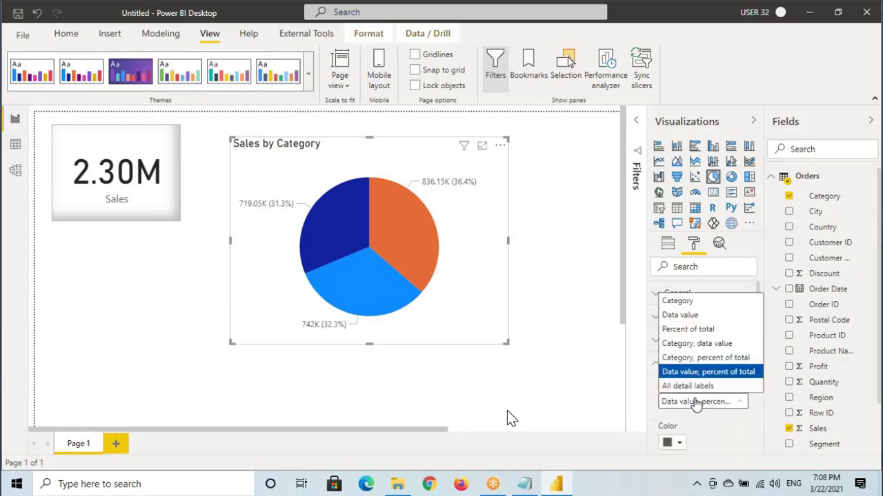
click(693, 343)
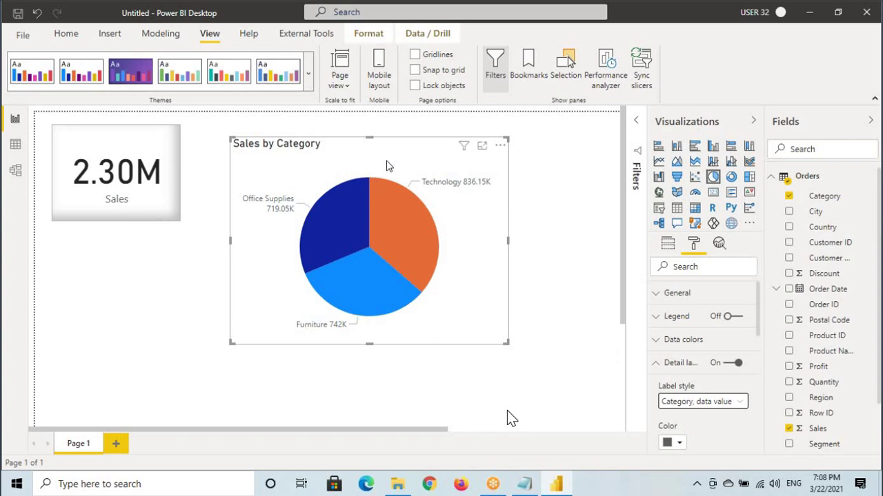
drag(386, 166, 384, 164)
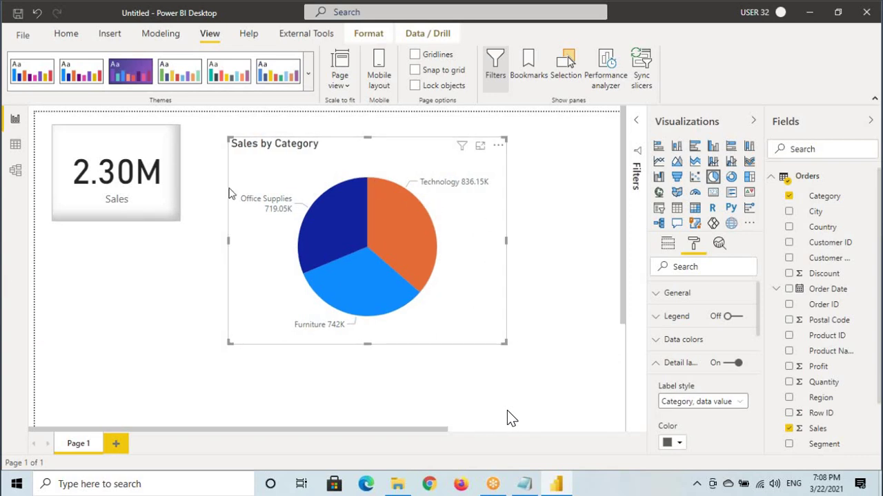
Display the list of distinct Sub-Category values in the Orders data table.
click(16, 144)
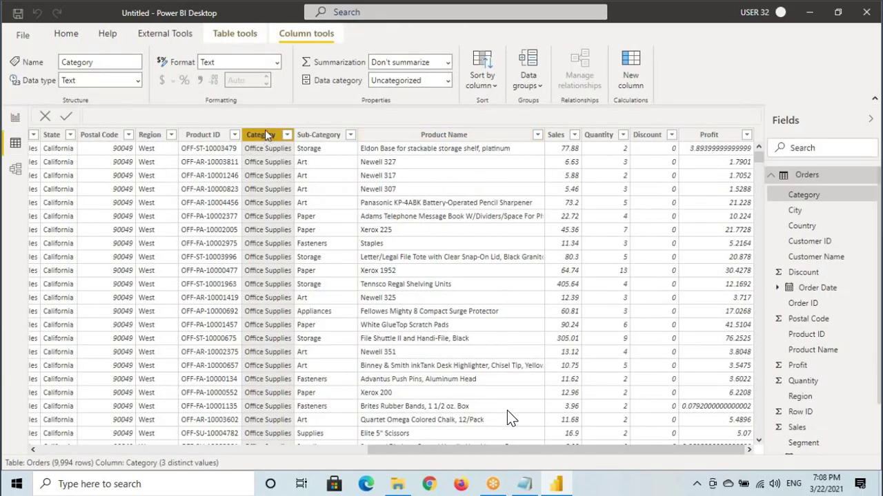
click(318, 140)
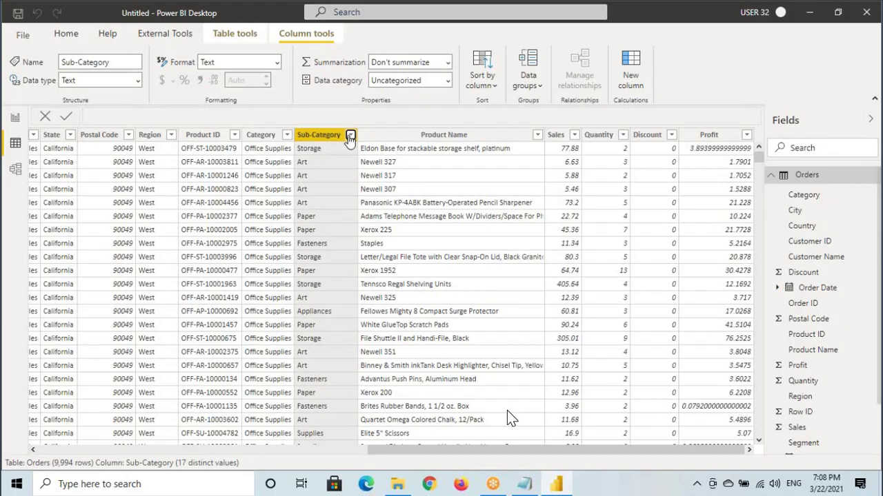
click(350, 134)
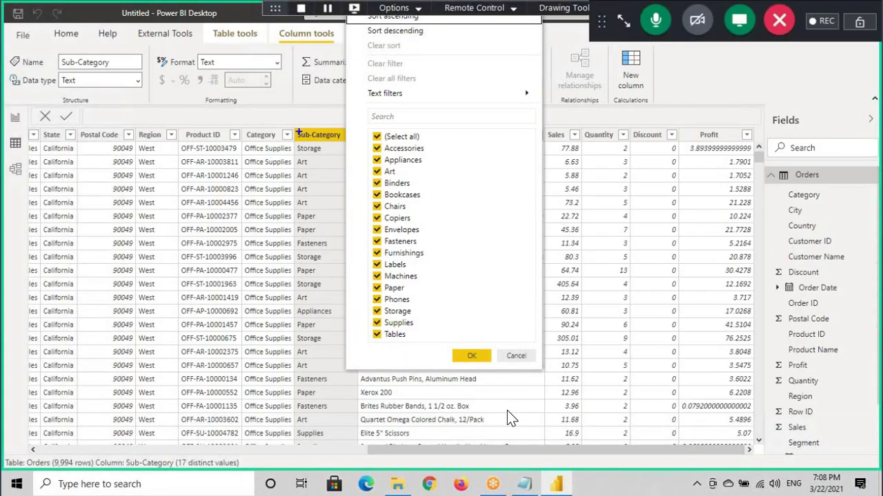
Box the Sub-Category header and its values, circle the Category header with a 3 above it, and close the filter list without changes.
mouse_move(338, 140)
mouse_down()
mouse_move(377, 149)
mouse_move(368, 175)
mouse_up()
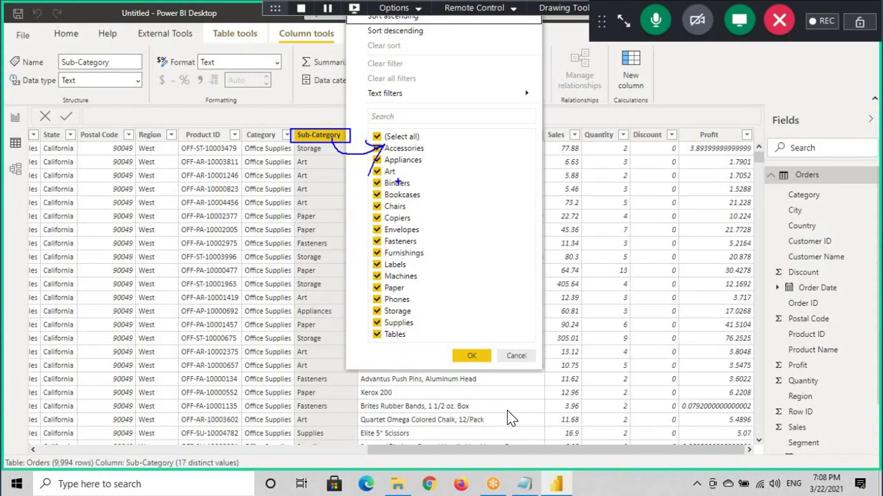
drag(369, 144, 437, 342)
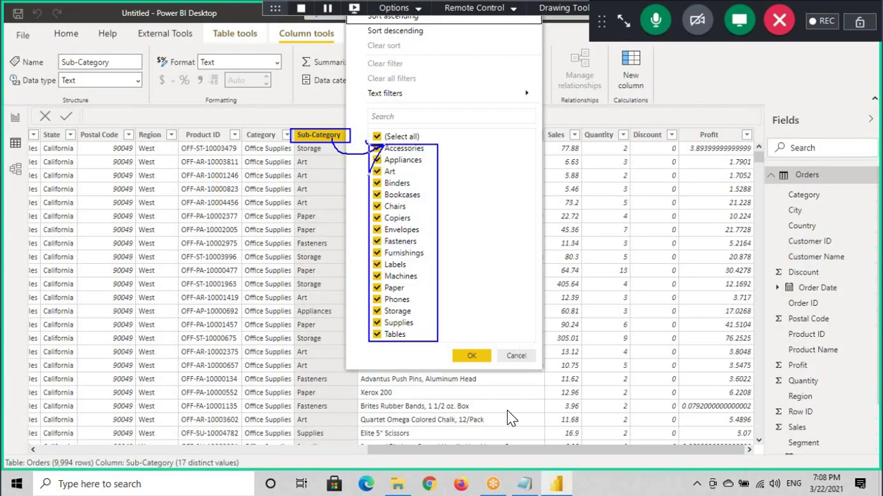
mouse_move(251, 126)
mouse_down()
mouse_move(243, 143)
mouse_move(271, 125)
mouse_move(250, 80)
mouse_move(234, 108)
mouse_up()
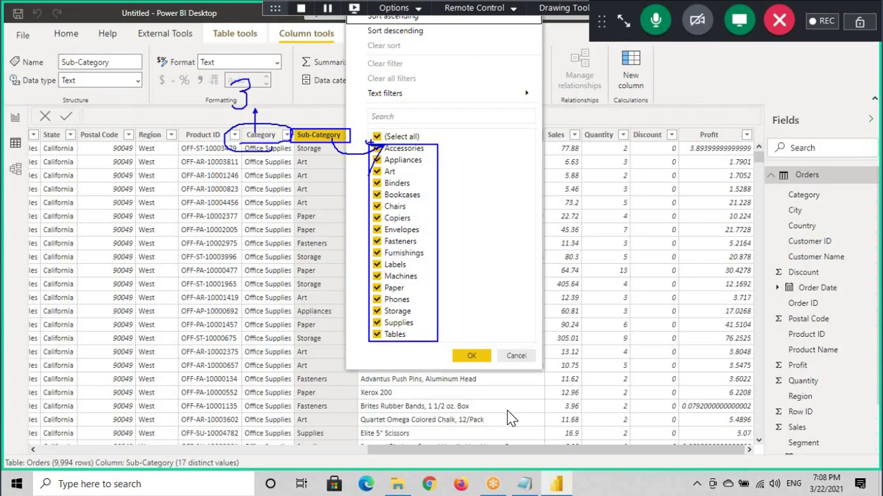
drag(437, 201, 533, 187)
mouse_move(549, 146)
mouse_down()
mouse_move(476, 157)
mouse_move(550, 200)
mouse_move(536, 185)
mouse_up()
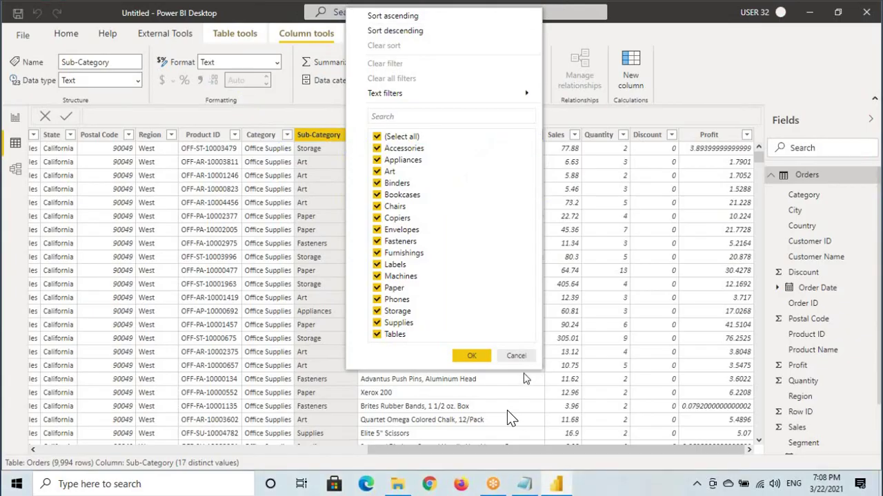
click(515, 354)
Return to the report and replace Category with Sub-Category in the pie chart's legend field.
click(16, 120)
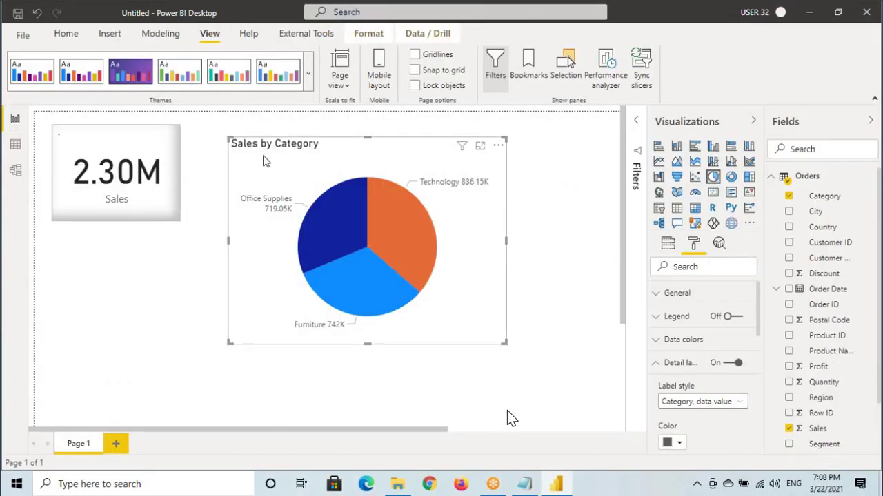
click(667, 242)
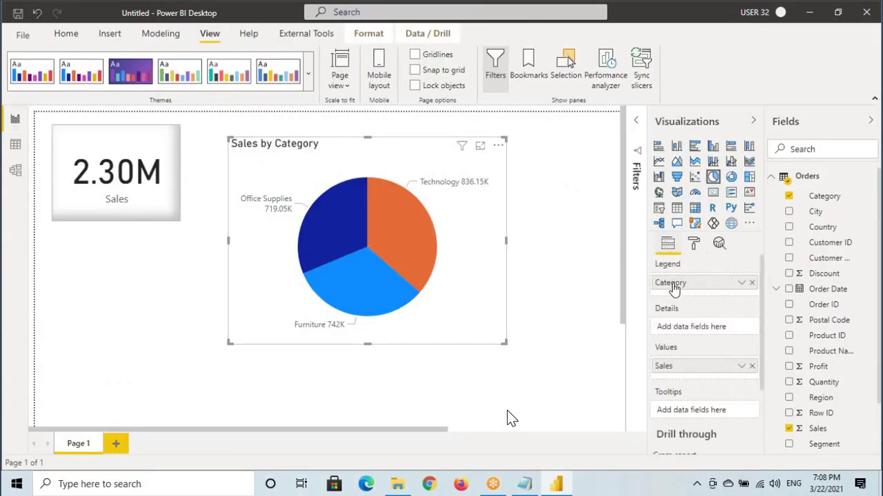
click(751, 283)
scroll(827, 414, down, 2)
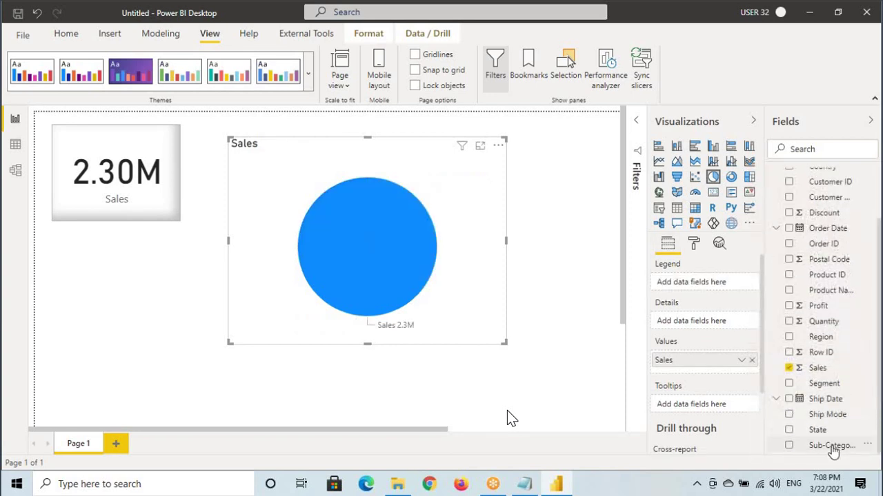
drag(832, 445, 710, 289)
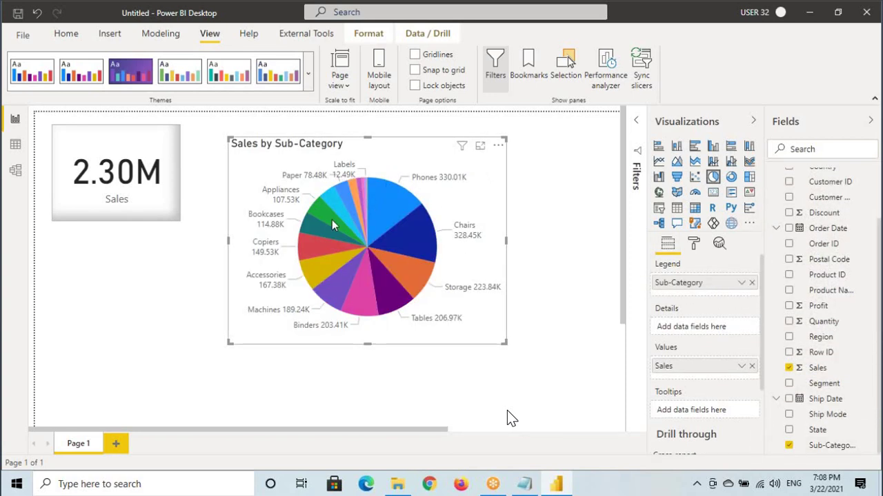
Box the Sales by Sub-Category pie chart with an annotation, and remove Sub-Category from its legend field.
key(ctrl+2)
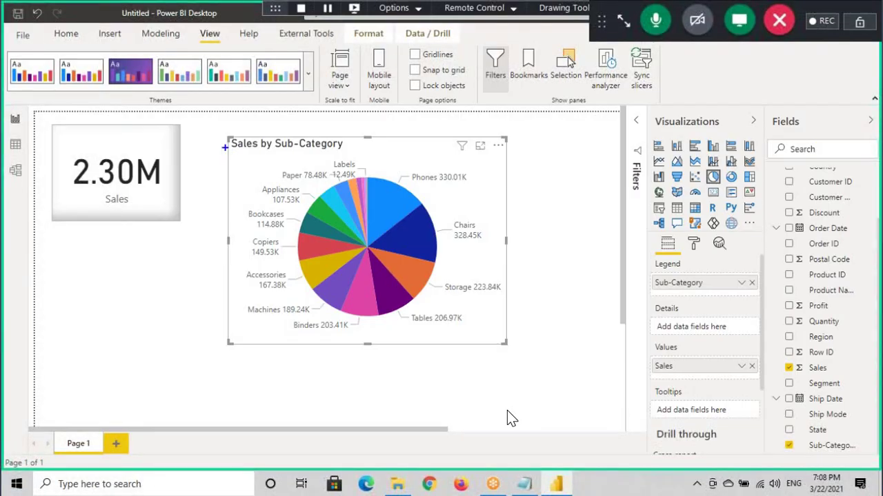
mouse_move(228, 140)
mouse_down()
mouse_move(476, 324)
mouse_move(520, 345)
mouse_up()
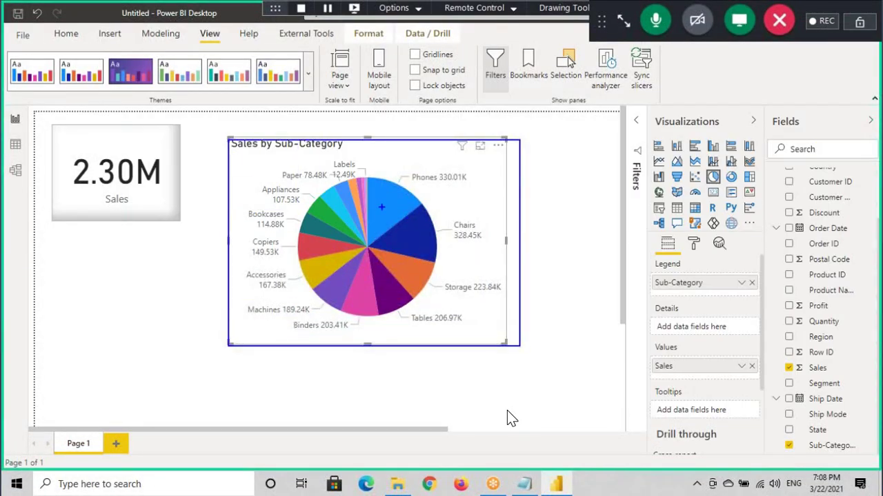
drag(410, 166, 446, 147)
key(Escape)
click(751, 283)
Examine the distinct Product Name values in the Orders data table, leaving the column unfiltered.
click(15, 144)
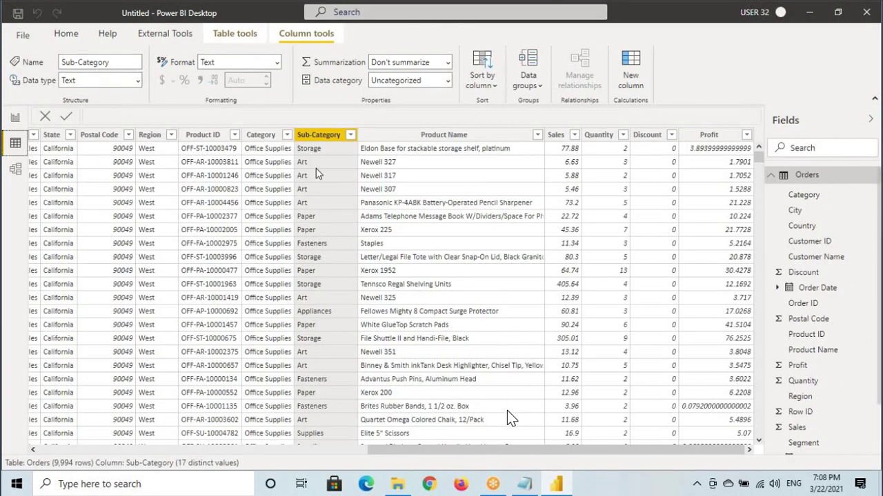
click(510, 148)
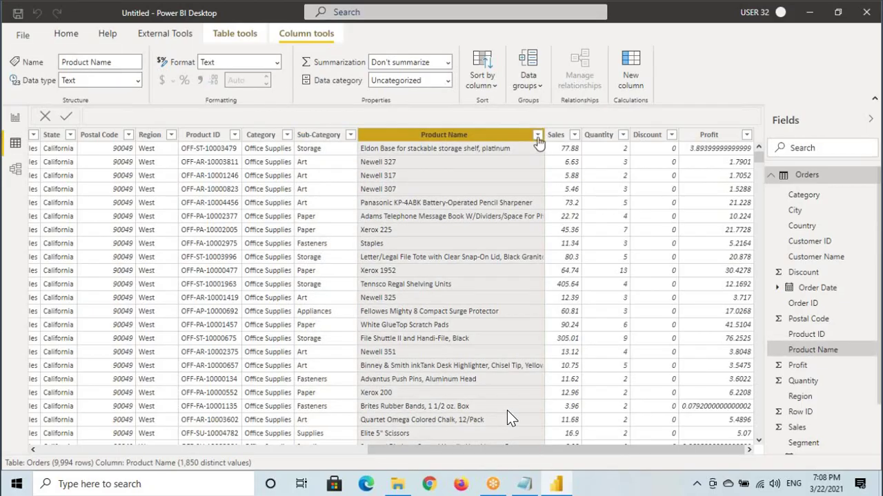
click(537, 134)
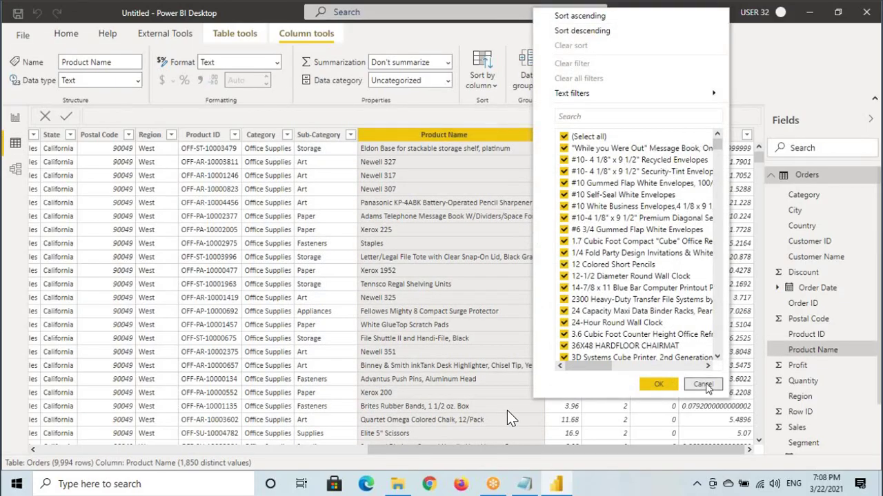
click(703, 384)
Try Product Name as the pie chart's legend field in the report, and remove it again.
click(16, 118)
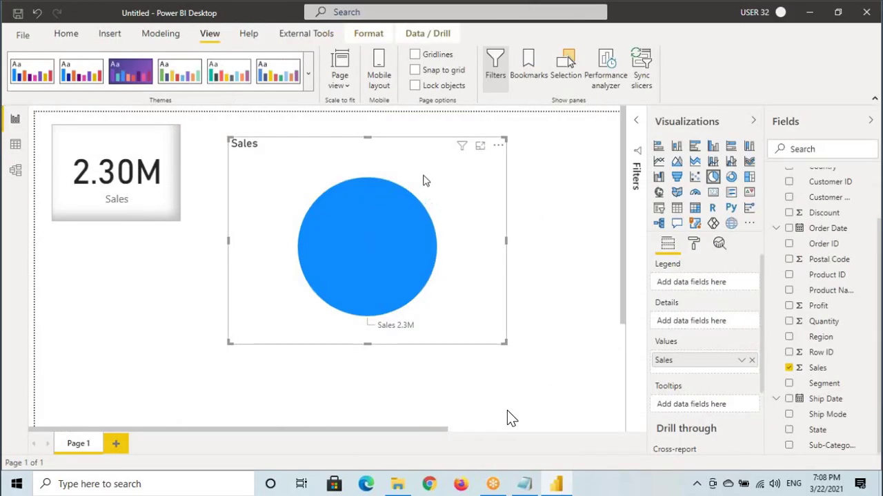
drag(831, 291, 727, 288)
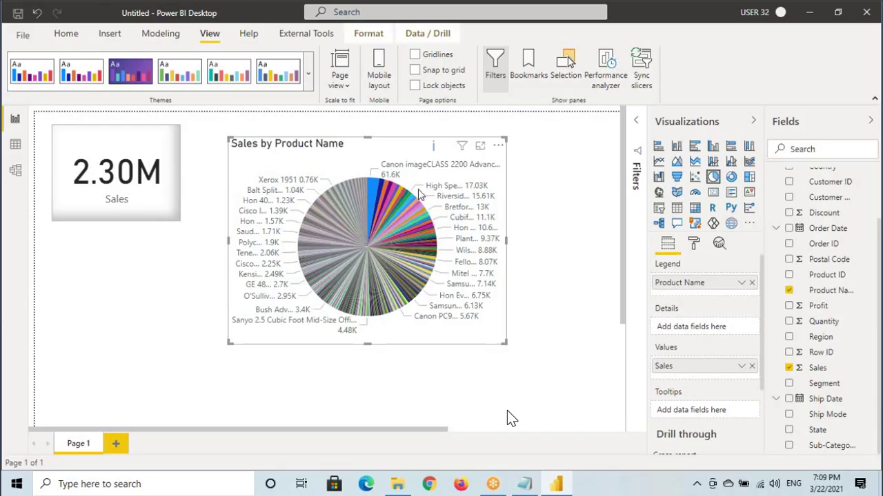
click(751, 282)
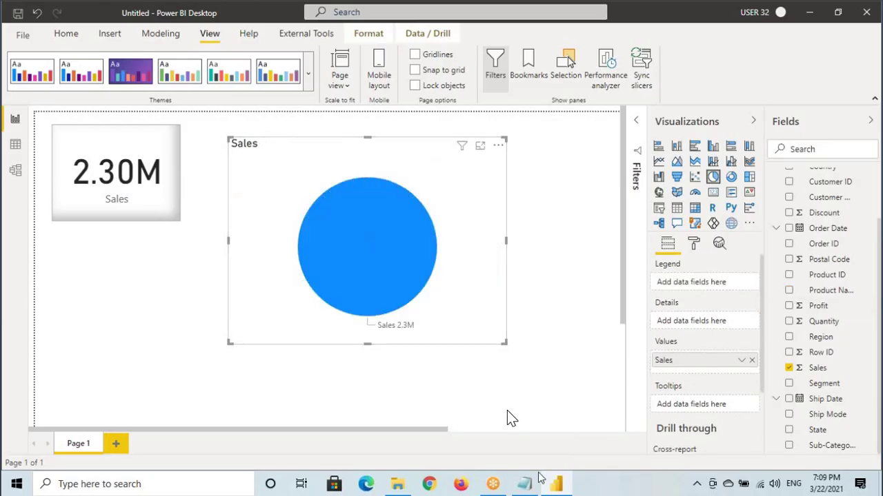
scroll(853, 294, up, 1)
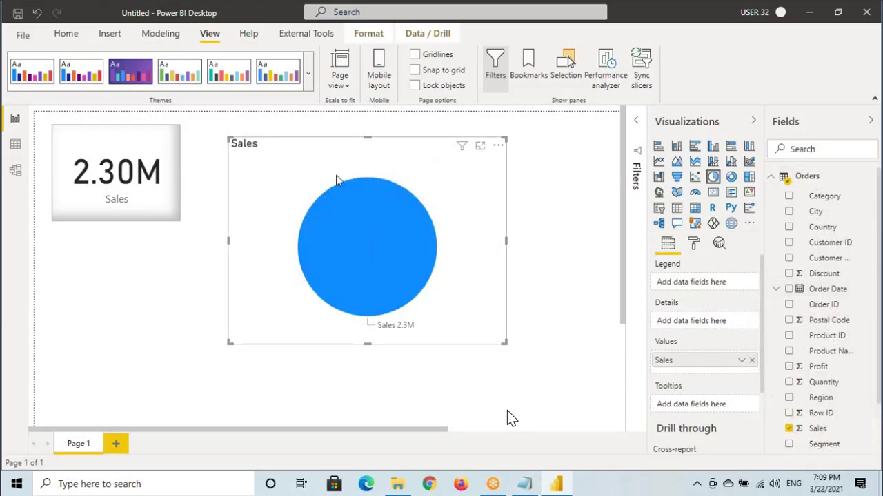
Switch to the Notepad notes and extend the pie chart's Purpose line with "when we Have Less Number of Categorical Values".
click(524, 484)
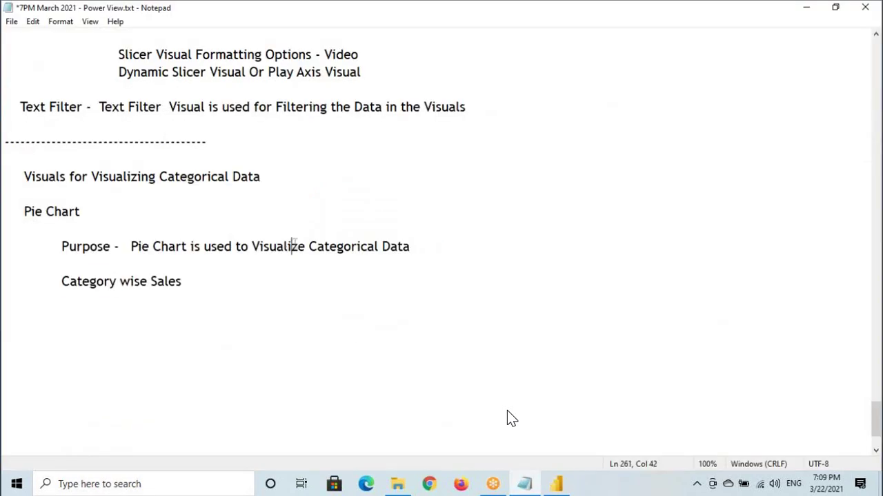
drag(292, 246, 414, 246)
click(445, 249)
text(when we Have )
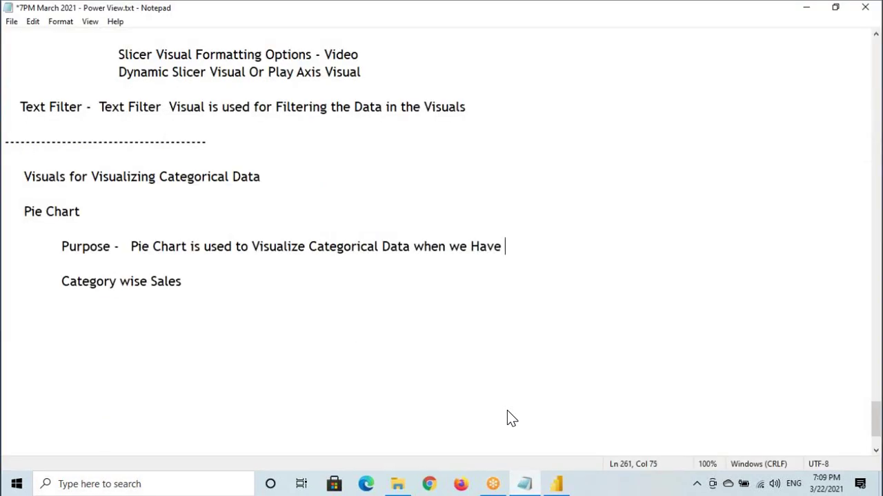
text(Less Numbe)
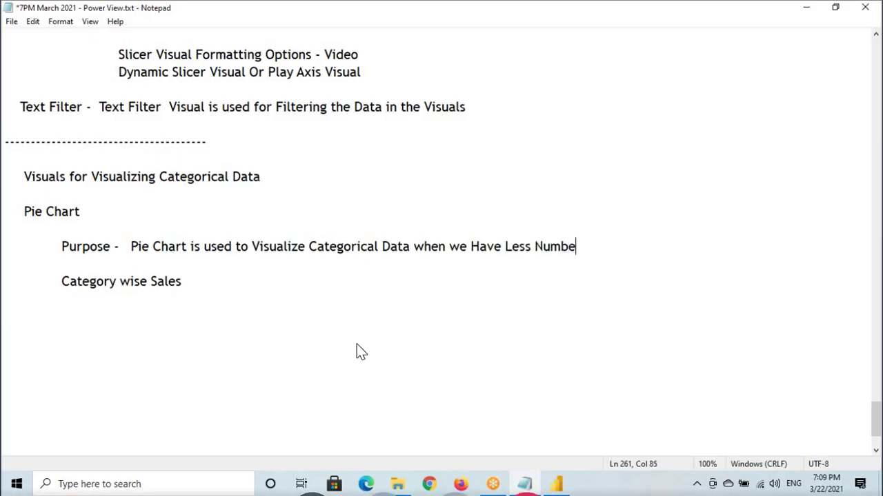
text(r of Cate)
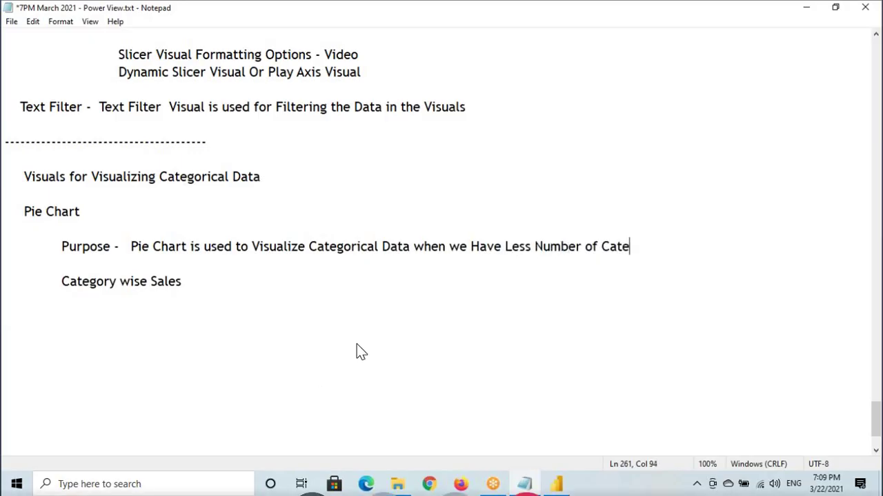
text(gorical Va)
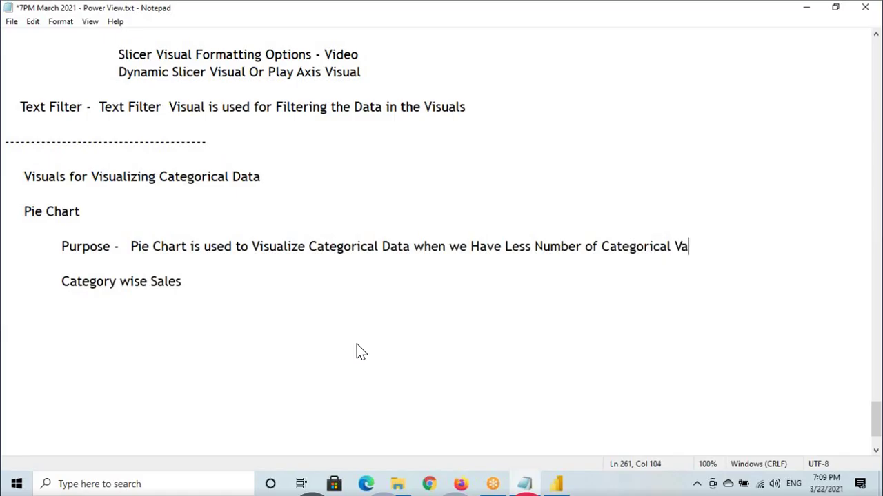
text(lues)
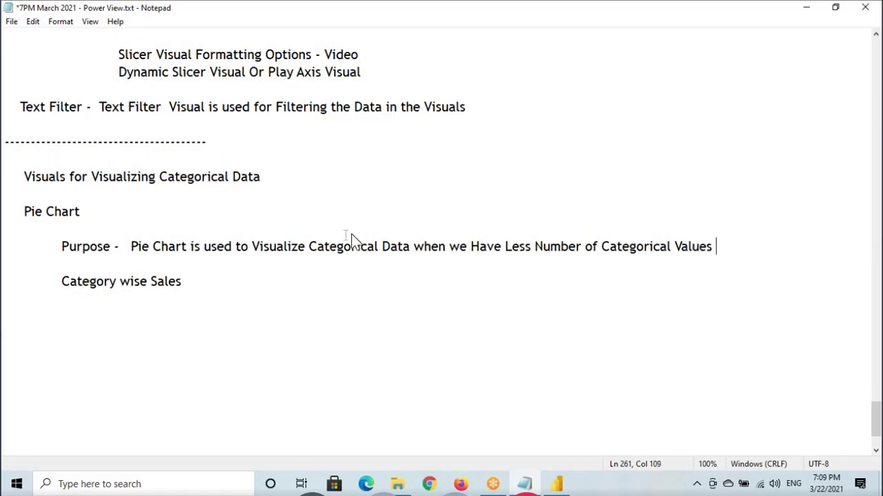
Highlight the Pie Chart heading text and the full Purpose line in the notes.
shift+click(94, 214)
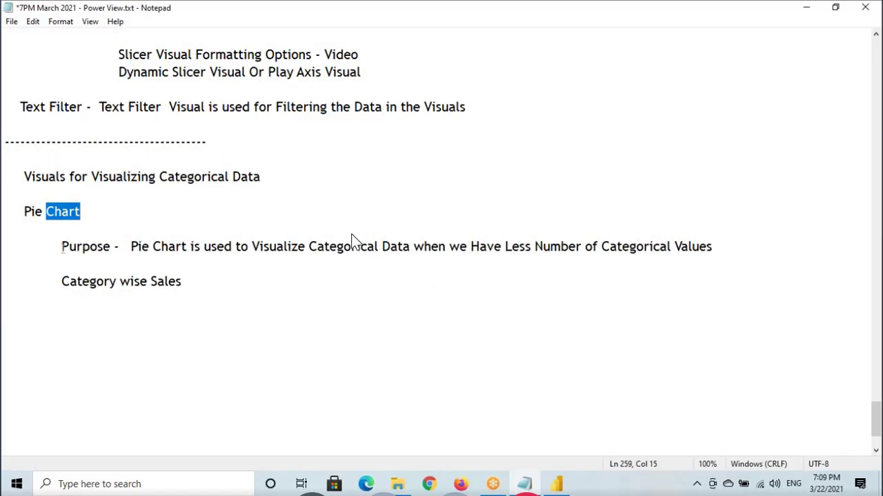
drag(62, 247, 717, 246)
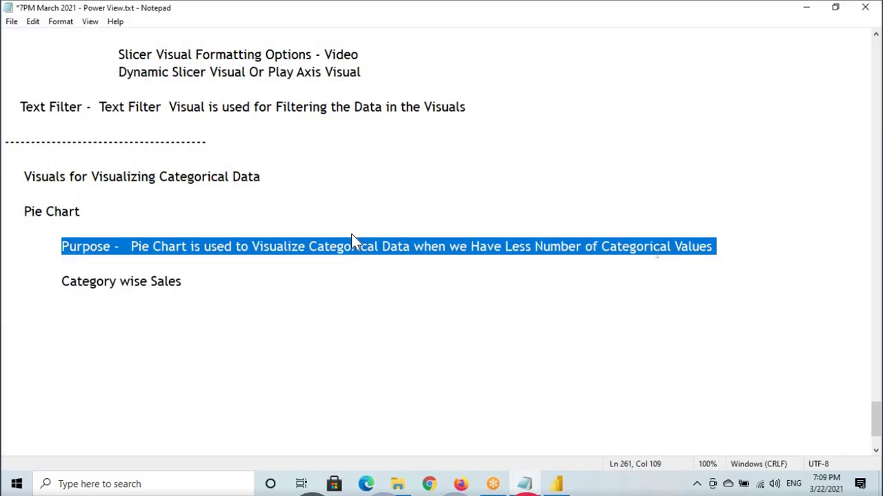
click(657, 246)
Switch back to Power BI Desktop and add the Category field to the pie chart's legend.
click(556, 484)
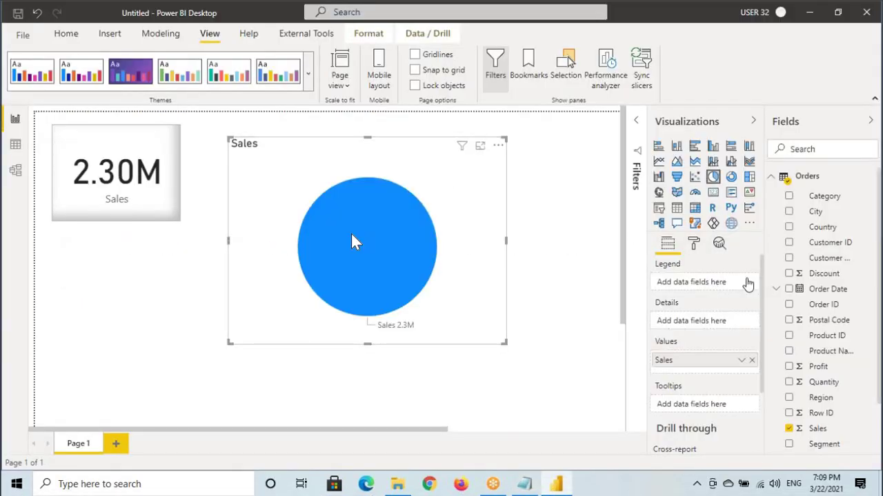
drag(824, 196, 676, 286)
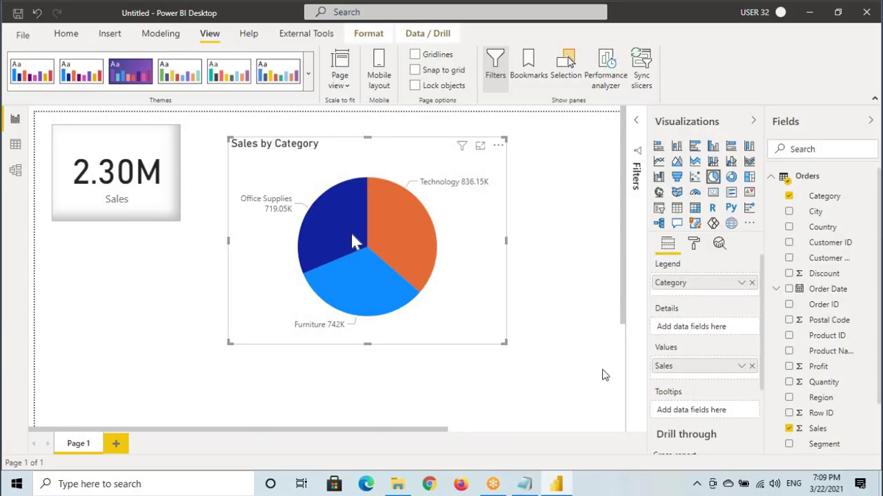
Switch to the Notepad notes and highlight parts of the Purpose line, including "Number of Categorical Values".
click(524, 484)
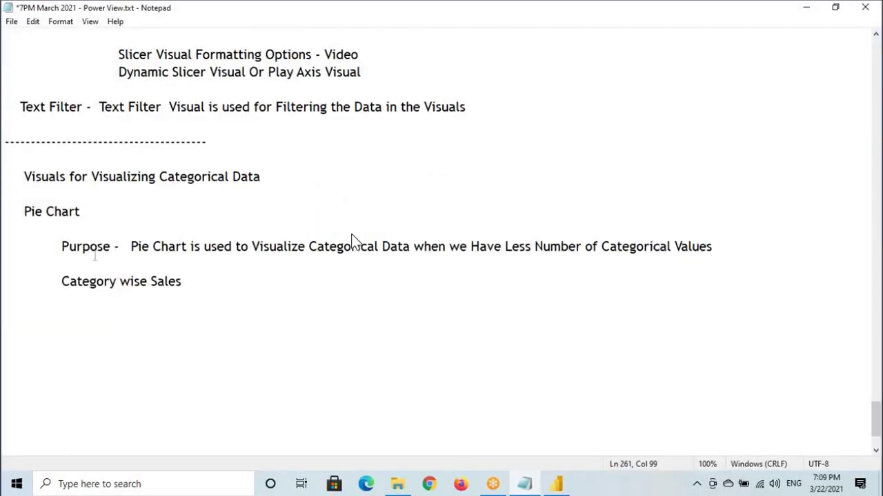
mouse_move(131, 247)
mouse_down()
mouse_move(446, 246)
mouse_move(398, 247)
mouse_up()
drag(153, 247, 404, 246)
click(410, 246)
click(382, 246)
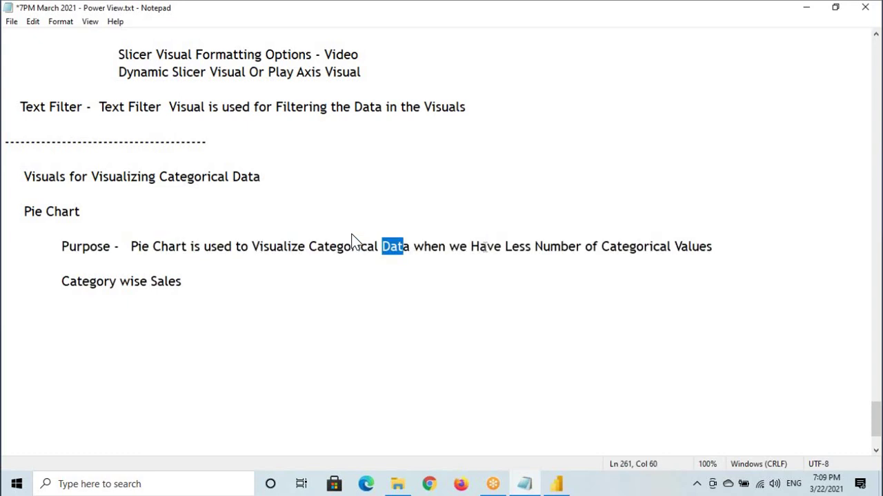
drag(536, 246, 713, 246)
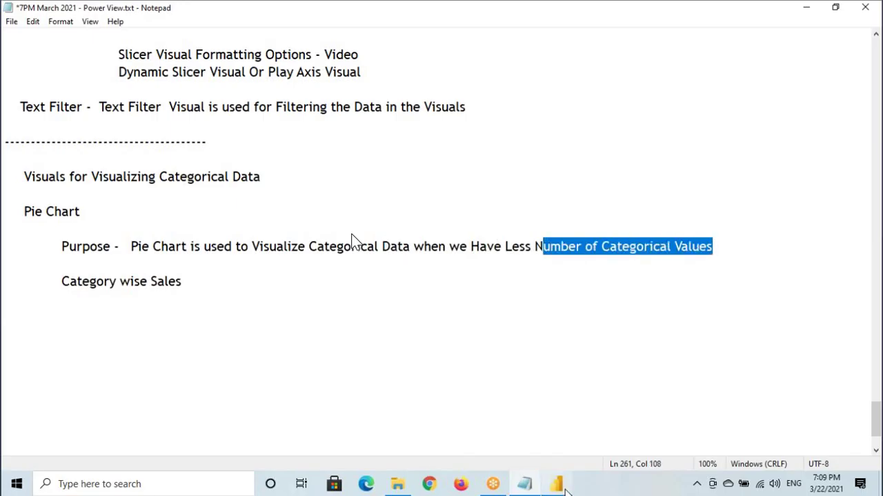
Switch to Power BI Desktop's data view and annotate the Category, Sub-Category and Product Name columns with arrows and 3, 17 and 100's.
key(alt+Tab)
click(15, 143)
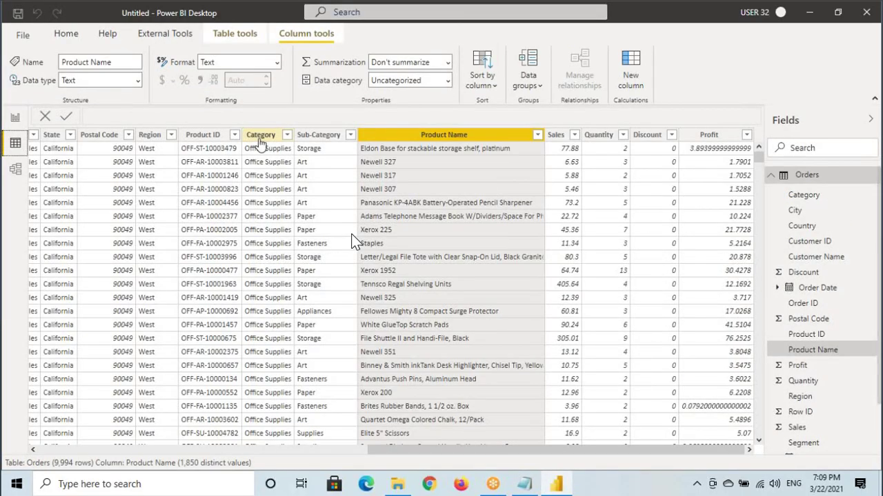
drag(258, 135, 277, 90)
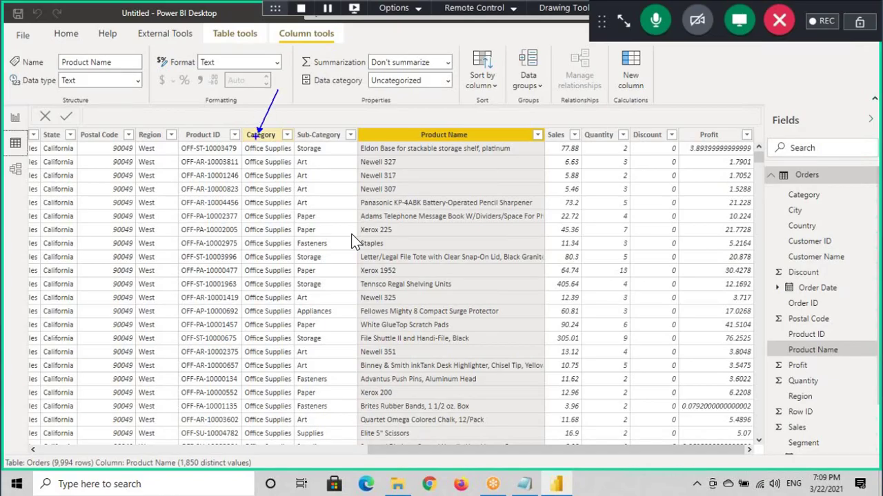
drag(258, 138, 244, 167)
drag(314, 131, 336, 93)
drag(342, 88, 341, 75)
drag(431, 129, 467, 79)
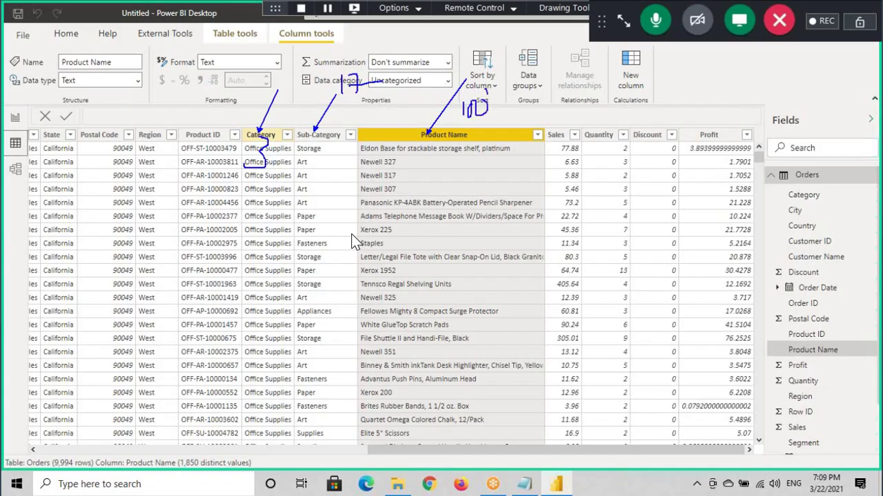
drag(491, 94, 491, 110)
drag(509, 86, 496, 114)
Circle the handwritten counts for the three columns, clear the annotations and return to the report view.
drag(387, 62, 376, 96)
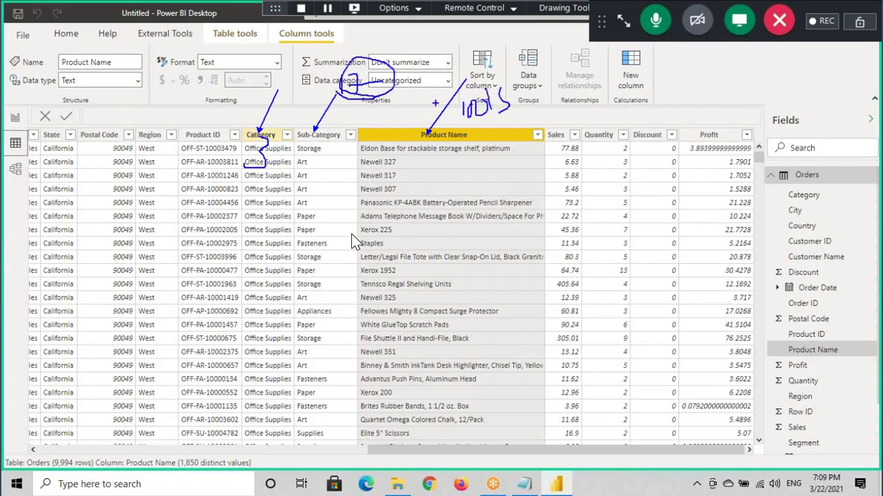
mouse_move(491, 83)
mouse_down()
mouse_move(514, 103)
mouse_move(483, 80)
mouse_up()
mouse_move(270, 146)
mouse_down()
mouse_move(271, 138)
mouse_move(238, 172)
mouse_move(248, 126)
mouse_up()
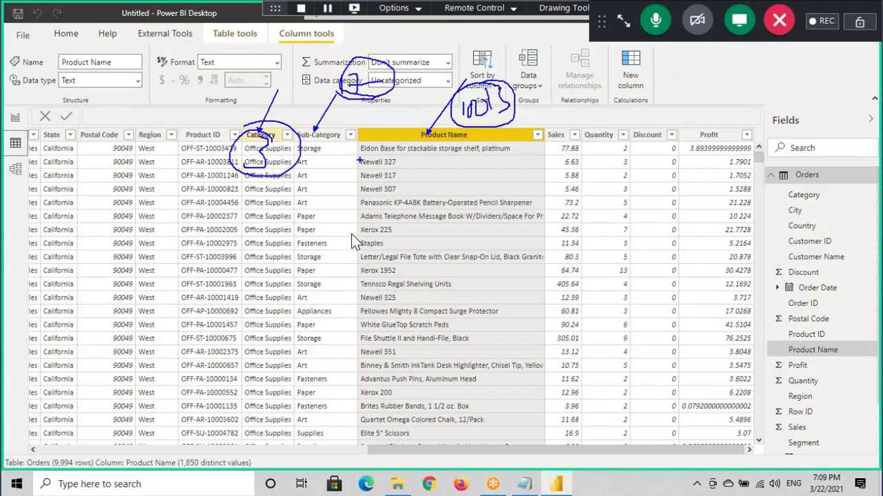
drag(253, 173, 235, 185)
drag(252, 175, 320, 190)
key(Escape)
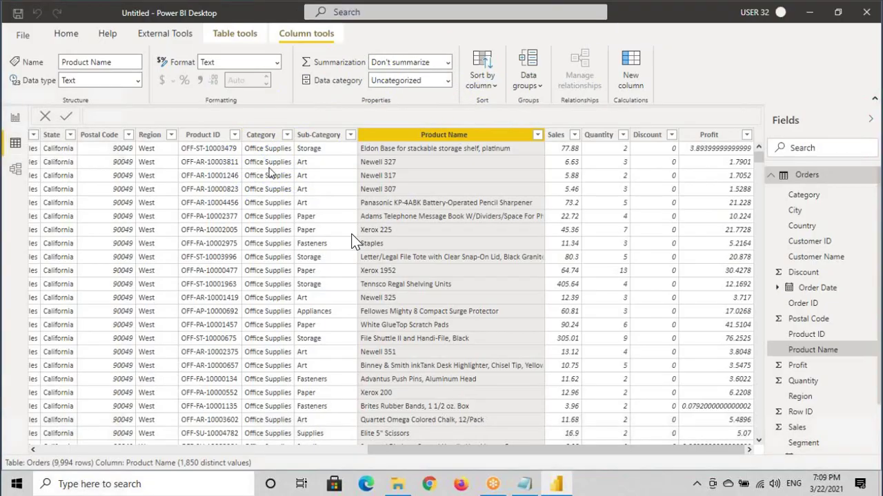
click(15, 118)
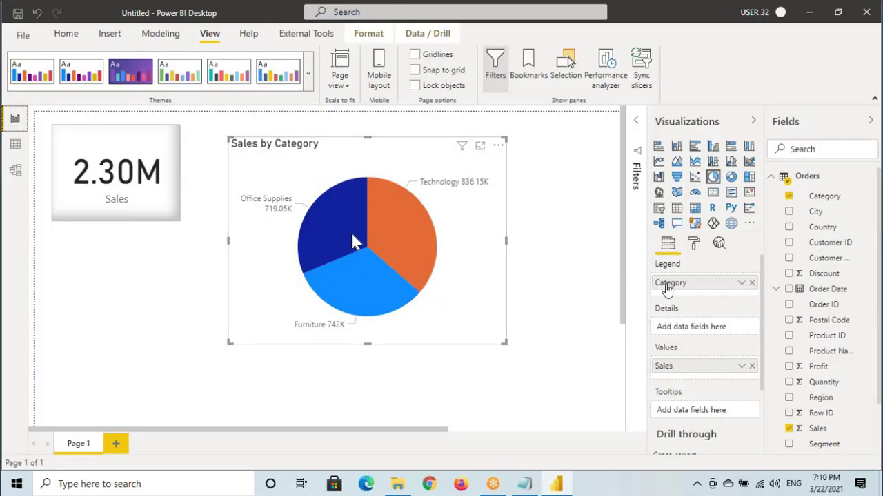
In the Notepad notes, duplicate the "Category wise Sales" line below itself and extend the copy to "Category wise Sales & Profit".
key(alt+Tab)
click(221, 271)
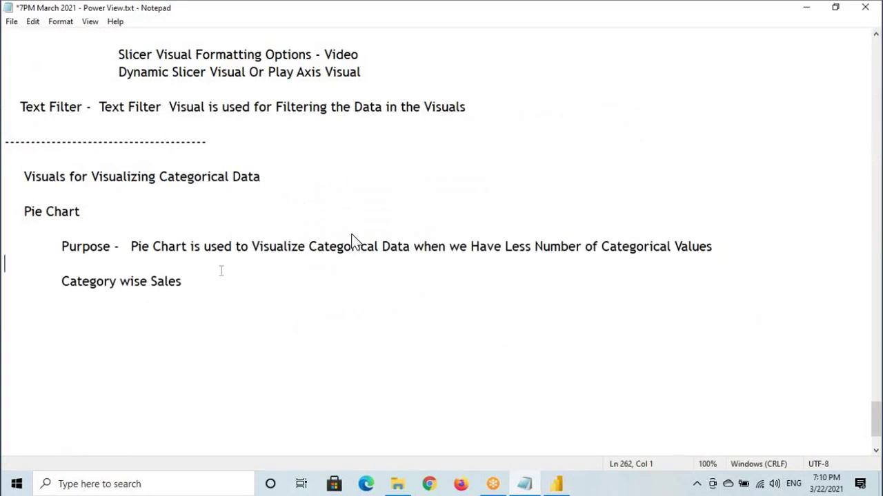
click(225, 275)
key(Return)
key(ctrl+shift+Right)
key(ctrl+shift+Right)
key(ctrl+shift+Right)
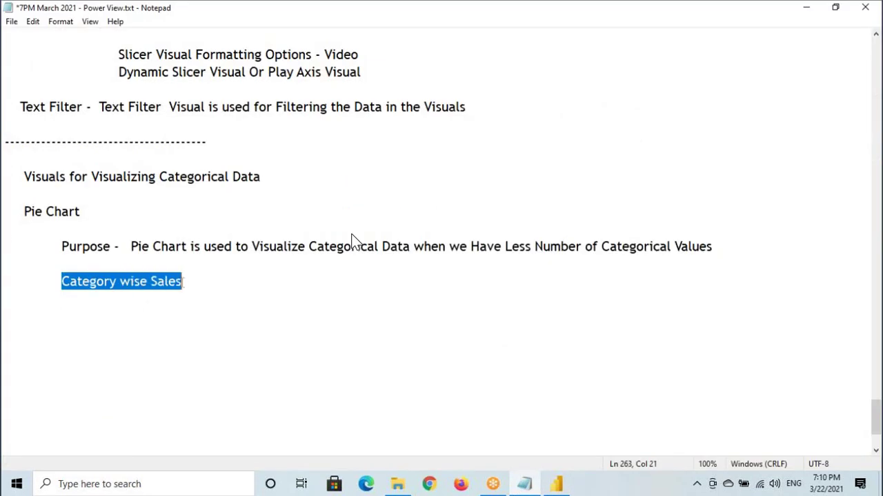
key(ctrl+c)
click(79, 300)
key(Tab)
key(ctrl+v)
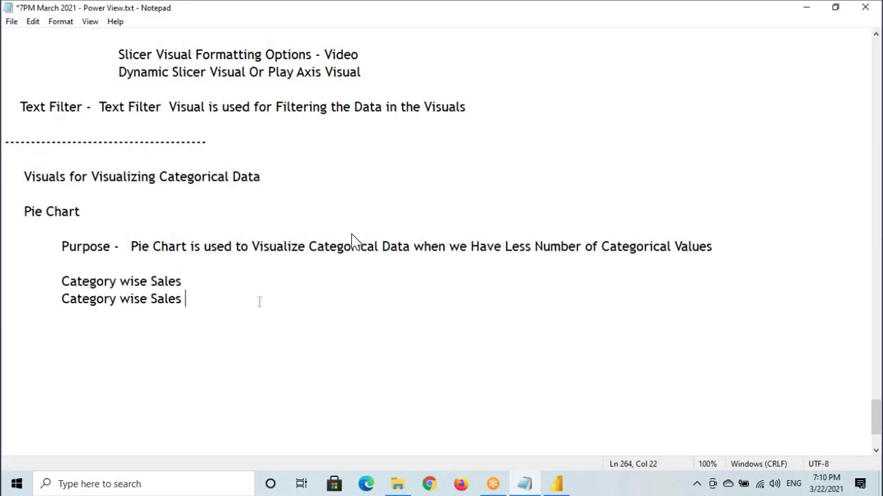
text(& Profit)
Highlight the "Category wise Sales & Profit" line and mark the words Category, Sales and Profit on screen.
drag(61, 293, 256, 300)
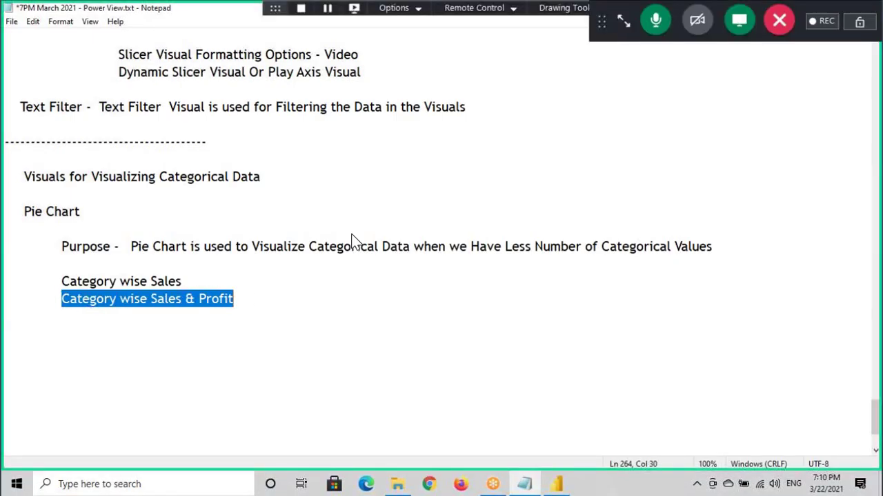
drag(58, 292, 118, 309)
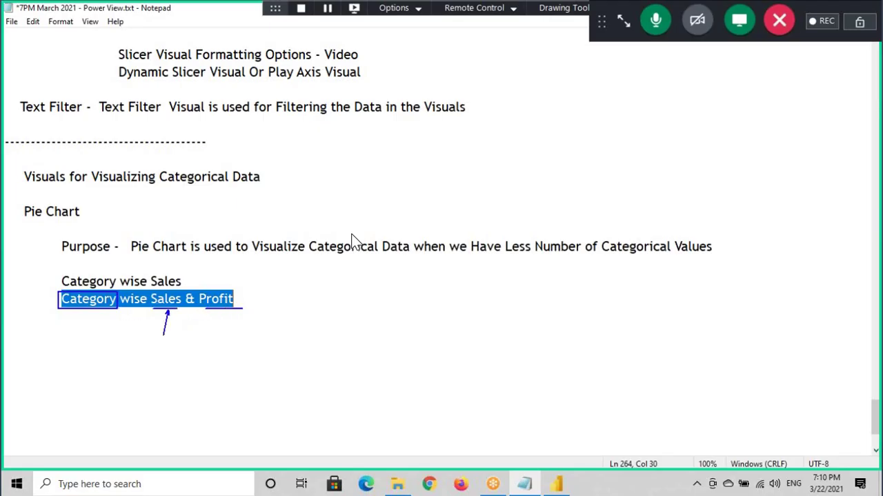
drag(220, 335, 223, 310)
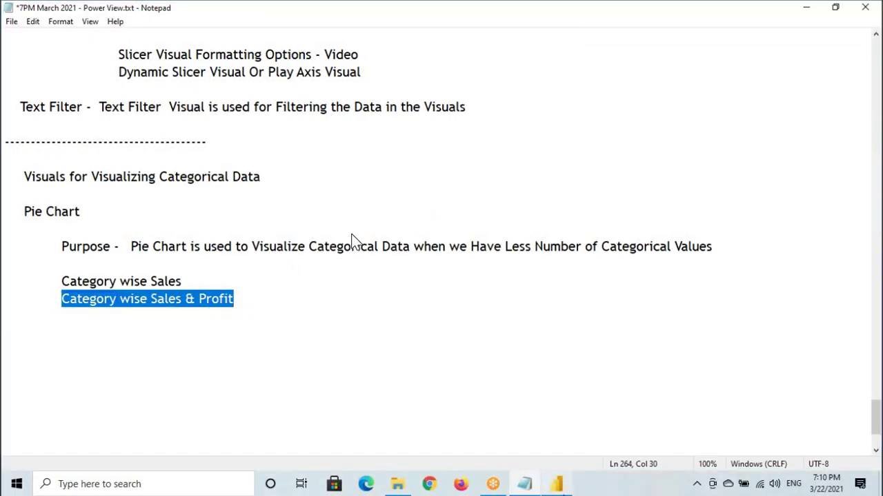
Switch to Power BI Desktop, add a new report page and place a pie chart in its upper-left area.
key(alt+Tab)
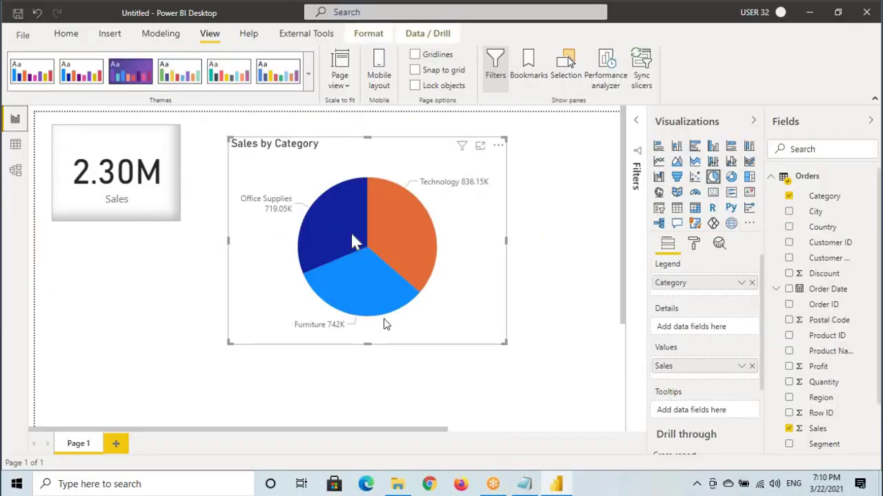
click(116, 443)
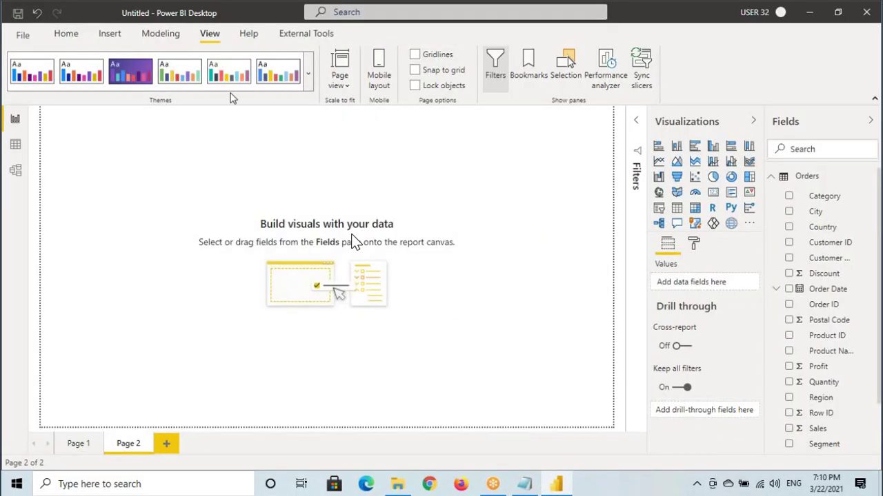
click(339, 73)
click(364, 151)
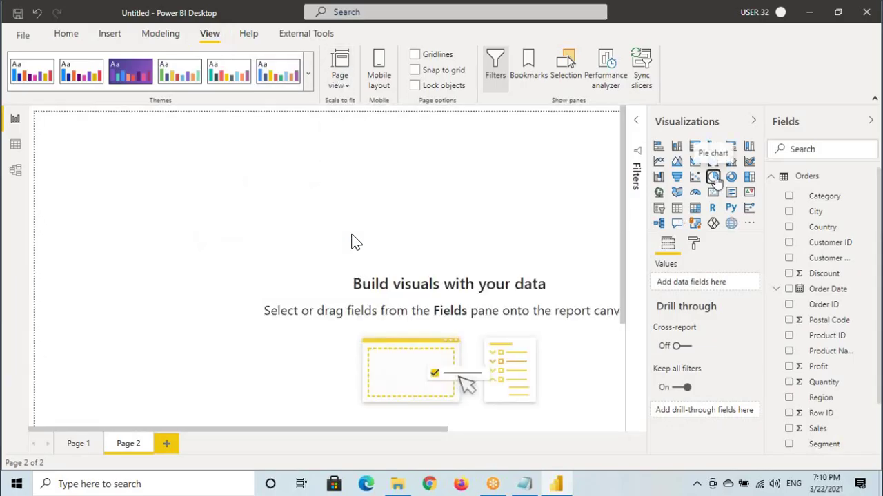
click(712, 176)
drag(160, 219, 187, 246)
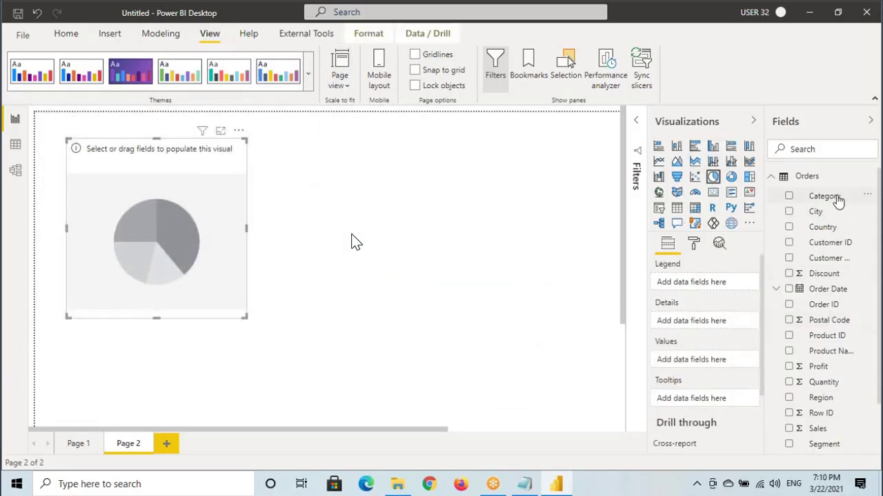
Assign Category to the new pie chart's legend and Sales to its values, and enlarge the chart.
drag(835, 199, 702, 284)
scroll(835, 326, down, 2)
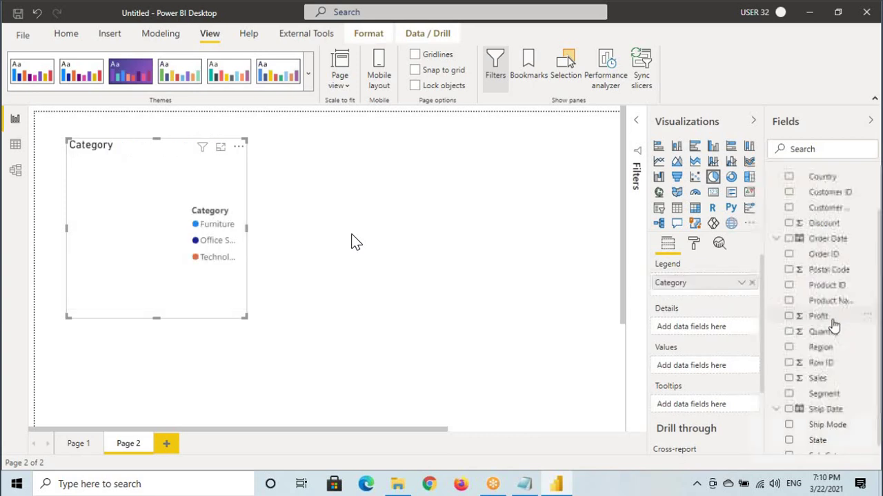
drag(815, 367, 707, 367)
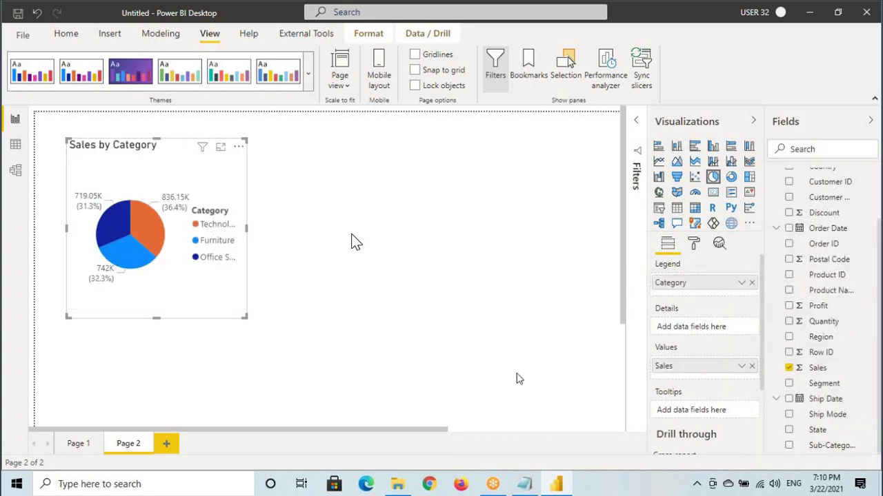
drag(244, 317, 305, 343)
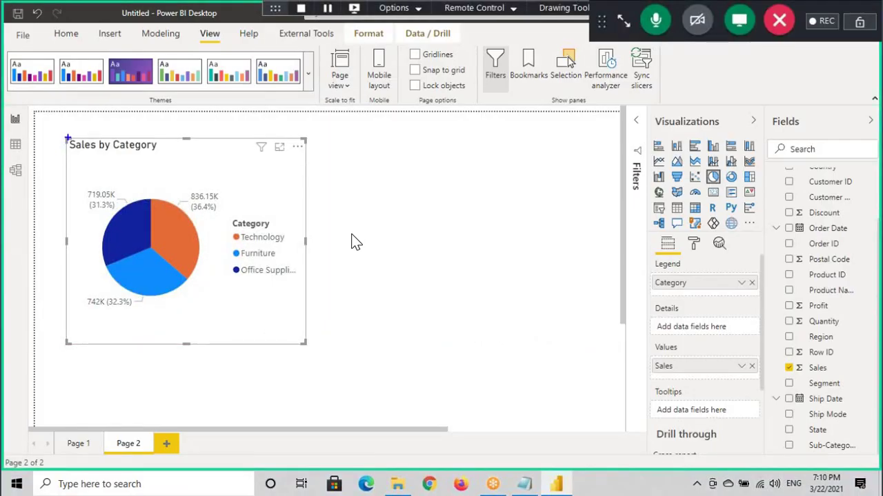
Outline the pie chart and its Values field on screen, and add Profit to the values below Sales.
mouse_move(68, 138)
mouse_down()
mouse_move(234, 312)
mouse_move(308, 347)
mouse_up()
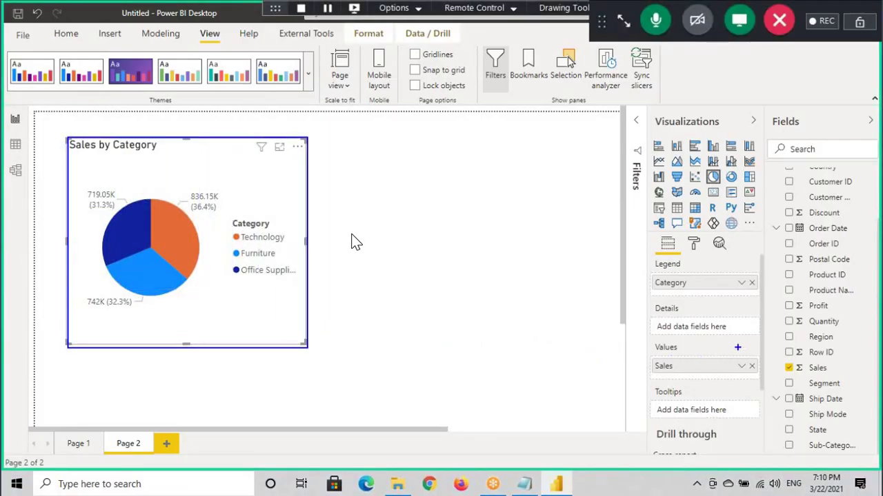
drag(737, 347, 654, 343)
drag(651, 375, 764, 371)
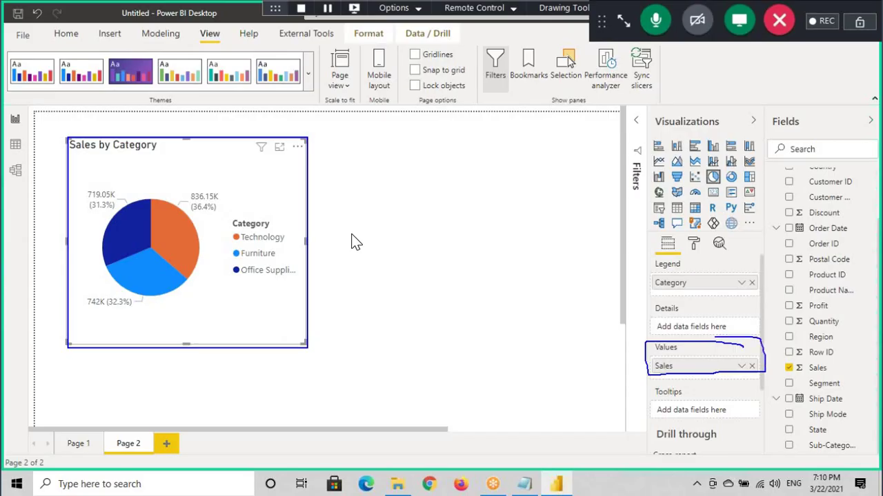
mouse_move(628, 389)
mouse_down()
mouse_move(667, 366)
mouse_move(682, 378)
mouse_up()
mouse_move(819, 305)
mouse_down()
mouse_move(698, 355)
mouse_move(696, 379)
mouse_up()
Circle the Technology category's Sales and Profit labels on the pie chart and clear the annotations.
key(ctrl+2)
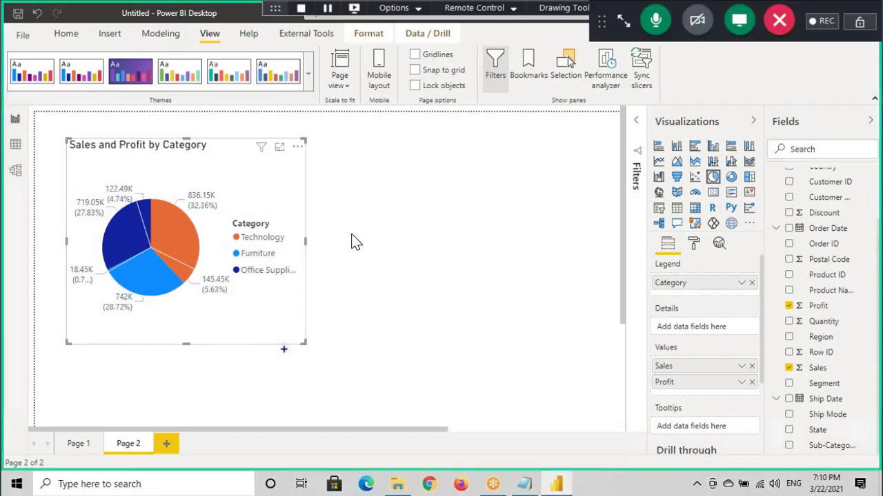
drag(181, 213, 224, 213)
drag(202, 183, 184, 211)
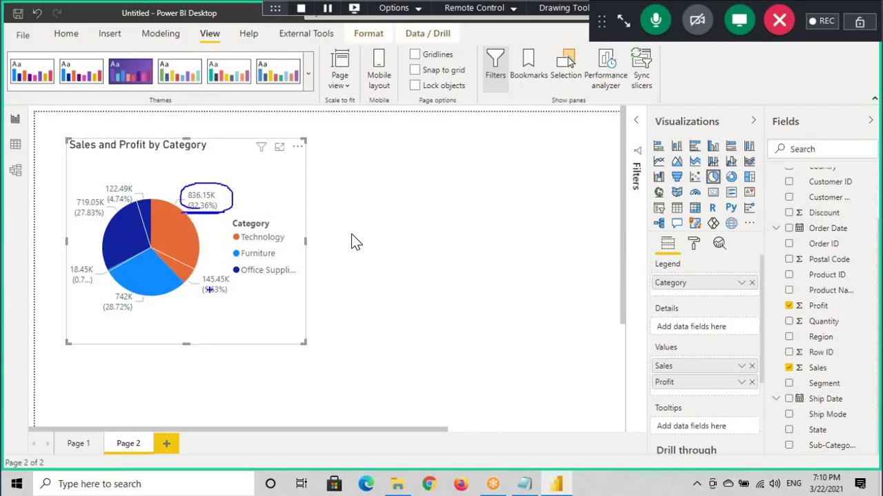
drag(227, 276, 197, 275)
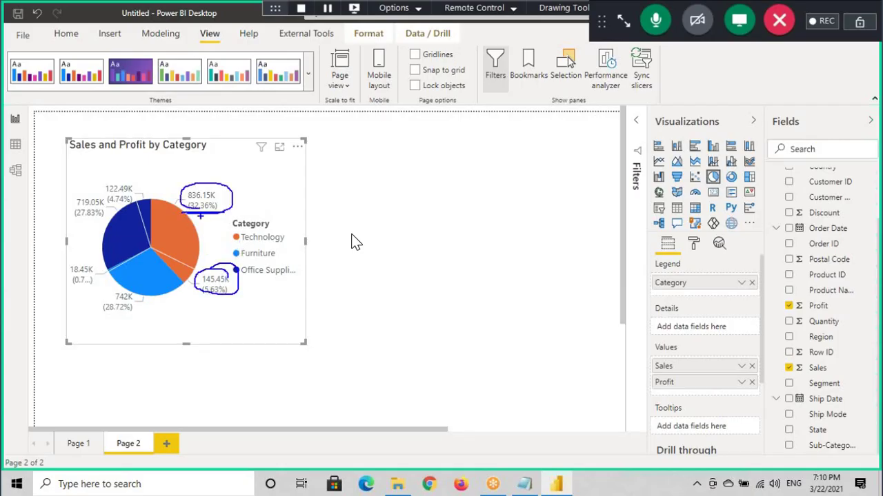
key(Escape)
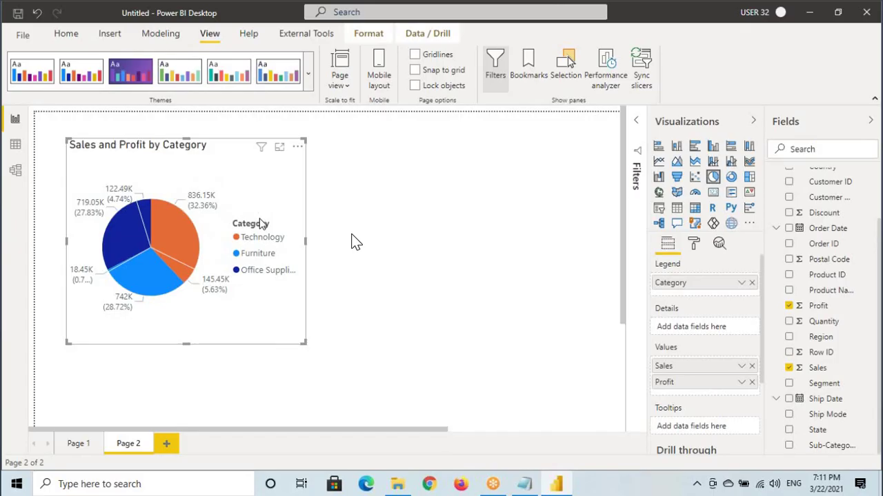
Outline the Category legend field, the Sales and Profit values and the chart's legend area, and clear the annotations.
drag(646, 275, 714, 301)
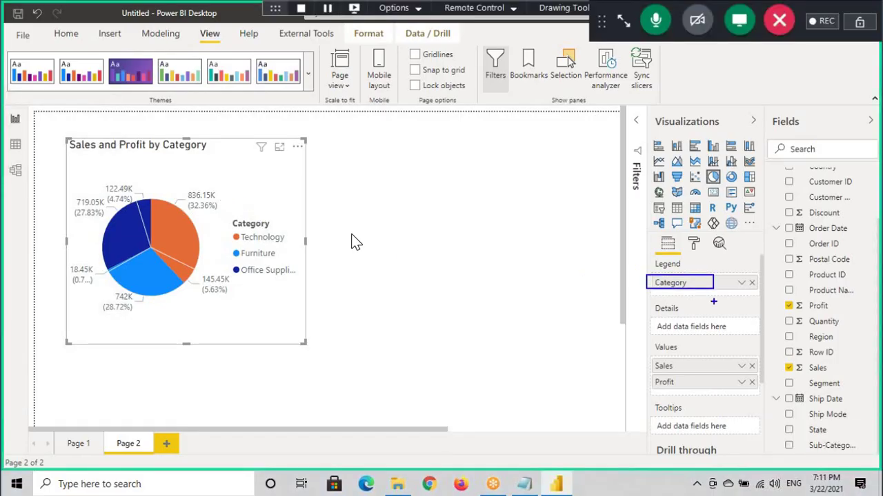
drag(646, 356, 767, 399)
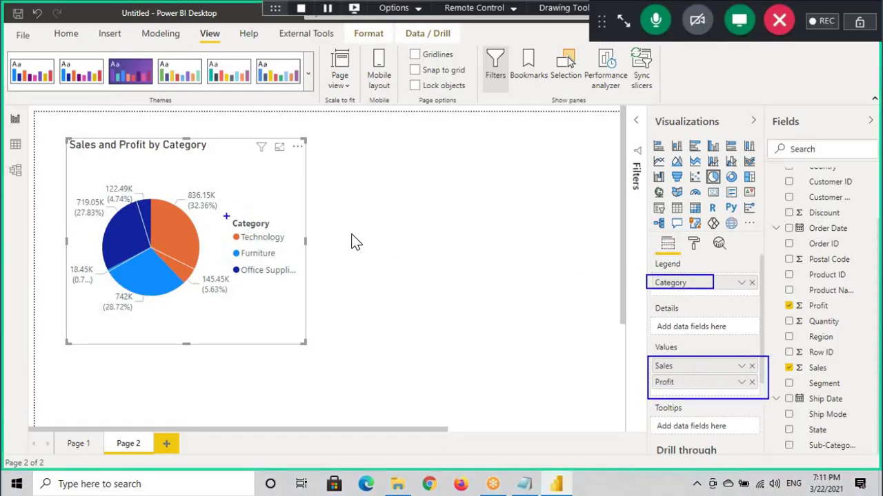
mouse_move(226, 216)
mouse_down()
mouse_move(258, 265)
mouse_move(307, 300)
mouse_up()
mouse_move(220, 141)
mouse_down()
mouse_move(273, 276)
mouse_move(311, 338)
mouse_up()
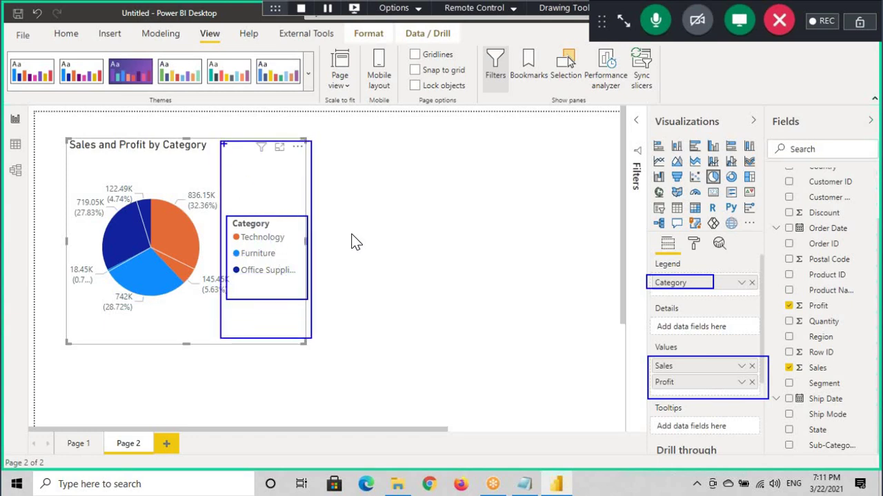
drag(223, 143, 310, 344)
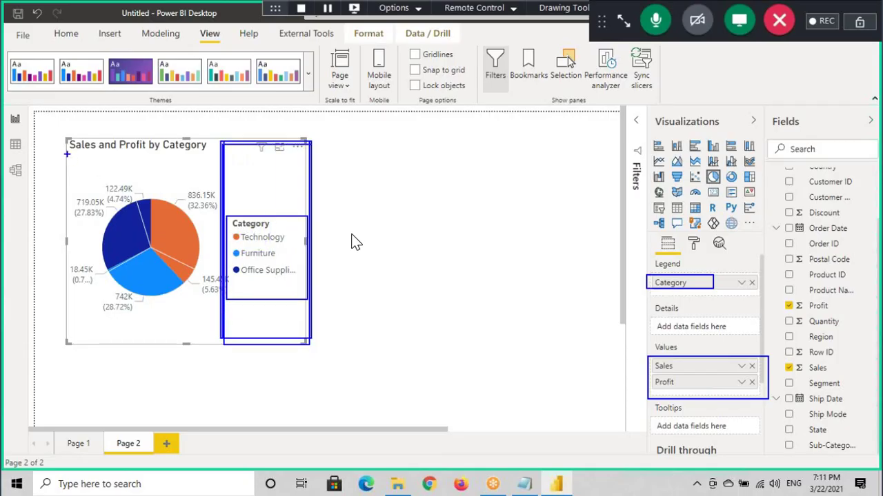
mouse_move(67, 153)
mouse_down()
mouse_move(305, 170)
mouse_move(347, 131)
mouse_up()
key(Escape)
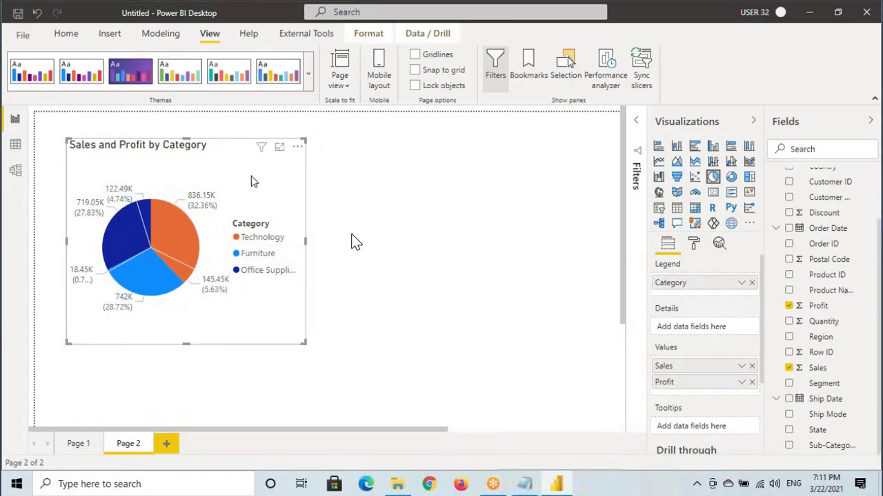
Set the Sales and Profit pie chart's legend position to Top Center.
click(692, 245)
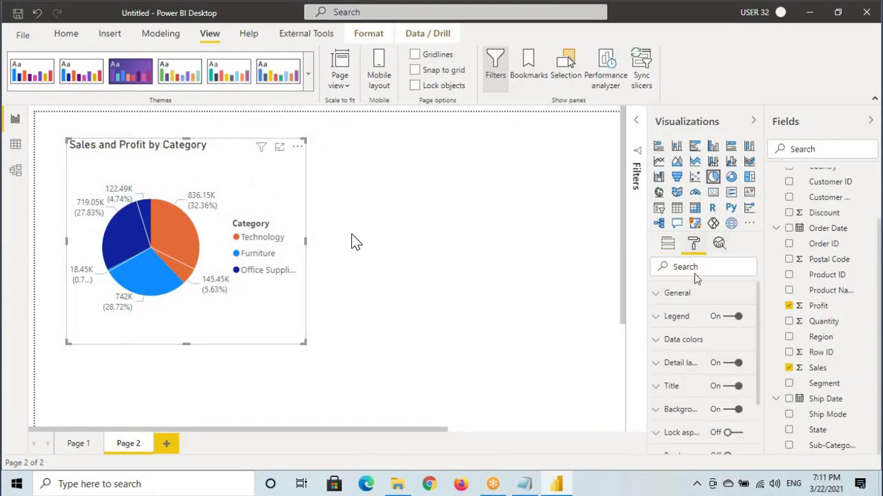
click(679, 317)
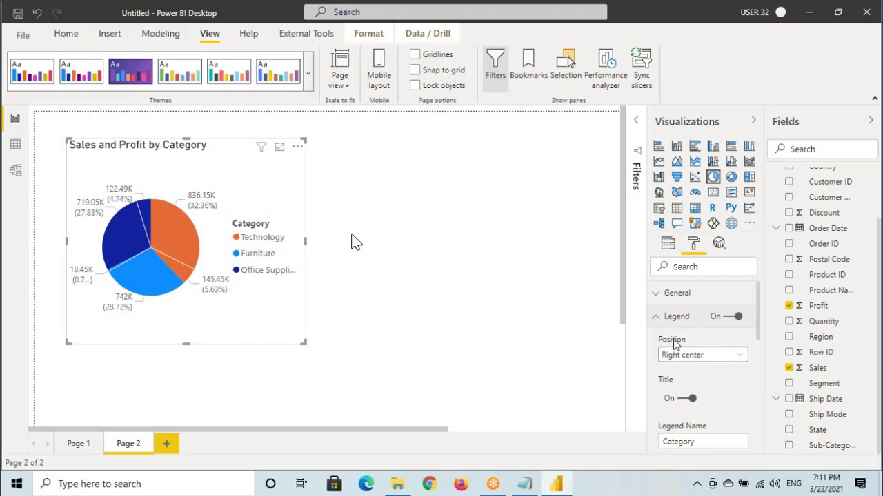
click(670, 355)
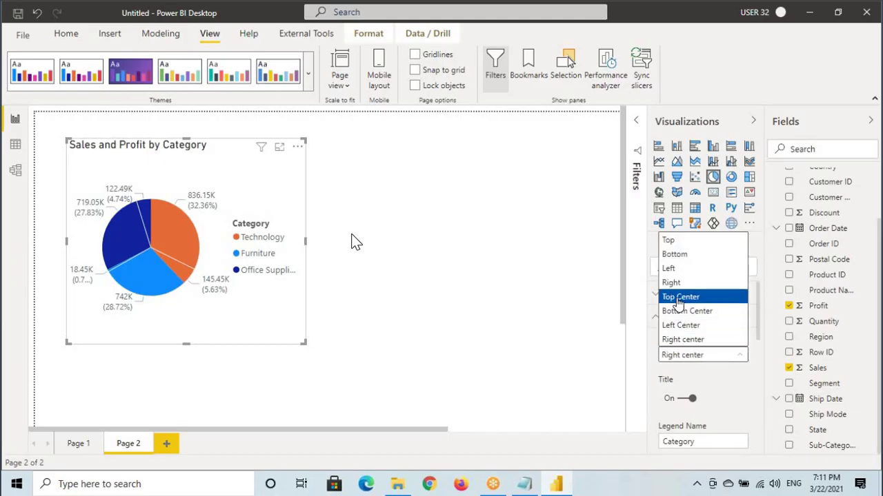
click(679, 297)
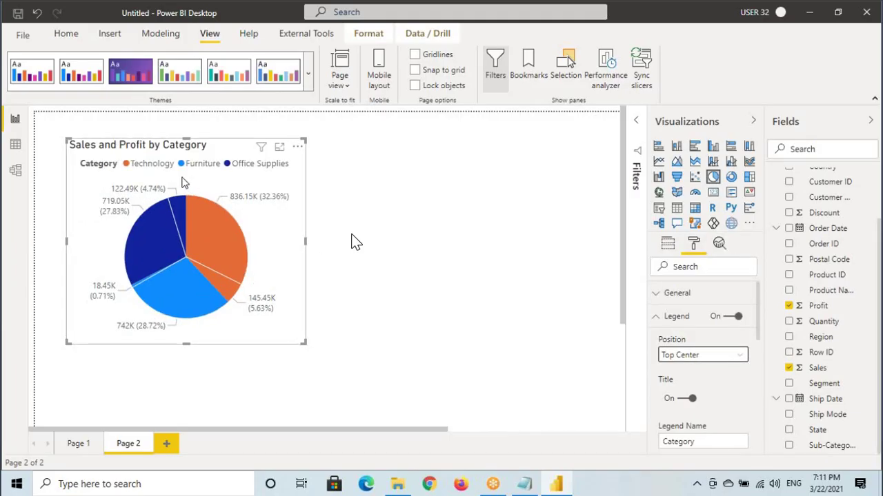
Outline the chart's legend and mark the Technology slices with handwritten Sales and Profit notes, circling the Sales note.
drag(73, 158, 302, 172)
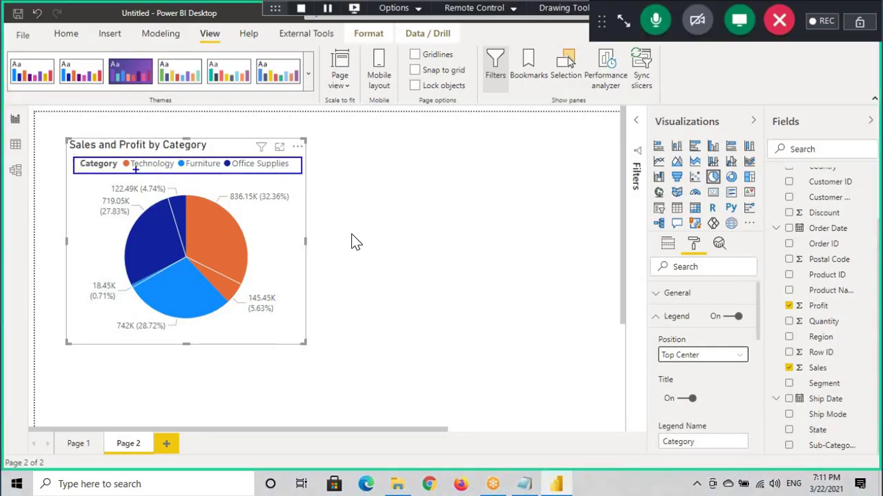
drag(205, 229, 252, 216)
drag(227, 291, 283, 297)
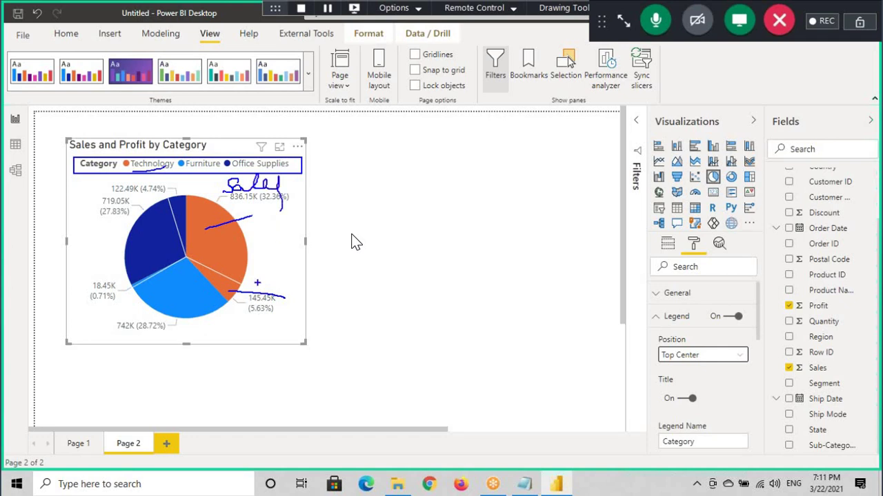
mouse_move(287, 268)
mouse_down()
mouse_move(300, 272)
mouse_move(299, 296)
mouse_up()
mouse_move(294, 197)
mouse_down()
mouse_move(231, 169)
mouse_move(307, 202)
mouse_move(285, 180)
mouse_move(264, 207)
mouse_move(276, 168)
mouse_up()
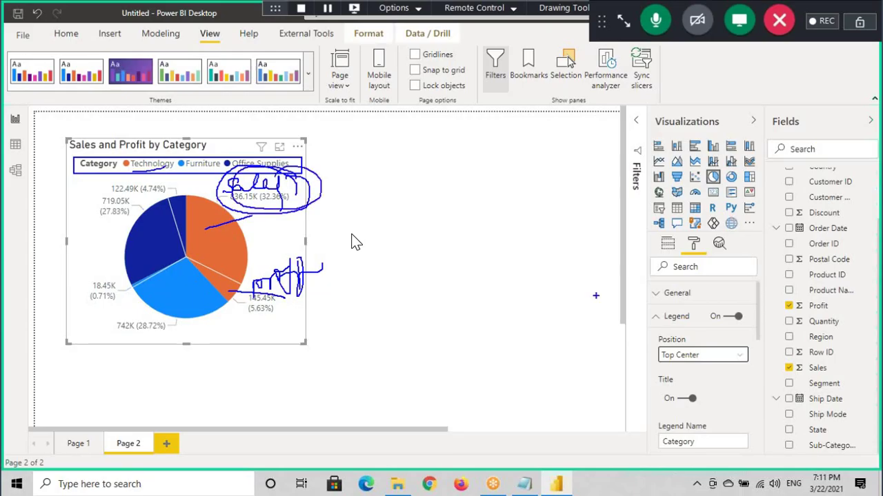
Set the detail label style of the Sales and Profit pie chart to "Category, data value".
click(678, 316)
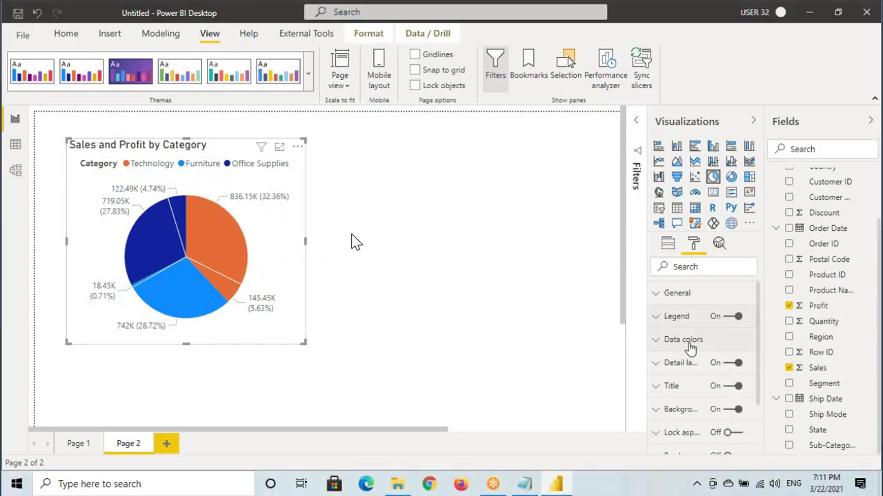
click(682, 363)
scroll(682, 362, down, 2)
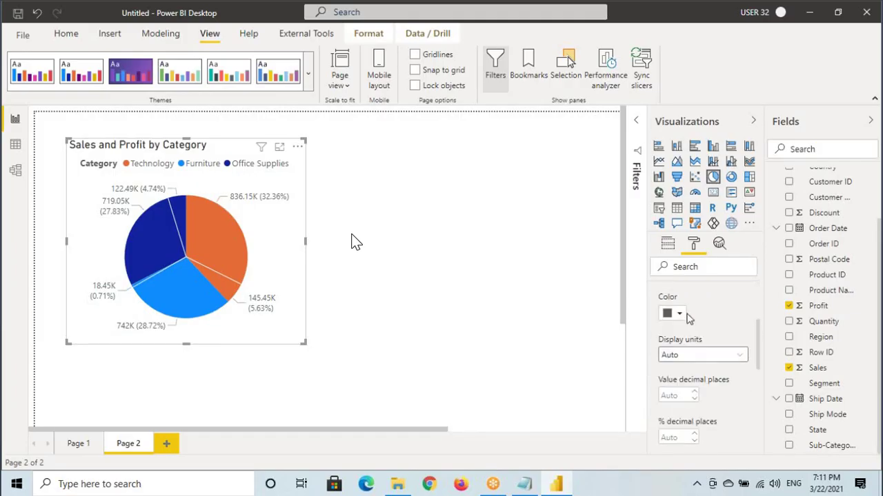
click(691, 338)
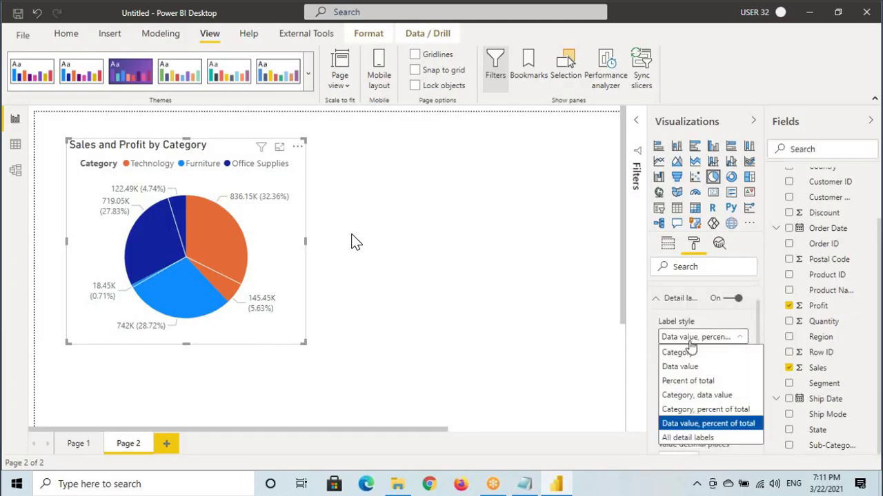
click(701, 395)
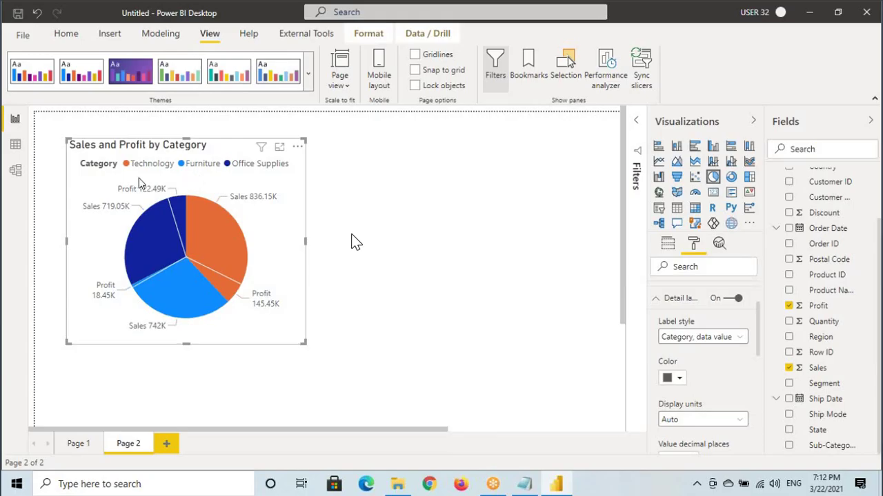
Underline the Technology and Office Supplies legend entries with their Sales and Profit labels, and clear the annotations.
drag(122, 174, 183, 175)
drag(240, 209, 293, 211)
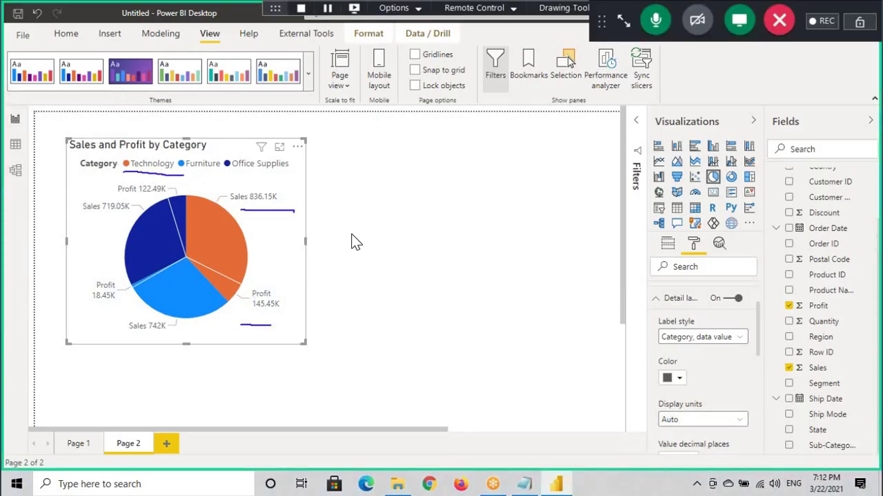
drag(271, 325, 311, 325)
drag(228, 172, 298, 172)
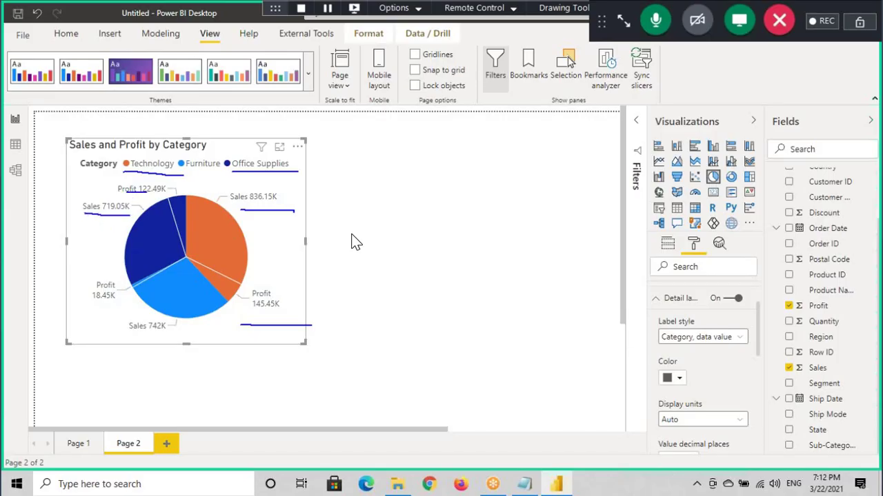
key(Escape)
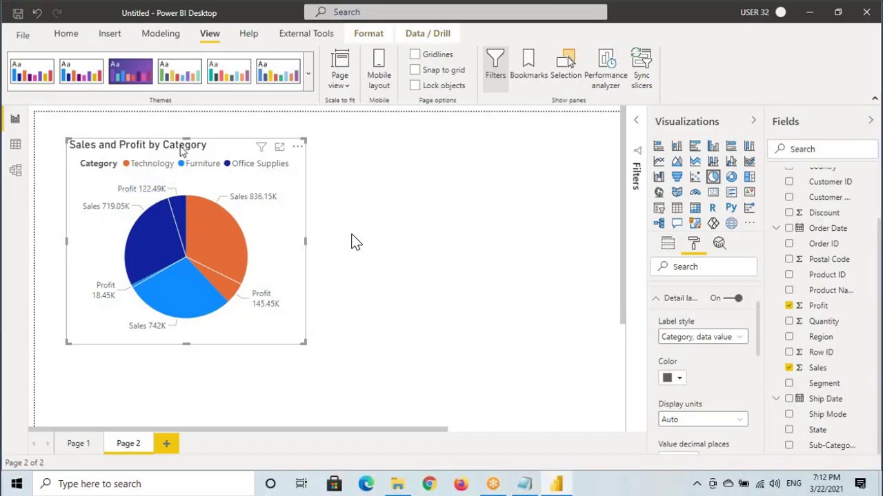
Switch to the Notepad notes and duplicate the line "Category wise Sales & Profit" directly below itself.
click(668, 243)
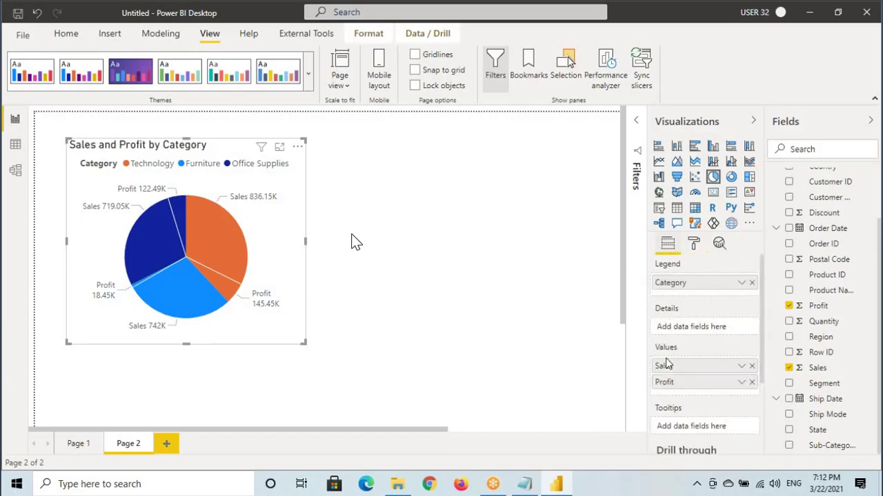
click(524, 484)
drag(4, 298, 237, 298)
key(ctrl+c)
click(249, 300)
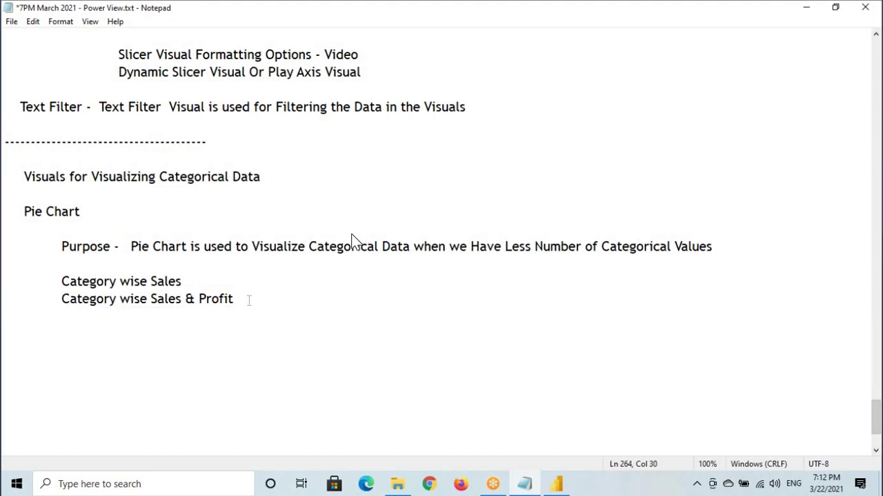
key(Return)
key(ctrl+v)
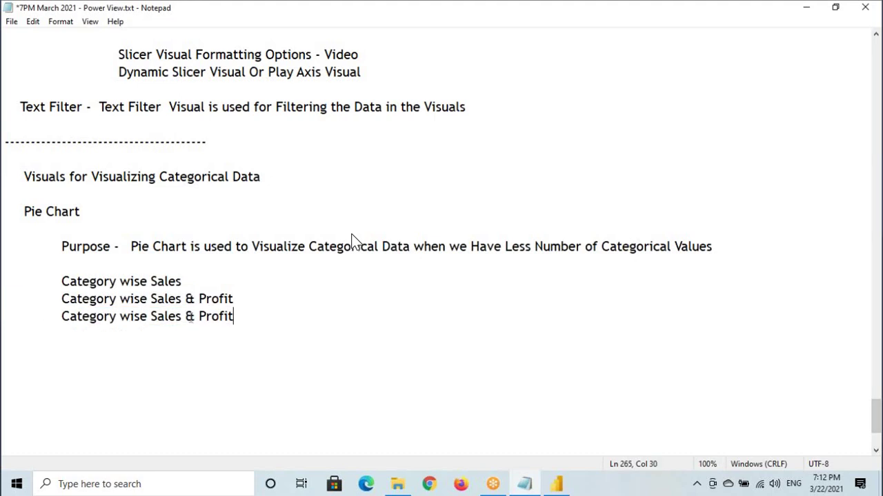
Edit the copied line to read "Category wise Sales, Profit & Quantity" and highlight it.
key(BackSpace)
key(BackSpace)
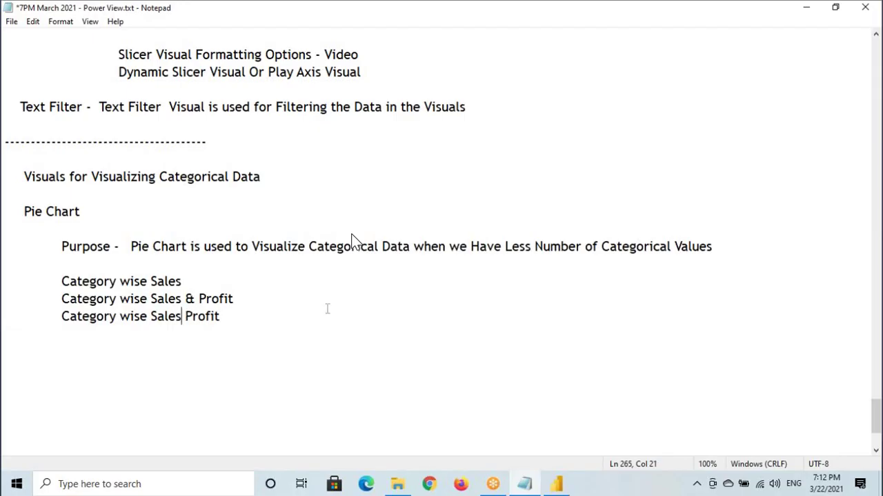
text(, Profit &)
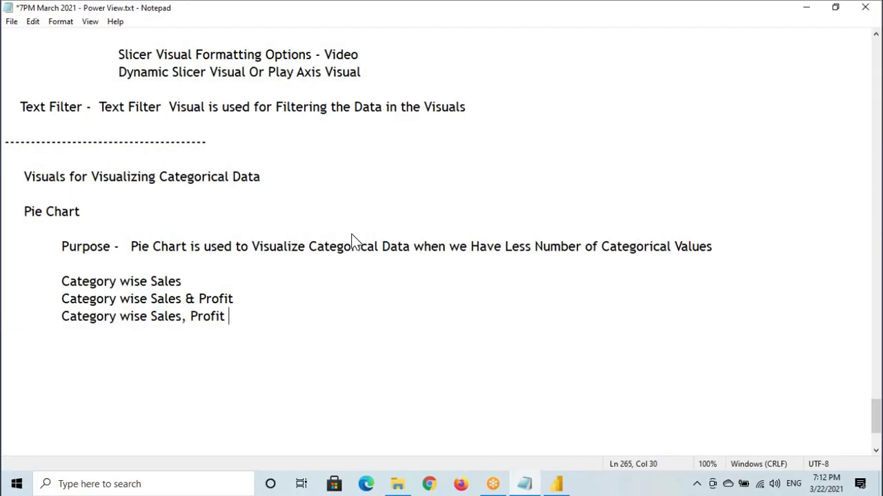
text( Quantity)
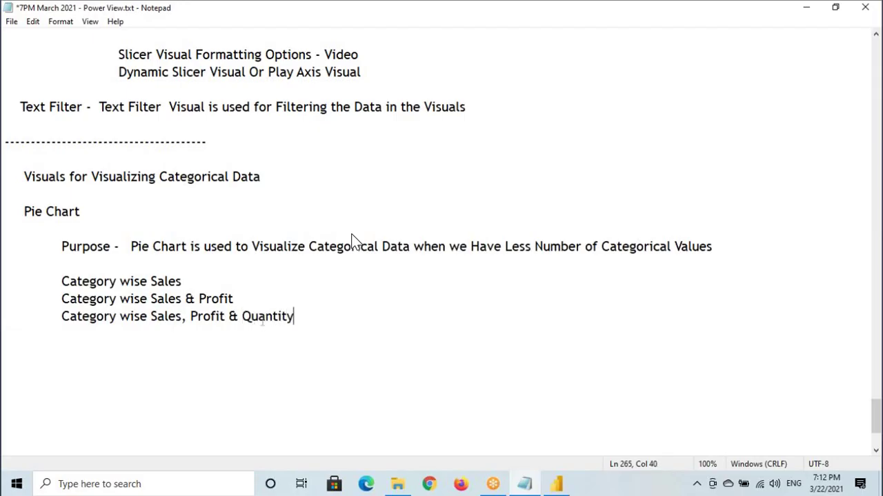
drag(295, 316, 242, 316)
click(152, 315)
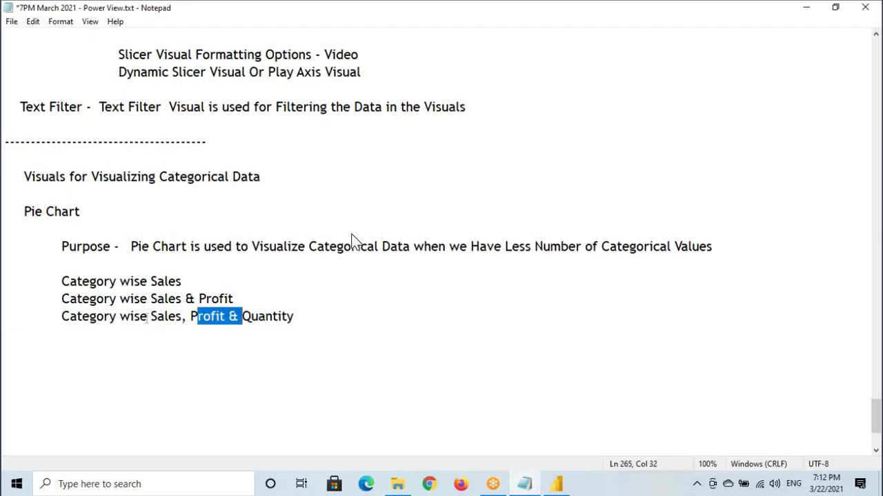
drag(58, 317, 294, 317)
Return to Power BI and add a new pie chart beside the Sales and Profit by Category chart.
click(556, 484)
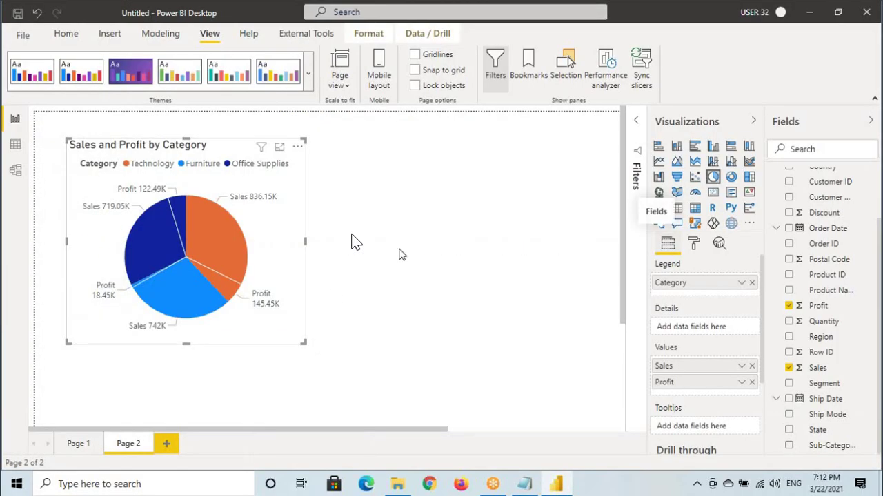
click(462, 192)
click(713, 178)
drag(204, 357, 450, 245)
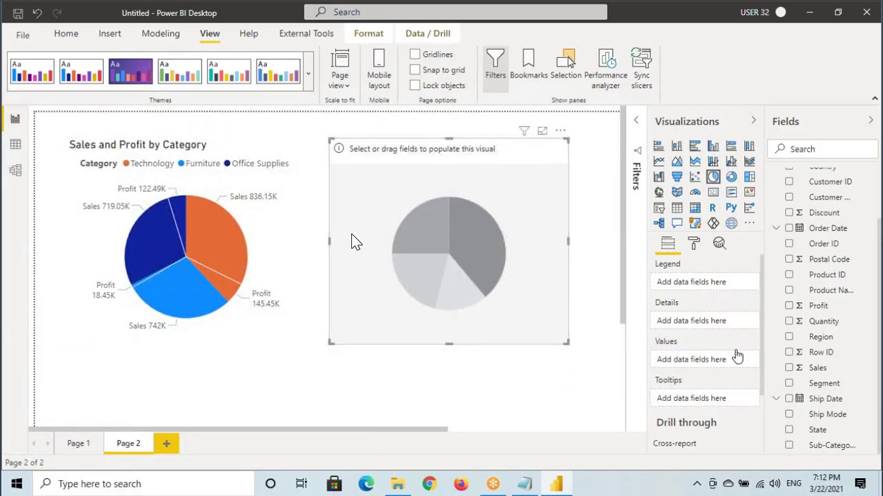
Assign Category to the new pie chart's legend and Sales, Profit and Quantity to its values.
scroll(844, 361, up, 2)
drag(824, 196, 715, 281)
scroll(848, 331, down, 2)
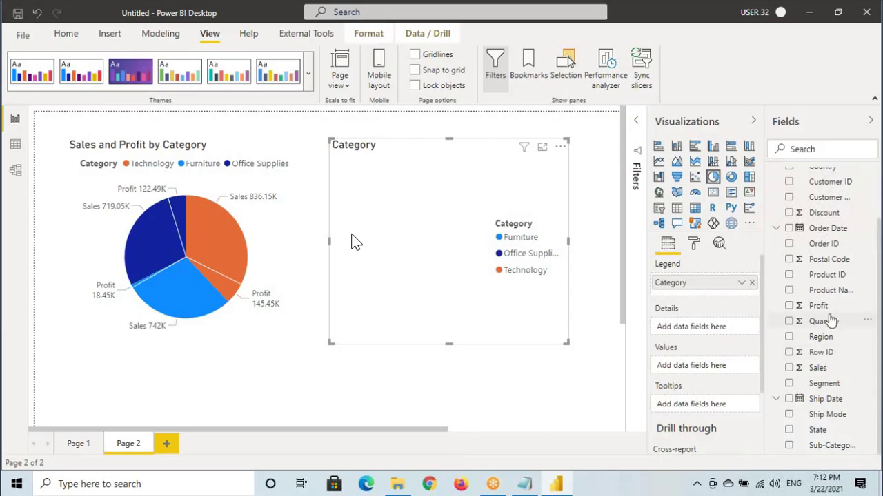
mouse_move(830, 322)
mouse_down()
mouse_move(706, 365)
mouse_move(828, 324)
mouse_up()
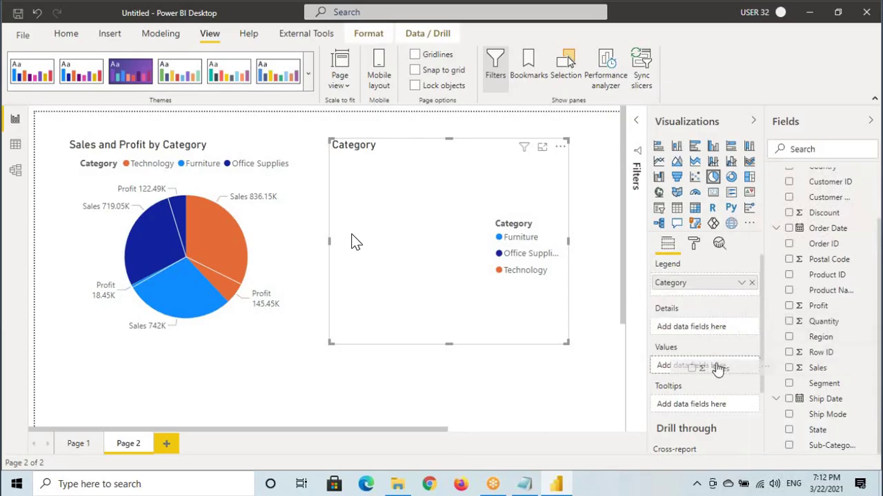
drag(732, 365, 730, 365)
drag(827, 305, 697, 375)
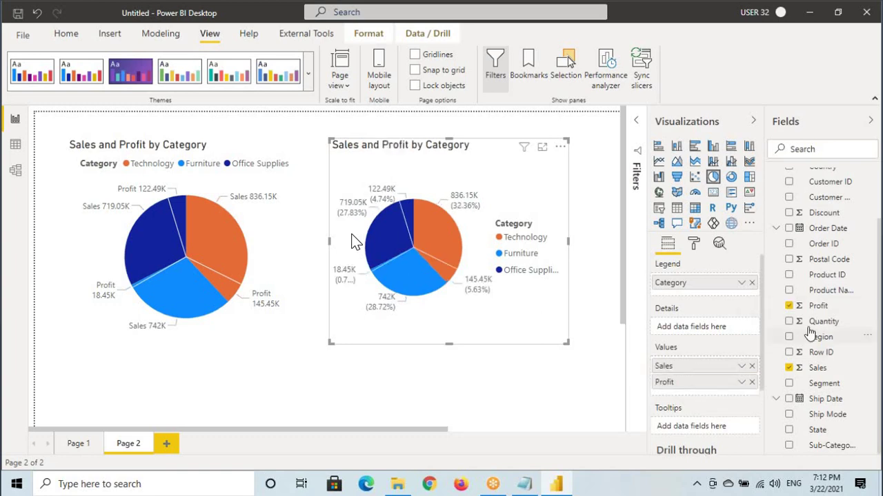
drag(813, 323, 689, 387)
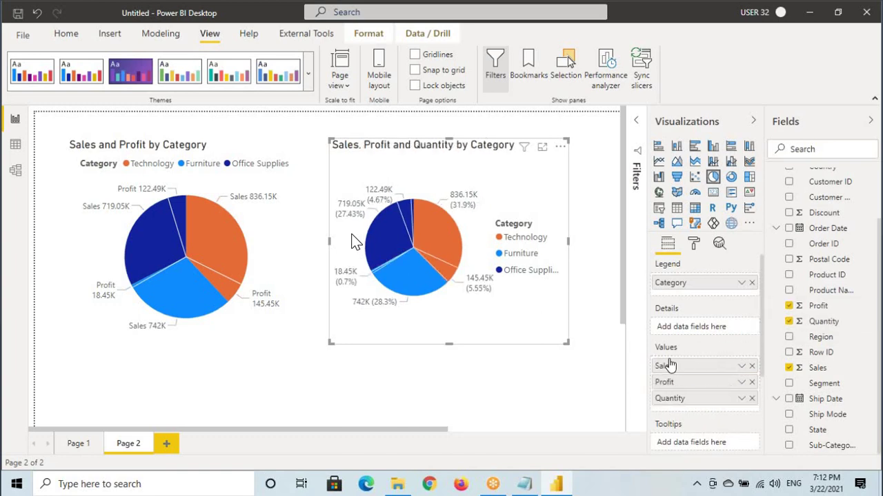
Outline the Sales, Profit and Quantity values, circle the Category legend field, and clear the annotations.
drag(638, 335, 759, 411)
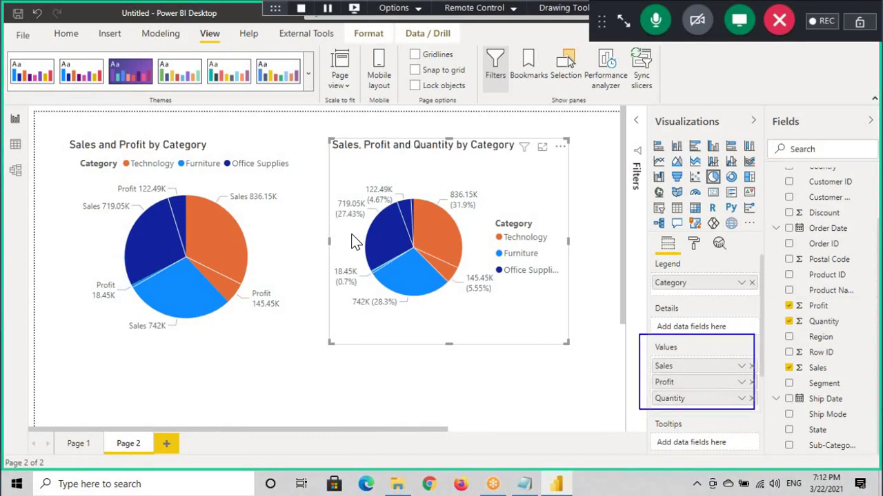
drag(683, 295, 641, 284)
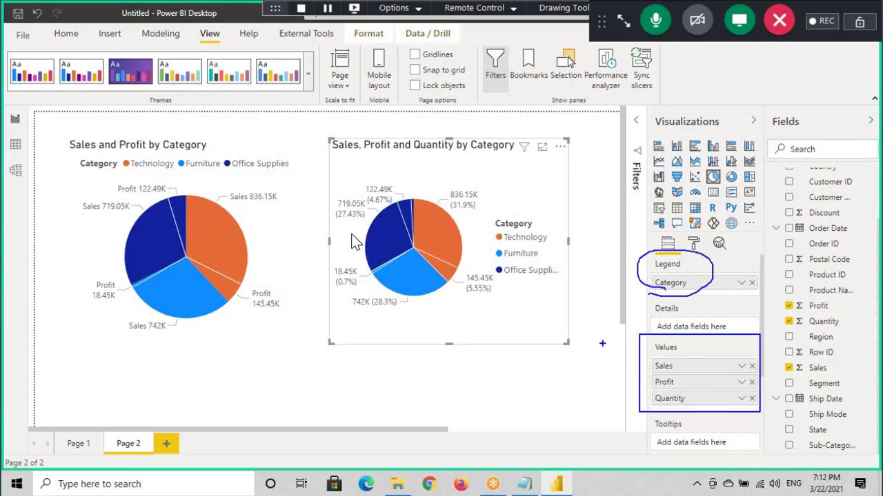
drag(602, 343, 653, 362)
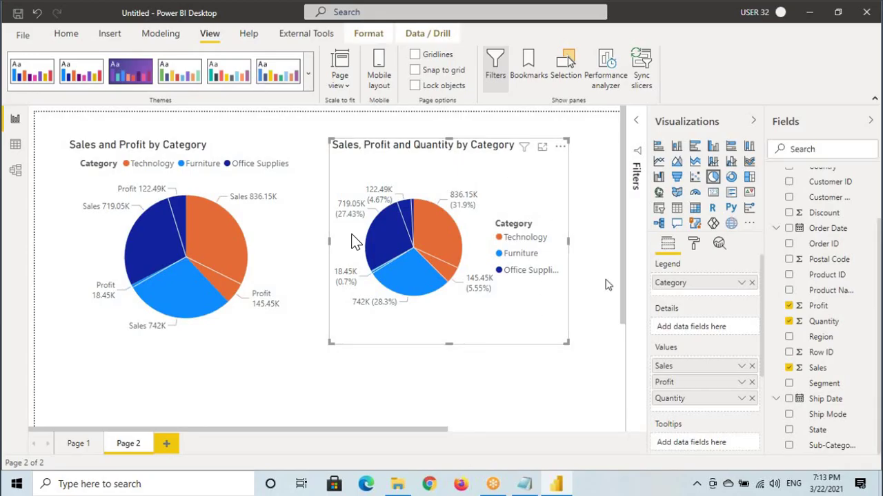
Set the legend position of the Sales, Profit and Quantity pie chart to Top Center.
click(693, 243)
click(679, 317)
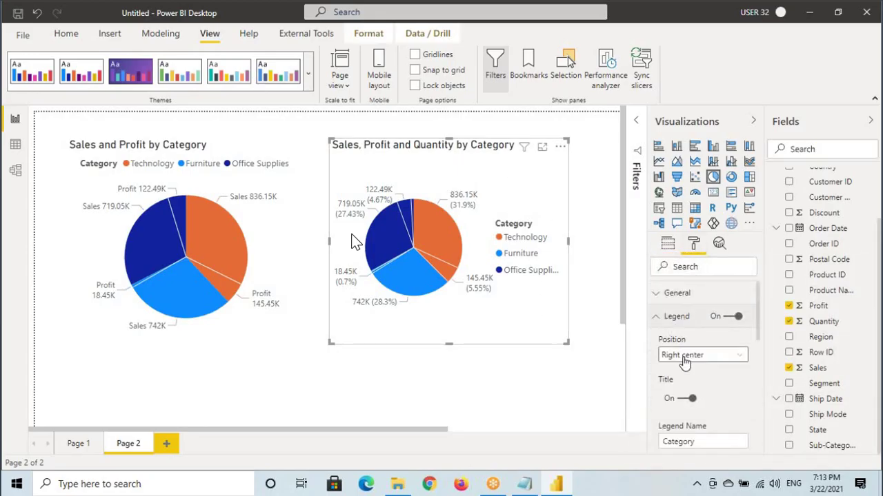
click(689, 357)
click(681, 297)
click(677, 316)
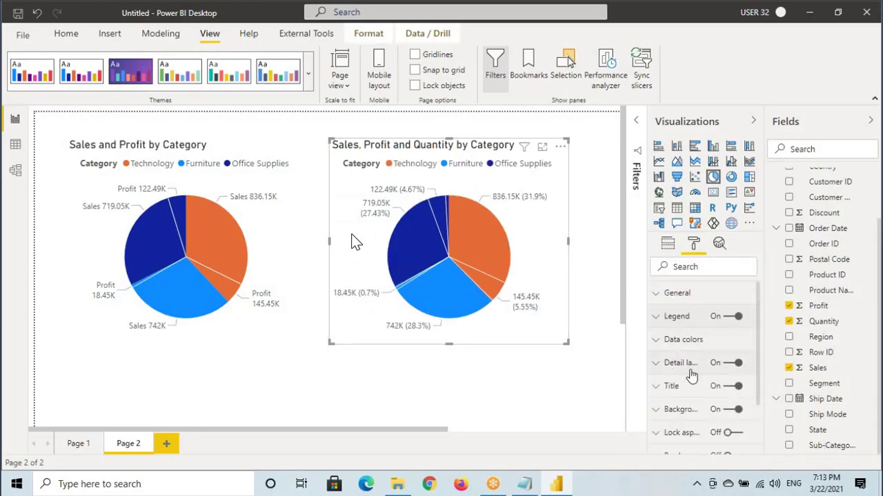
Open the label style choices in the detail label settings of the Sales, Profit and Quantity pie chart.
click(680, 363)
click(696, 401)
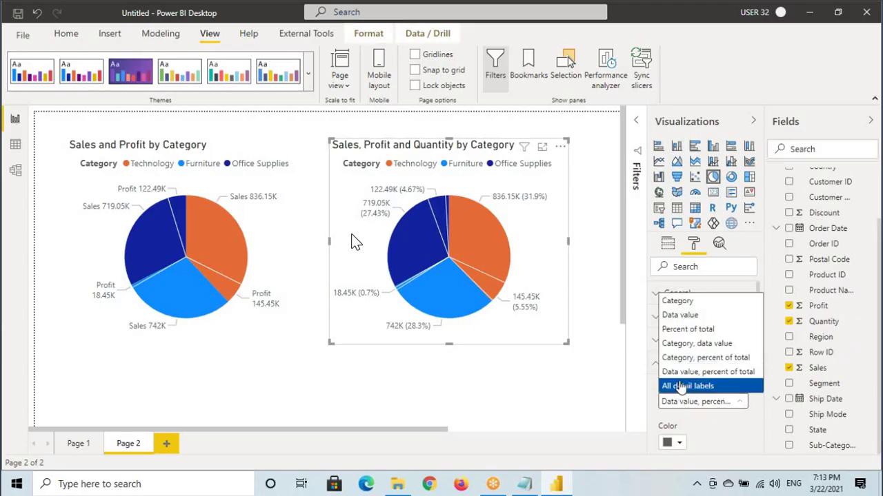
Set the Sales, Profit and Quantity pie chart's detail label style to Category, data value and enlarge the chart.
click(697, 343)
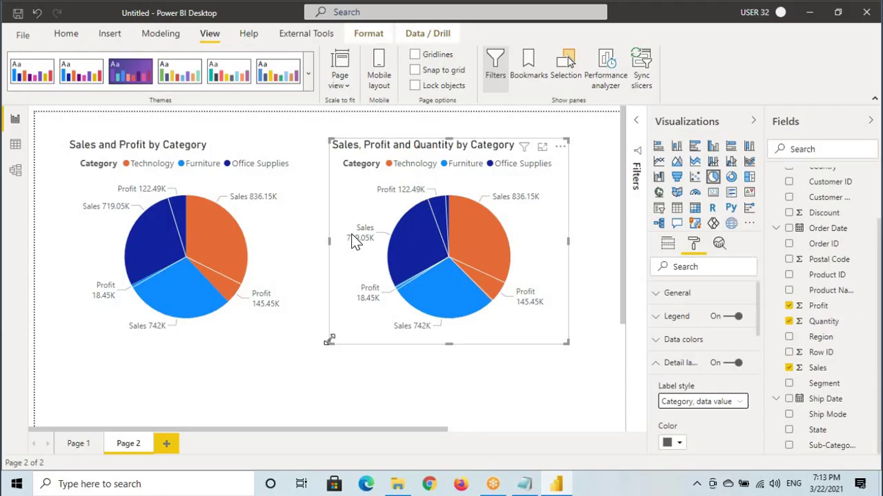
drag(329, 343, 313, 379)
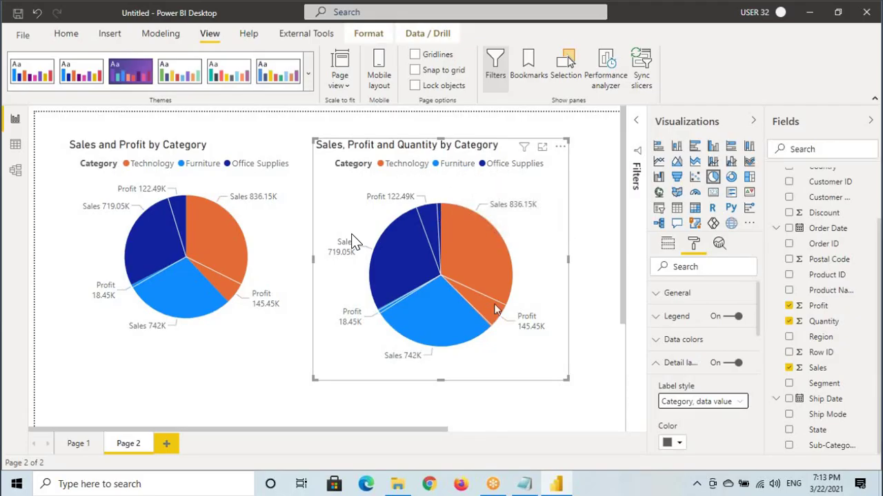
Compare the pie chart's field assignments with the "Category wise Sales, Profit & Quantity" line in the Notepad notes.
click(668, 242)
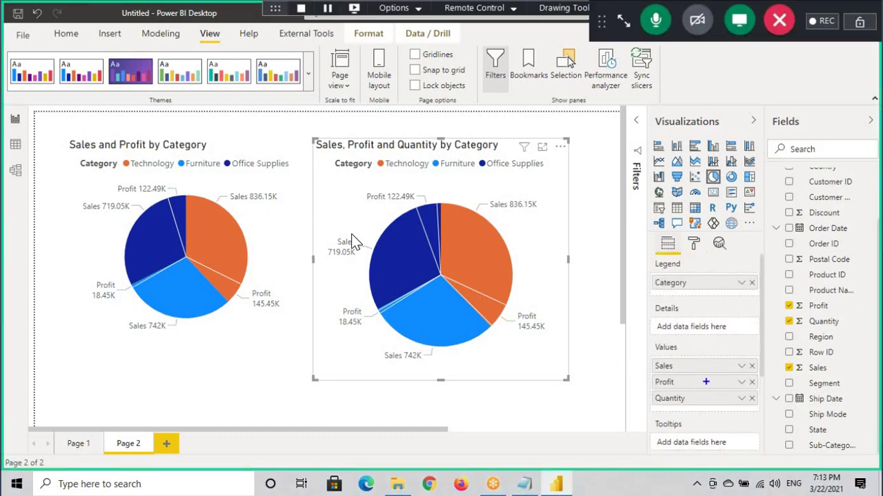
key(alt+Tab)
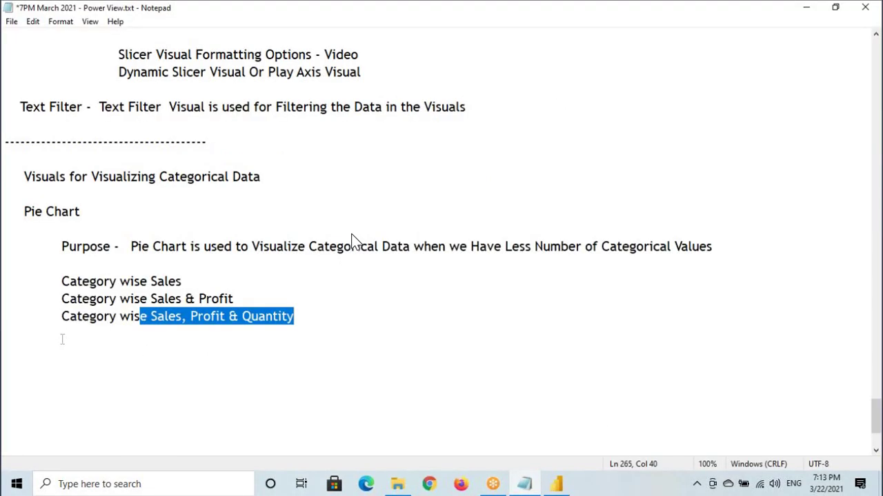
drag(61, 317, 295, 318)
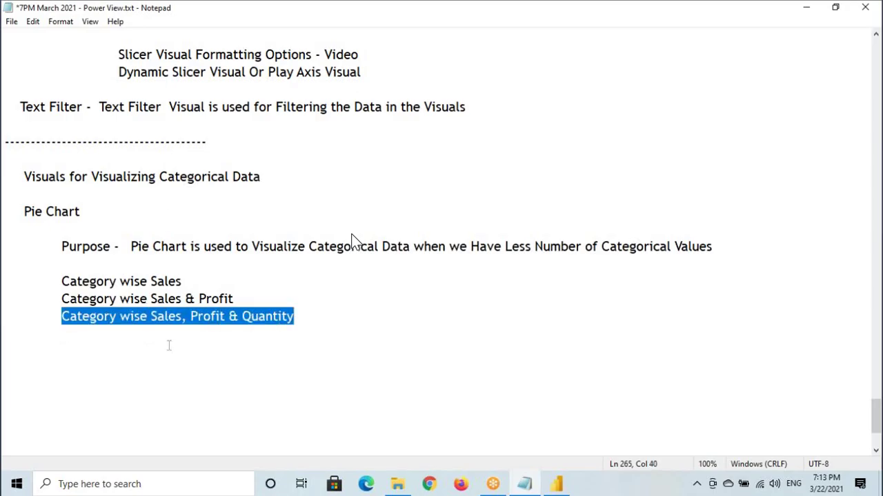
click(556, 484)
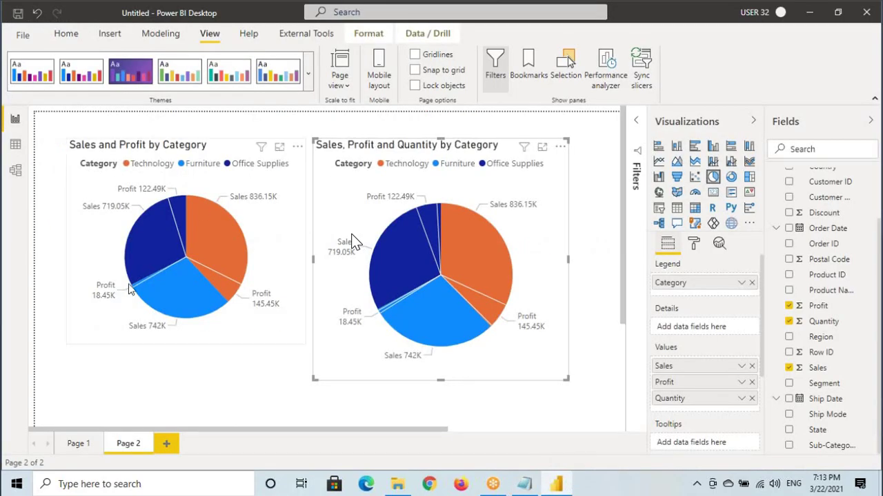
Review which fields feed the legend and values of the Sales by Category pie chart on Page 1.
click(79, 444)
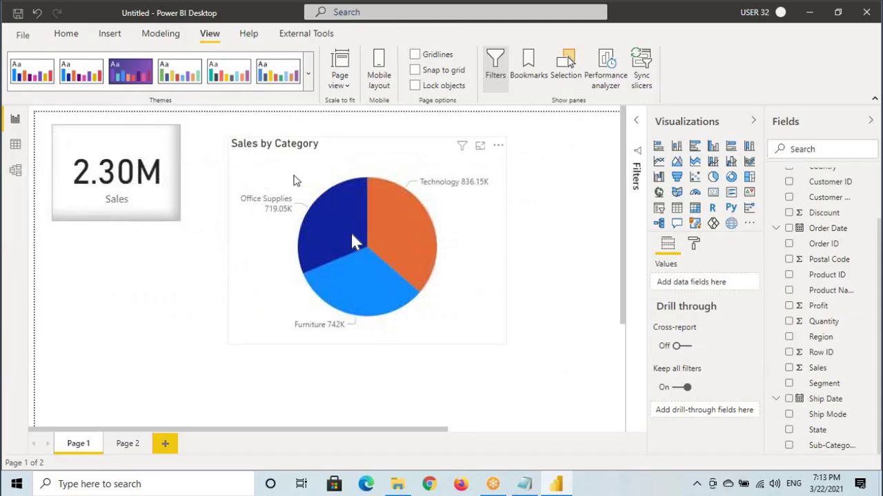
key(ctrl+2)
mouse_move(231, 143)
mouse_down()
mouse_move(428, 315)
mouse_move(511, 346)
mouse_up()
mouse_move(704, 279)
mouse_down()
mouse_move(643, 278)
mouse_move(692, 290)
mouse_up()
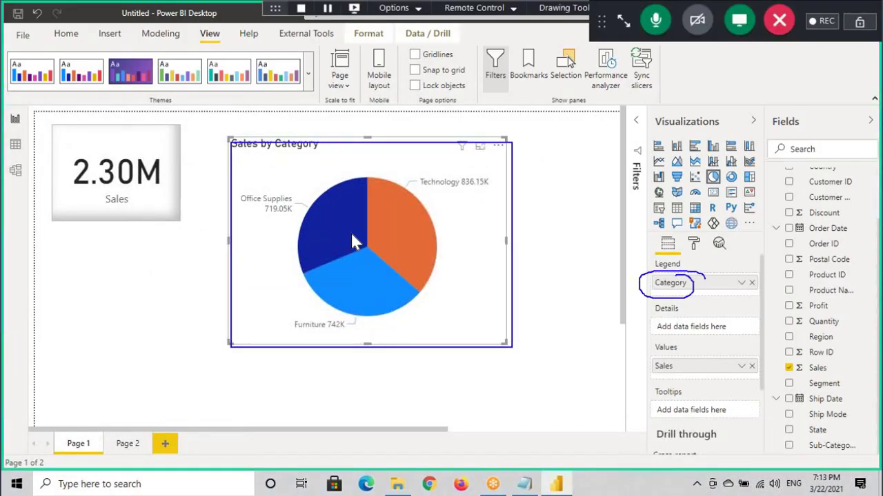
drag(686, 358, 679, 377)
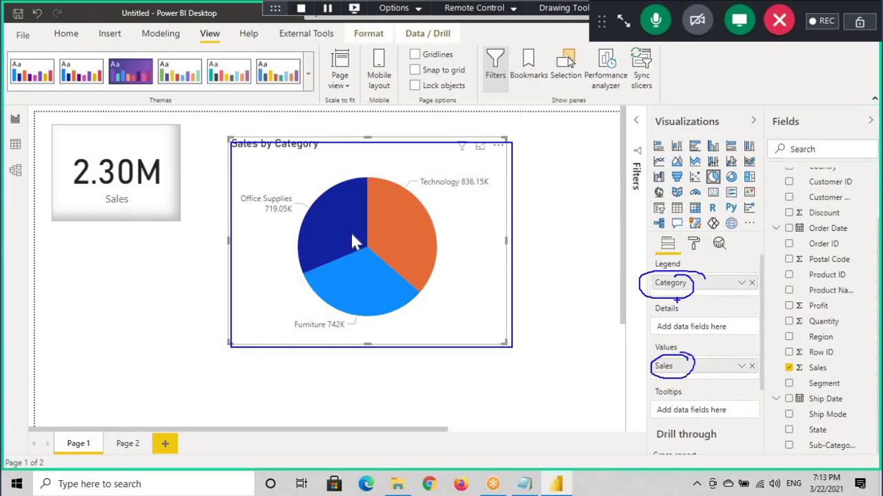
mouse_move(777, 337)
mouse_down()
mouse_move(703, 277)
mouse_move(687, 299)
mouse_up()
drag(713, 374, 761, 402)
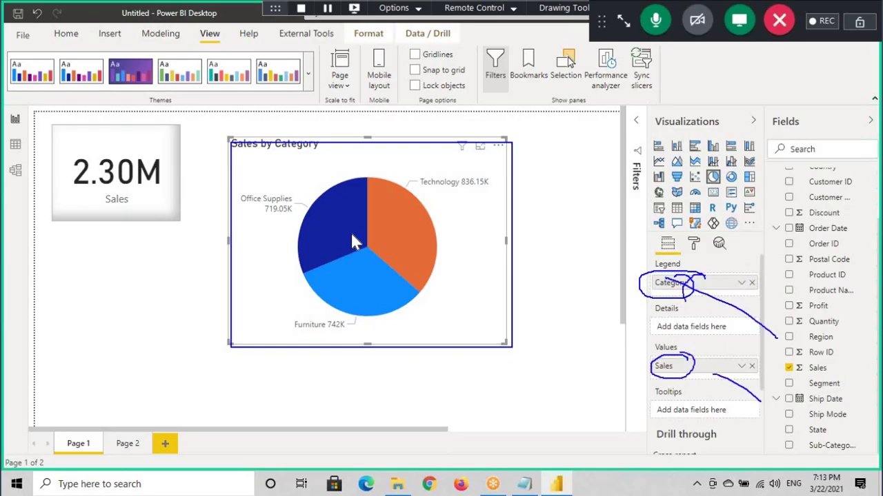
key(Escape)
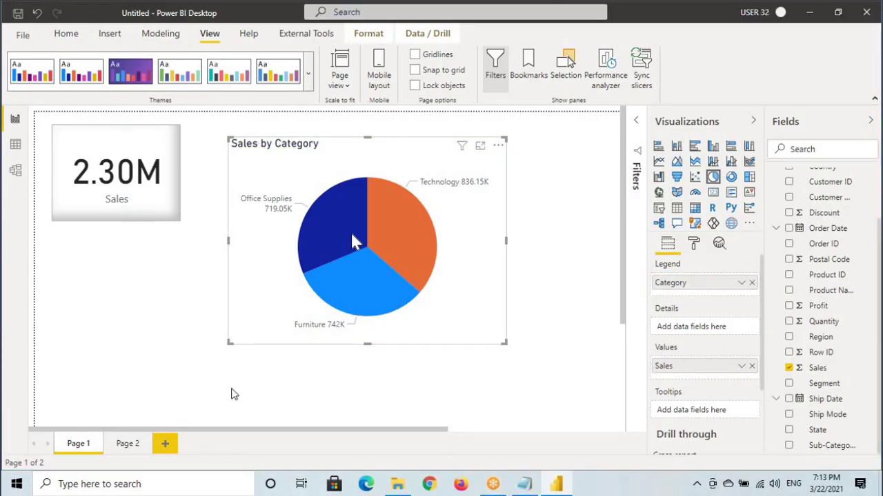
In the Notepad notes, add the line "Category, Region wise Sales" below the Sales, Profit & Quantity line.
click(524, 484)
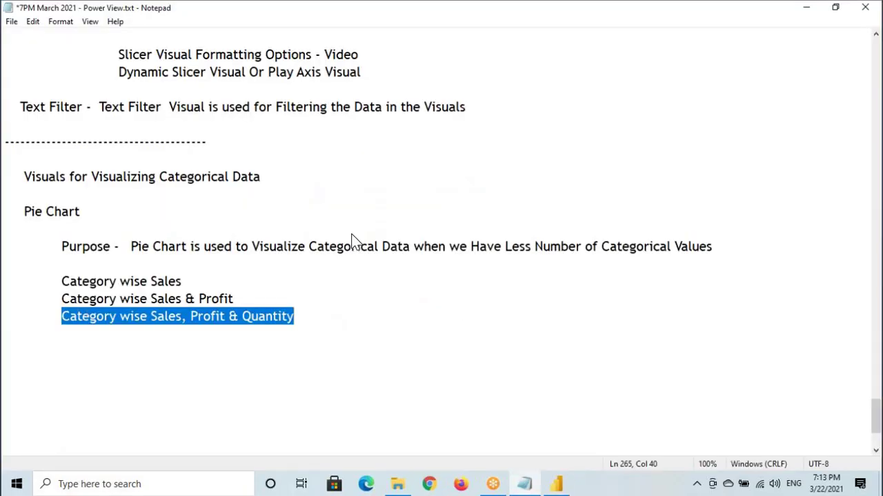
drag(76, 316, 98, 316)
click(299, 316)
key(Return)
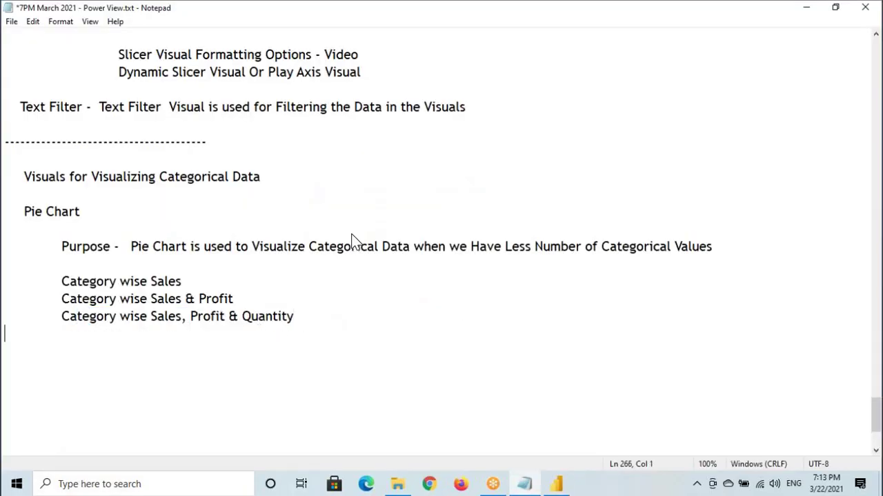
drag(61, 282, 192, 281)
key(ctrl+c)
click(73, 331)
key(ctrl+v)
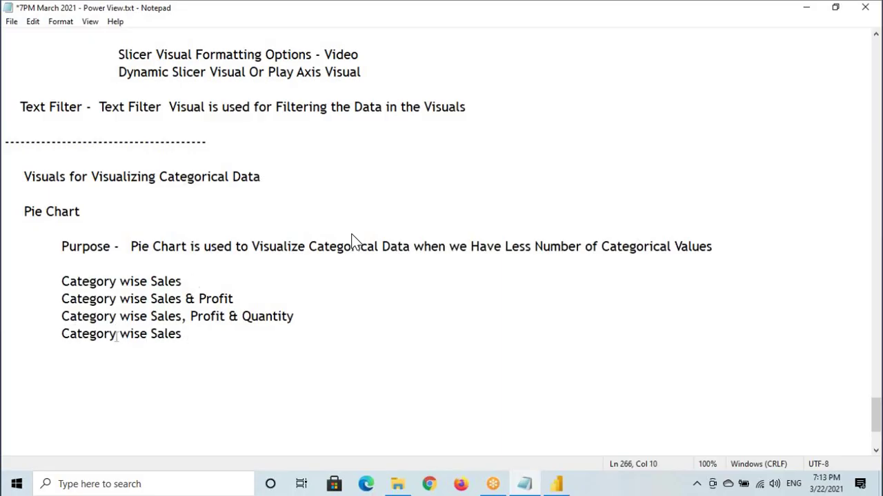
text(, Region)
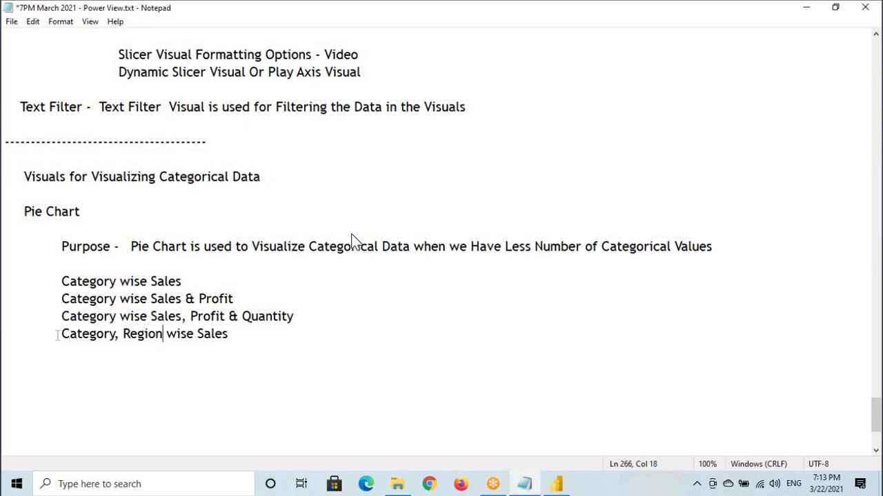
drag(57, 336, 162, 338)
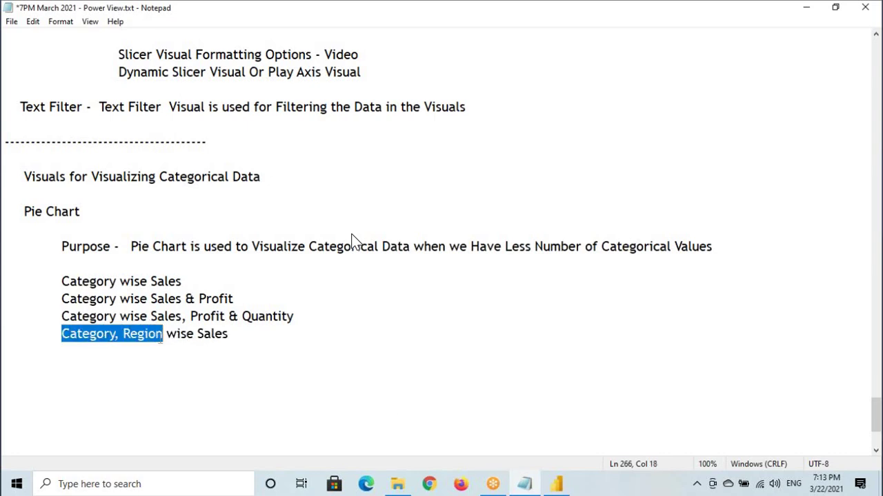
double_click(200, 335)
drag(89, 335, 163, 336)
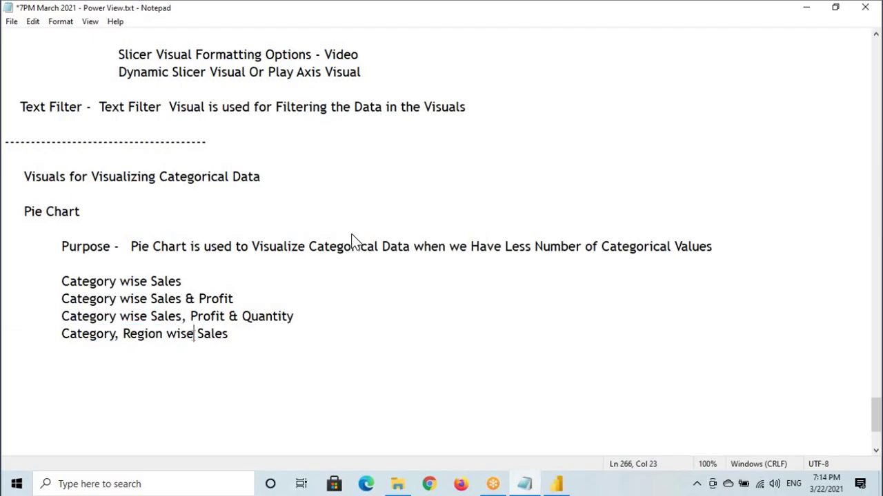
double_click(199, 335)
Switch back to Power BI Desktop, add a new report page after Page 2 and show it at actual size.
click(556, 484)
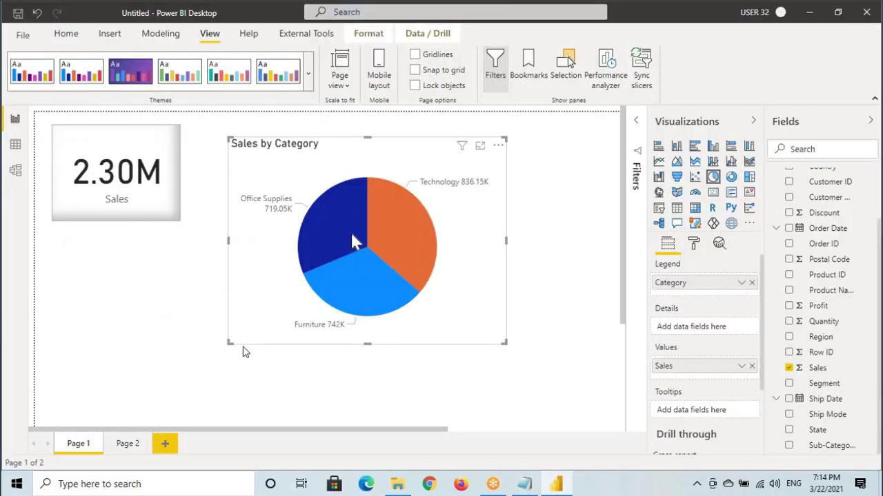
click(131, 447)
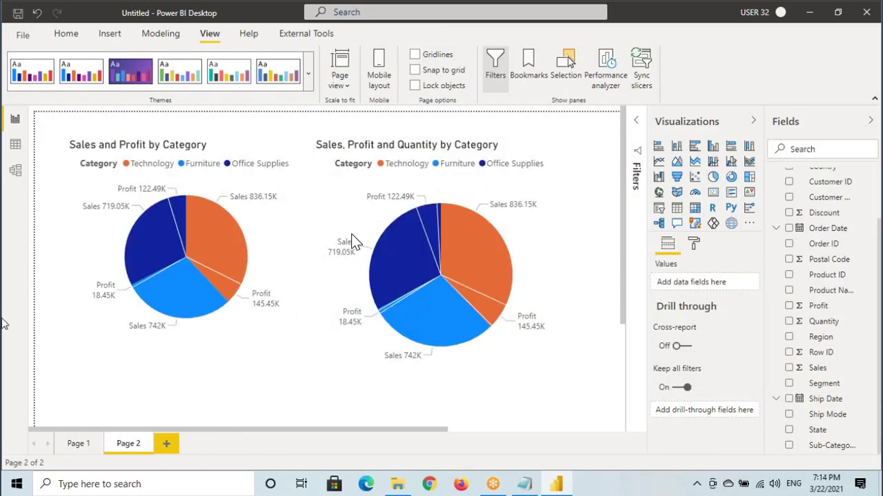
click(166, 443)
click(339, 77)
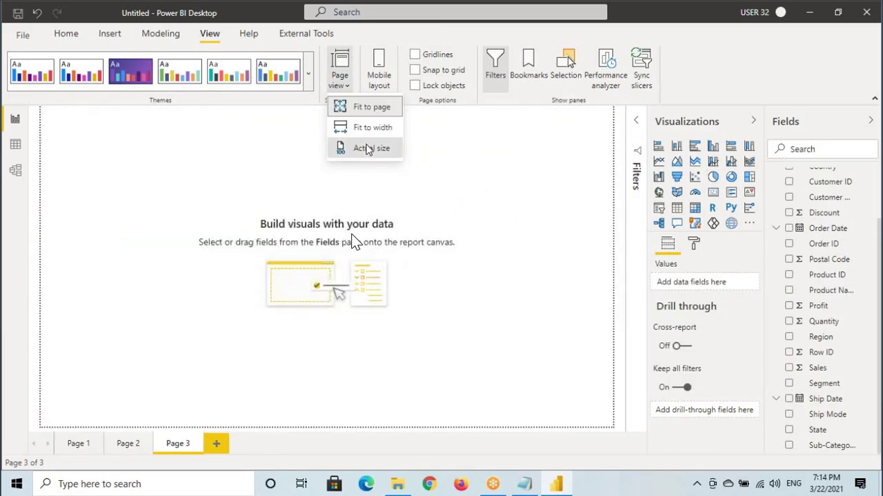
click(368, 150)
Insert a pie chart on the new page, move it slightly inward and enlarge it.
click(712, 176)
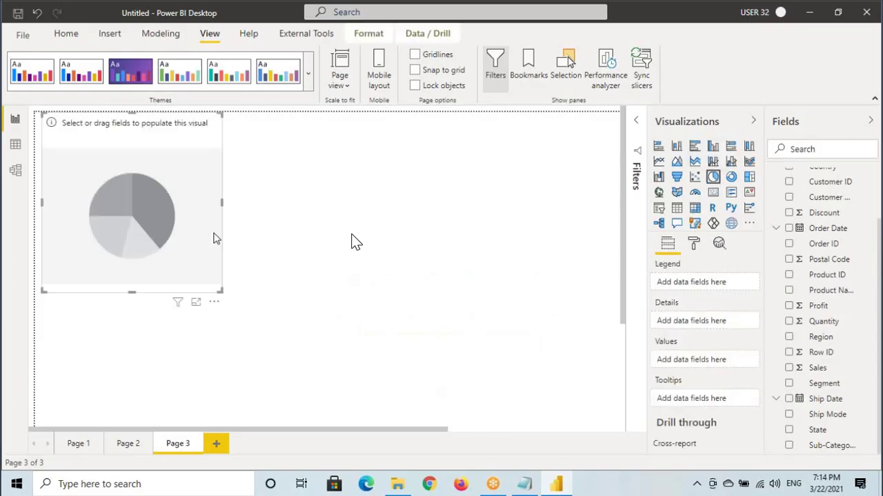
drag(182, 233, 213, 262)
drag(254, 323, 317, 360)
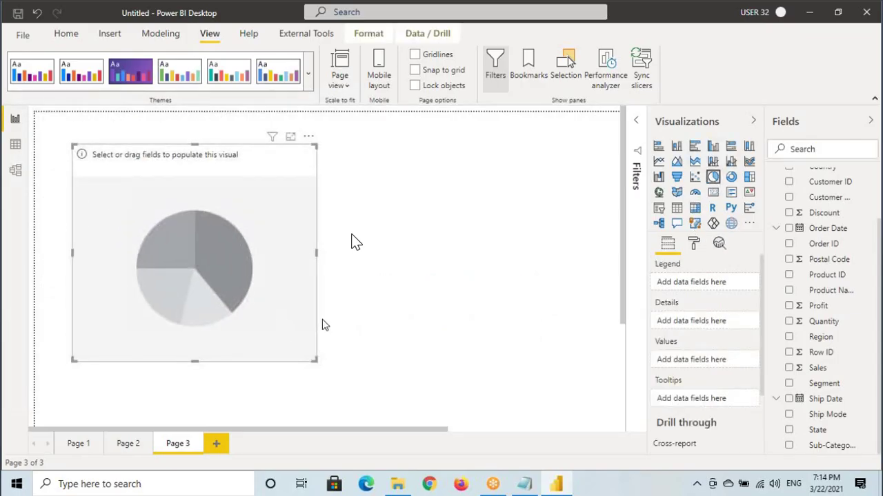
Assign Category to the new pie chart's legend and Sales to its values.
scroll(841, 280, up, 3)
drag(824, 197, 710, 282)
scroll(817, 373, down, 2)
drag(817, 367, 683, 366)
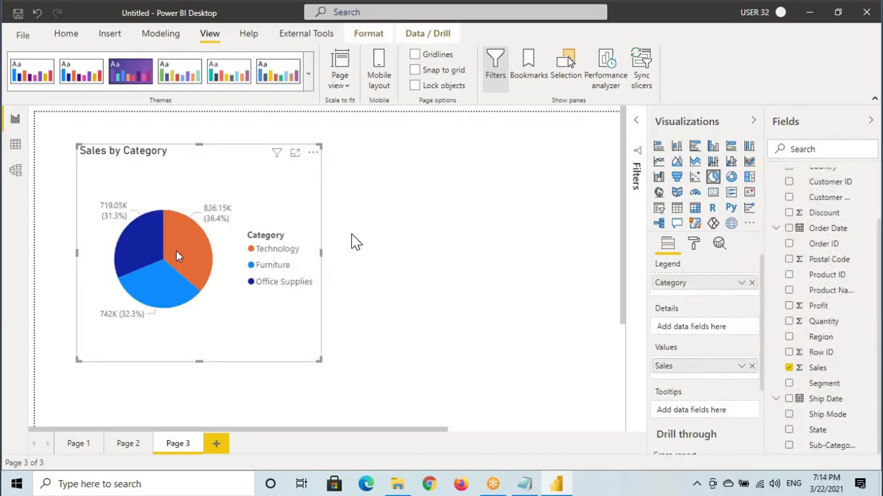
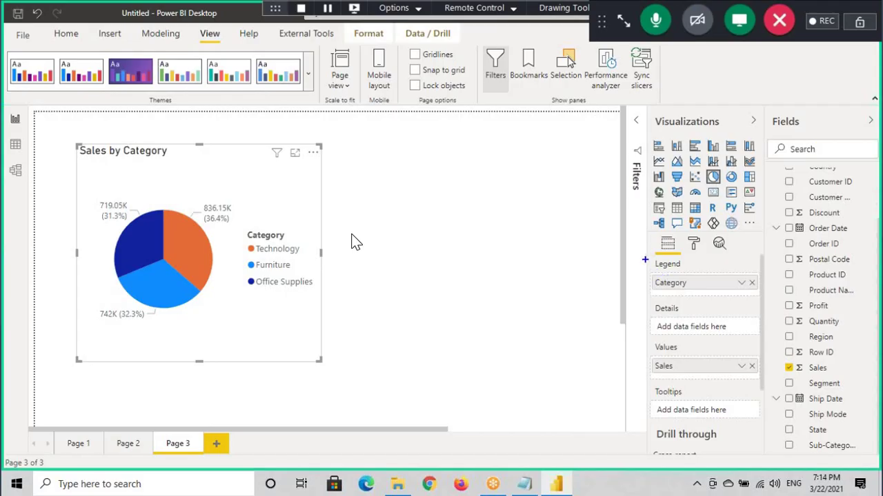
Try adding Region beneath Category in the pie chart's legend.
drag(645, 259, 756, 293)
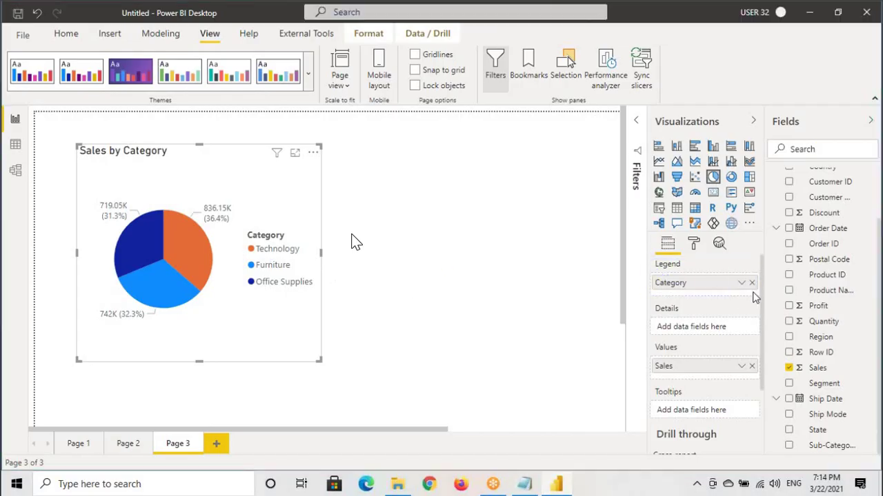
scroll(821, 310, up, 2)
scroll(824, 334, down, 2)
mouse_move(822, 335)
mouse_down()
mouse_move(681, 290)
mouse_move(687, 296)
mouse_up()
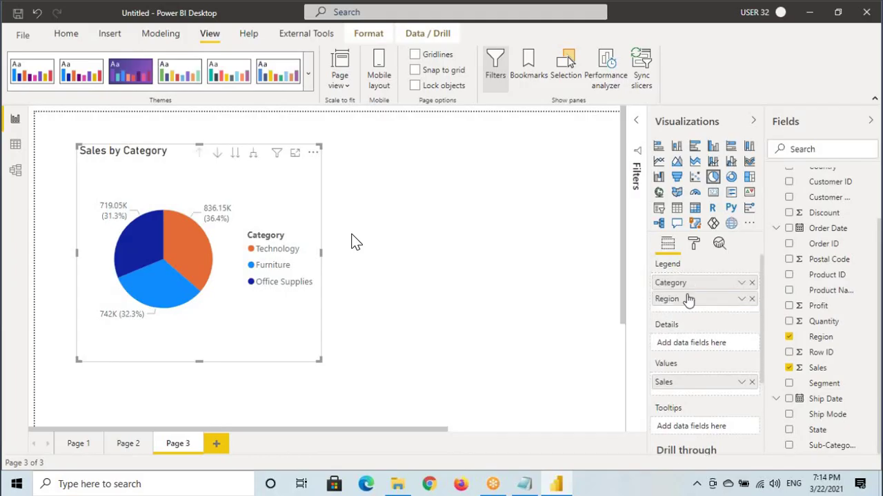
Review the drill controls on the pie chart, and remove Region from its legend.
drag(180, 146, 278, 171)
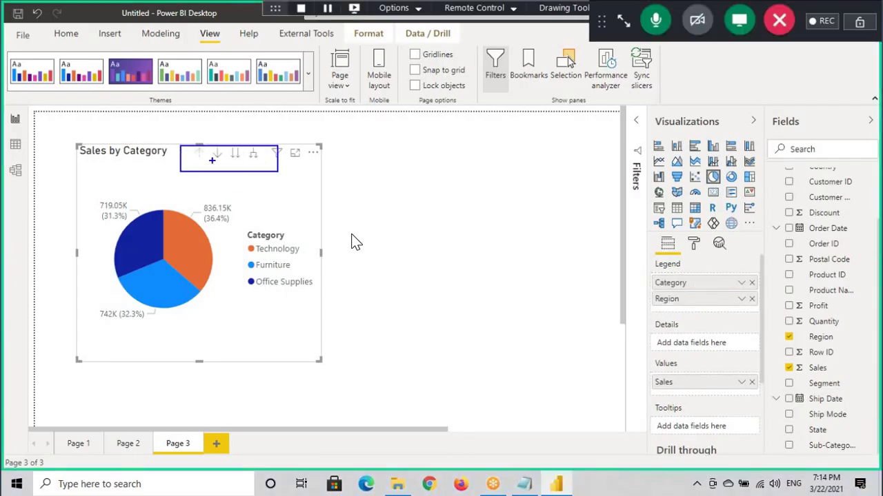
drag(197, 160, 254, 165)
drag(670, 289, 657, 304)
drag(650, 271, 691, 314)
key(Escape)
click(752, 299)
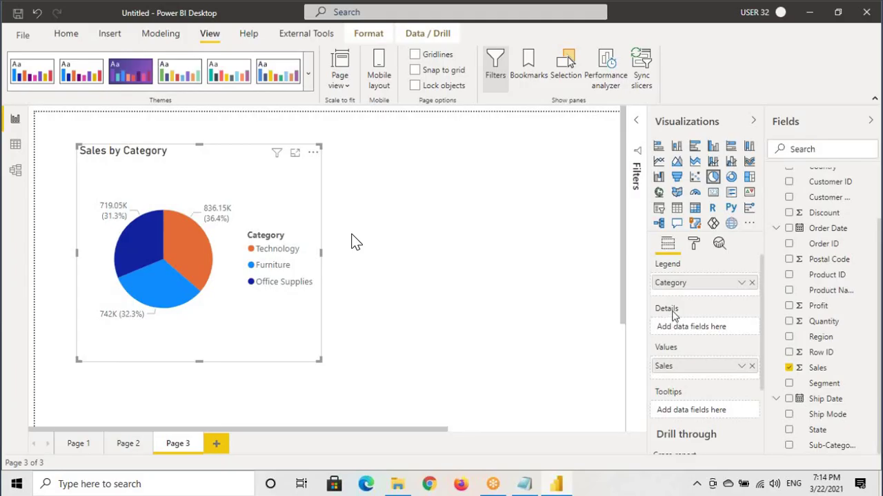
Add Region to the pie chart's details and widen the chart.
mouse_move(650, 301)
mouse_down()
mouse_move(723, 338)
mouse_move(762, 334)
mouse_up()
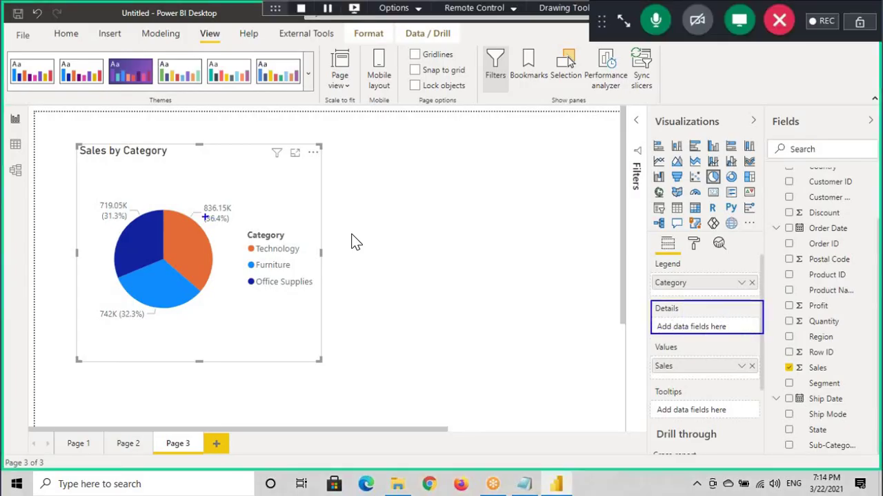
mouse_move(202, 217)
mouse_down()
mouse_move(247, 213)
mouse_move(202, 215)
mouse_up()
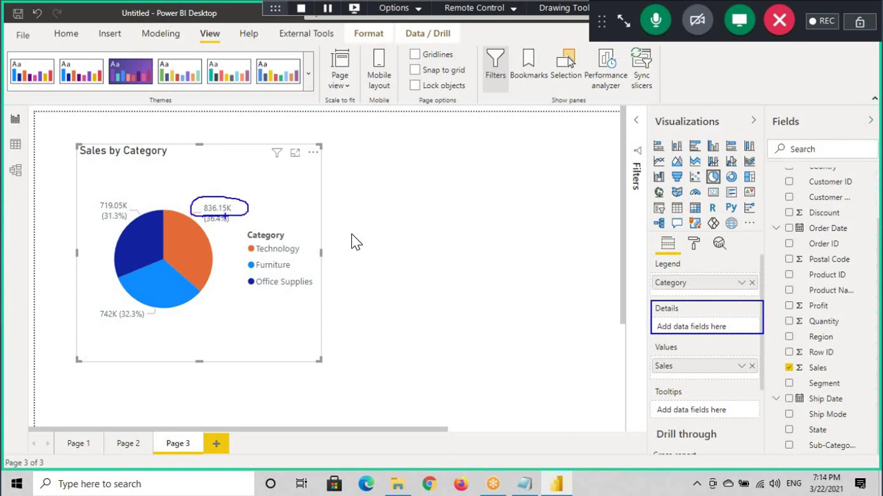
drag(257, 252, 318, 256)
drag(820, 338, 736, 322)
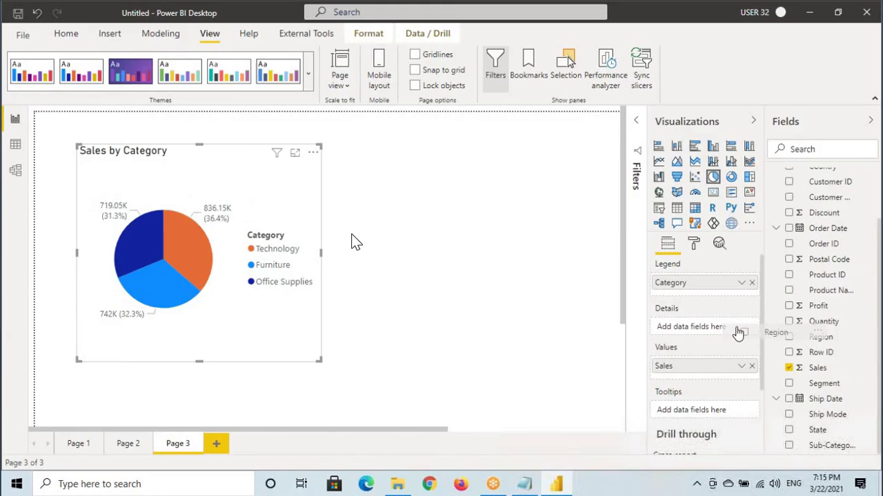
drag(738, 333, 701, 331)
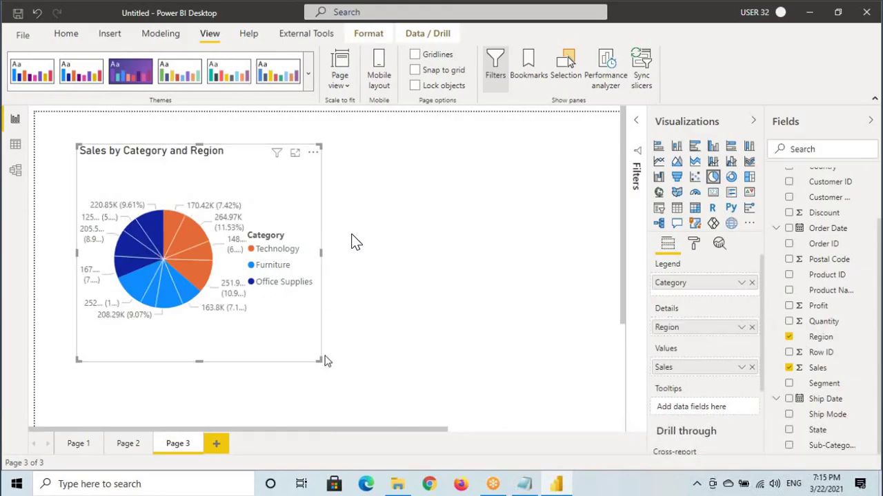
drag(320, 359, 402, 366)
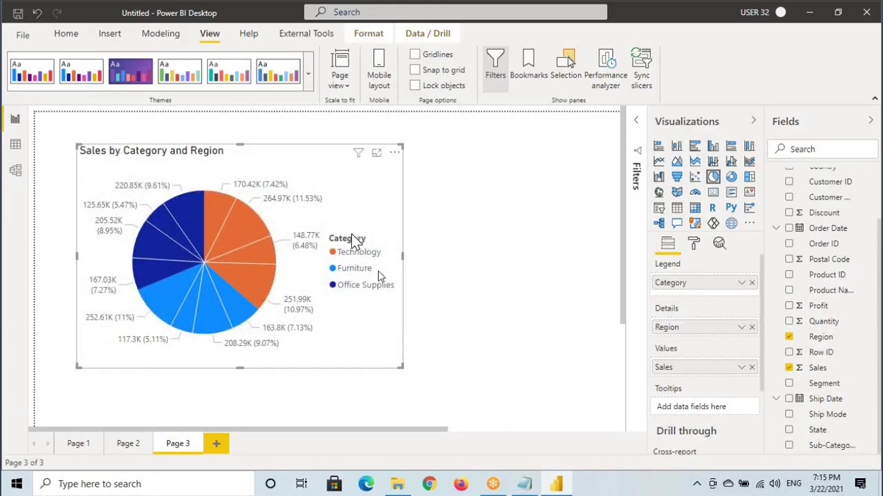
Examine how the chart's legend, details and values fields relate to its category colours and regional slice labels.
drag(649, 291, 758, 337)
drag(649, 360, 735, 380)
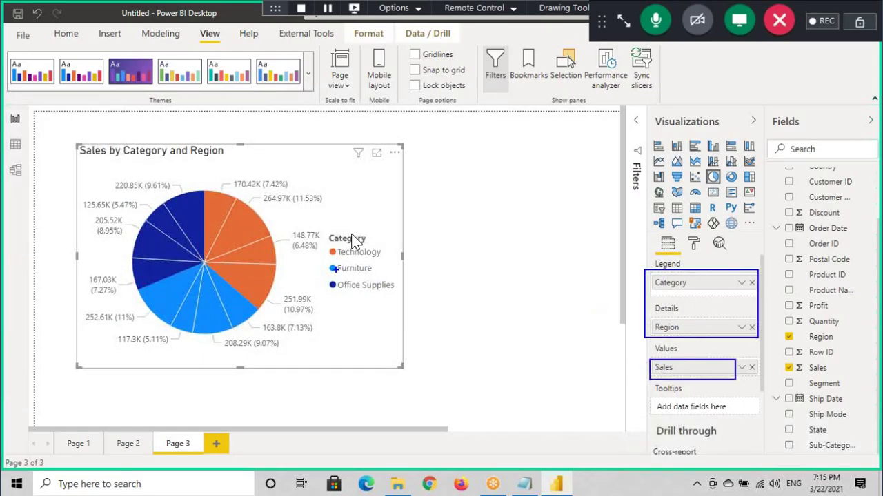
drag(327, 233, 404, 314)
drag(97, 163, 403, 174)
mouse_move(234, 189)
mouse_down()
mouse_move(274, 174)
mouse_move(290, 189)
mouse_move(287, 201)
mouse_up()
mouse_move(317, 225)
mouse_down()
mouse_move(278, 233)
mouse_move(288, 240)
mouse_up()
mouse_move(311, 291)
mouse_down()
mouse_move(273, 312)
mouse_move(318, 303)
mouse_up()
key(Escape)
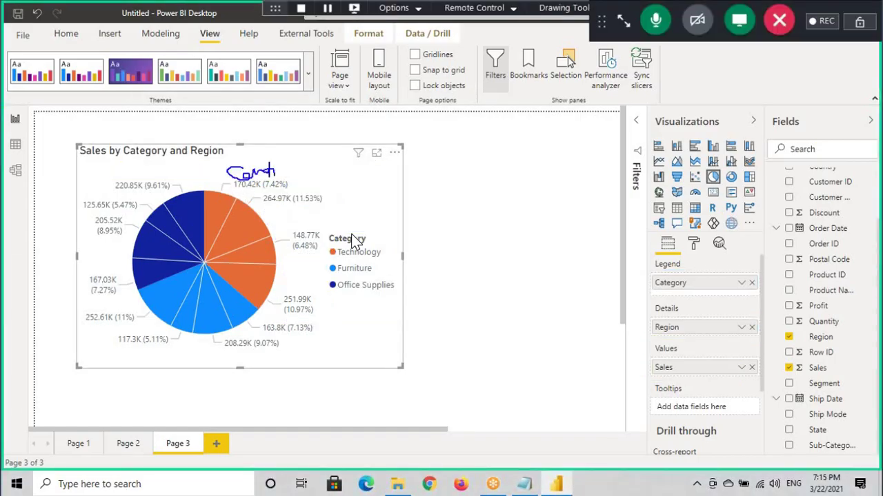
Set the Sales by Category and Region pie chart's legend position to Top Center.
key(Escape)
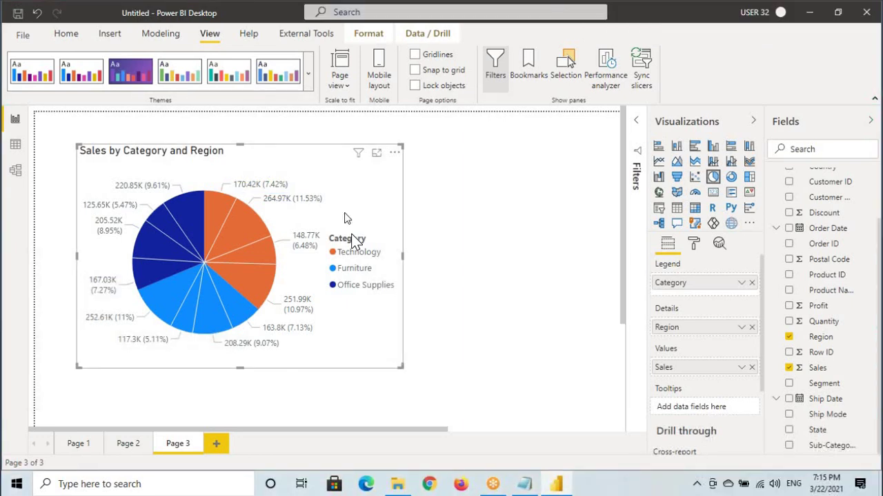
click(693, 244)
click(690, 313)
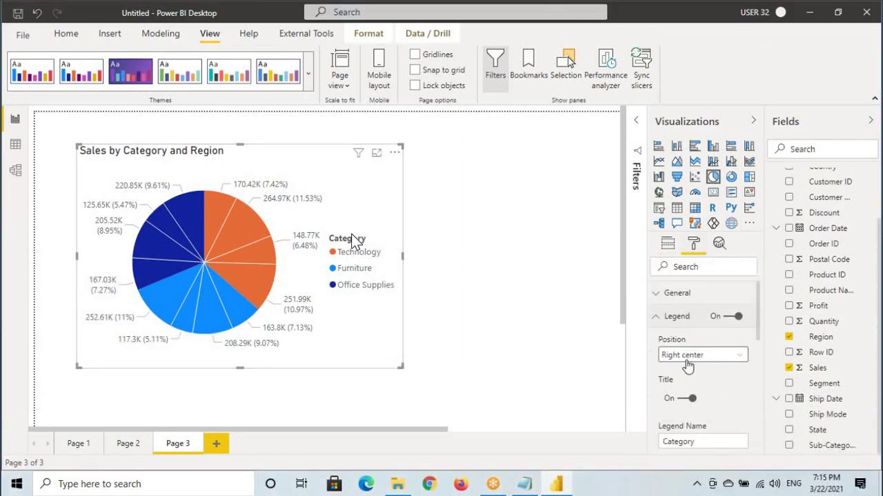
click(686, 355)
click(680, 298)
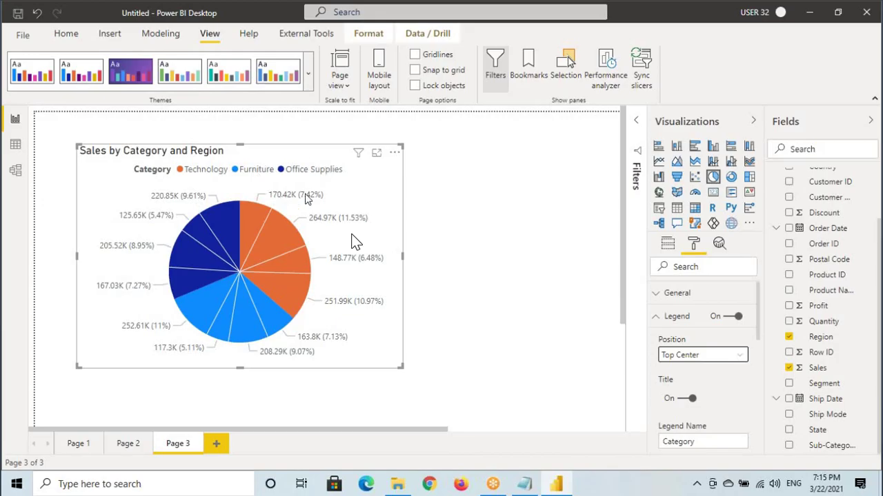
Set the pie chart's detail label style to Category, data value.
click(675, 316)
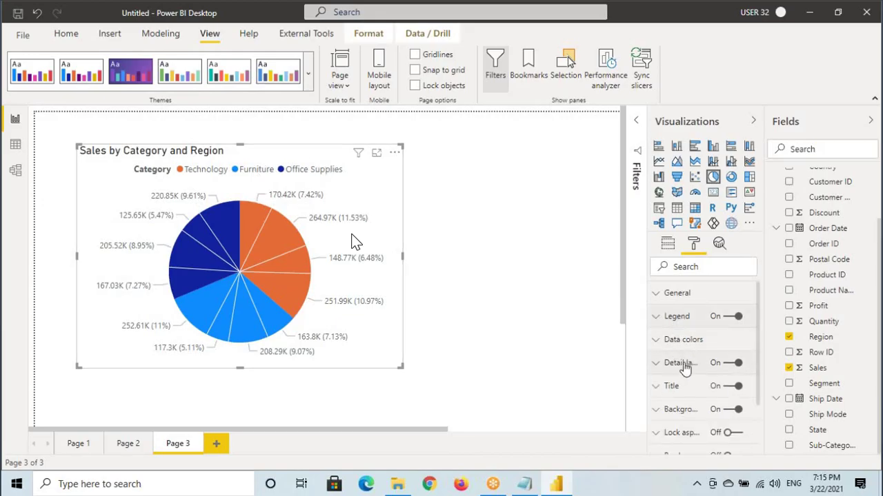
click(683, 369)
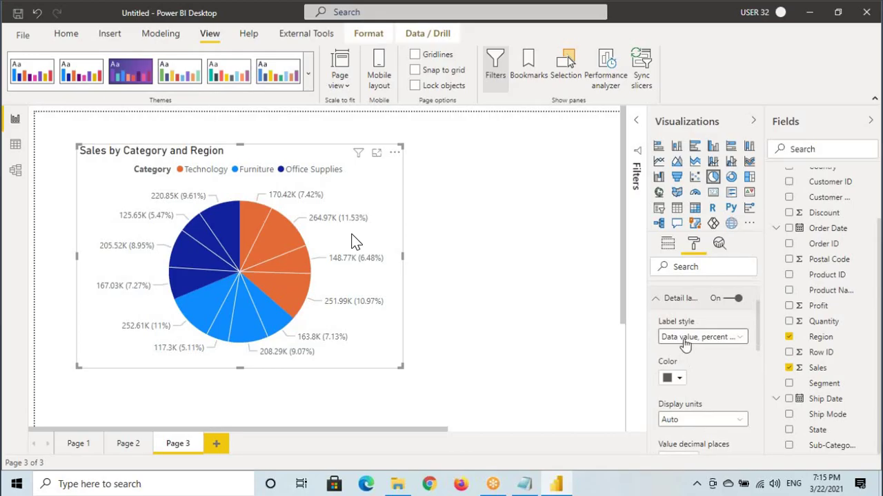
click(685, 338)
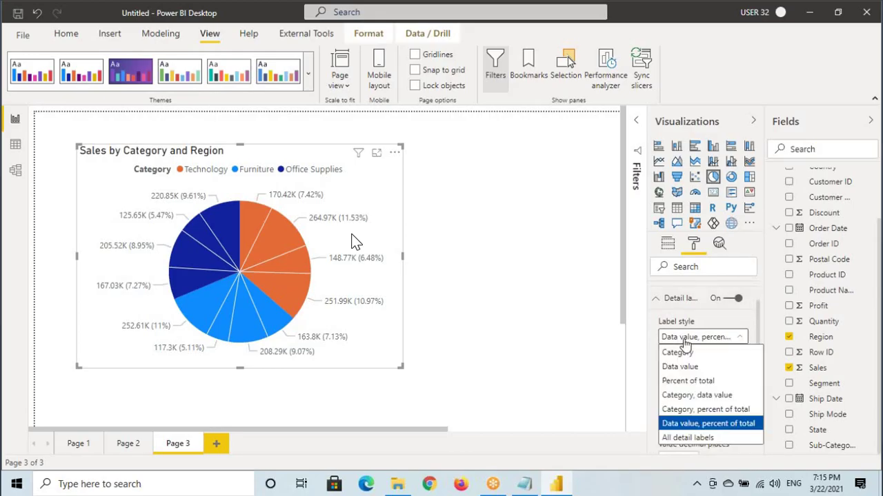
click(697, 398)
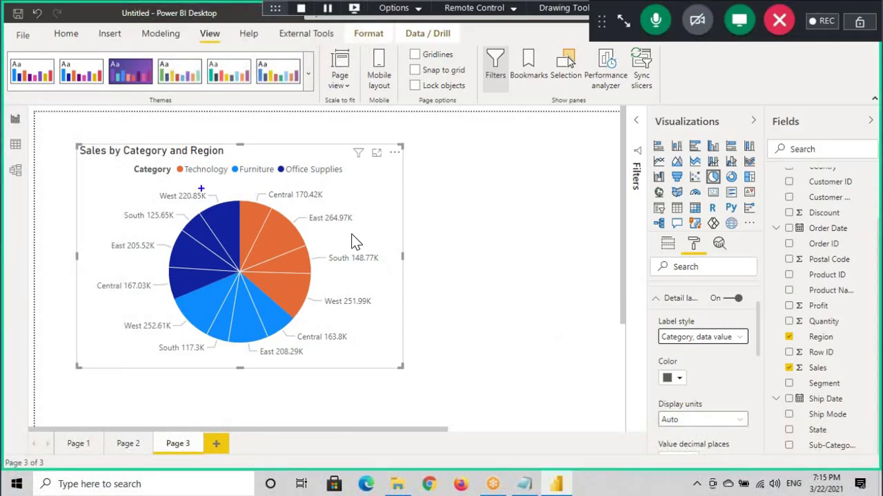
Examine how the category colours and regional slice labels correspond to the pie chart's legend, details and values fields.
mouse_move(184, 177)
mouse_down()
mouse_move(243, 177)
mouse_move(308, 203)
mouse_up()
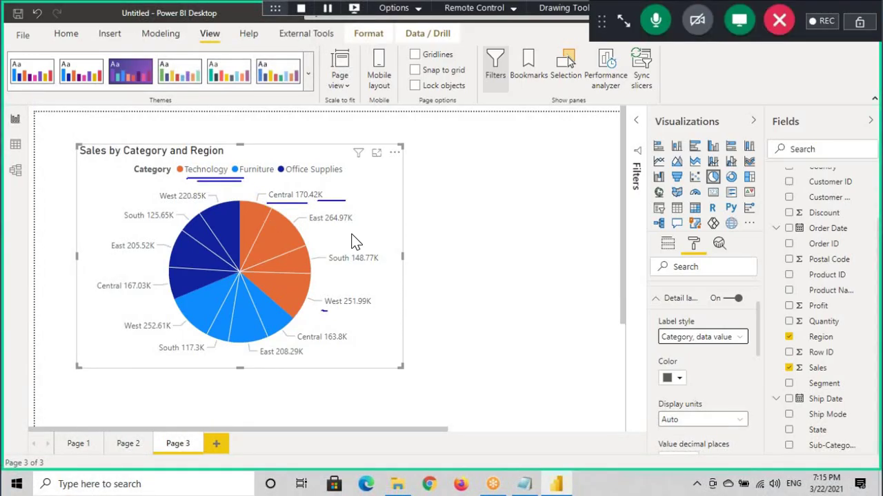
mouse_move(231, 166)
mouse_down()
mouse_move(177, 171)
mouse_move(242, 166)
mouse_up()
drag(335, 292, 327, 300)
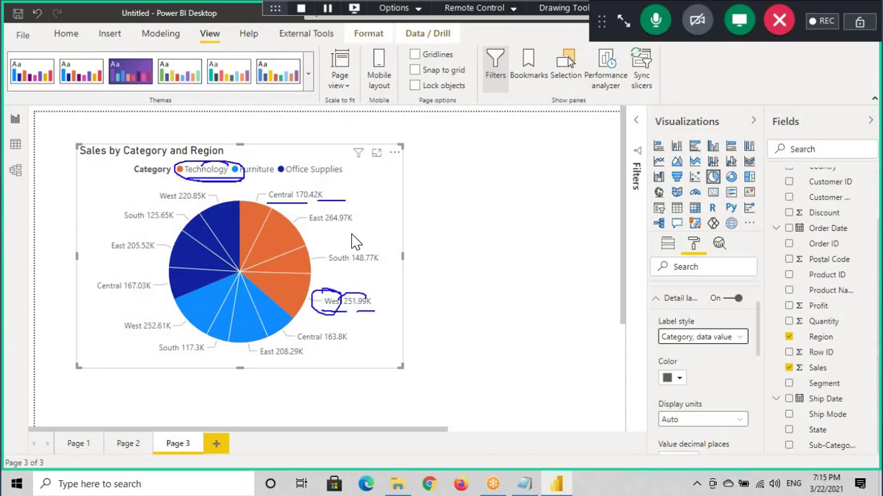
click(668, 244)
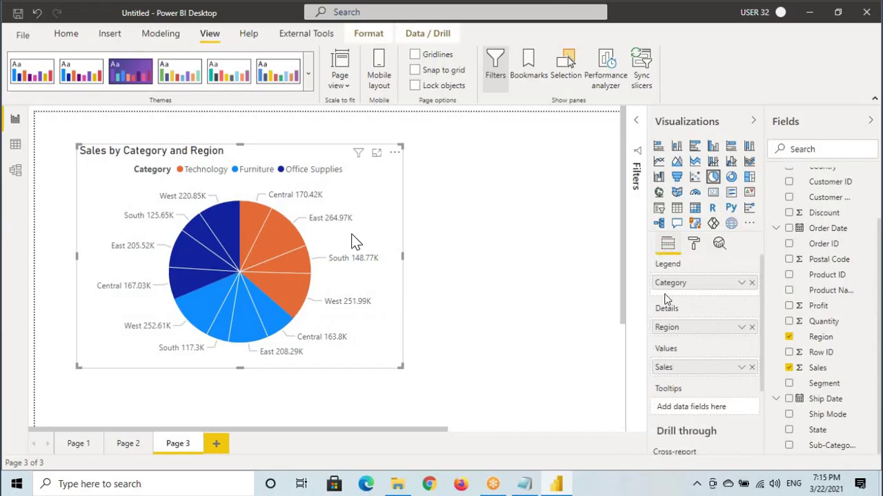
key(ctrl+2)
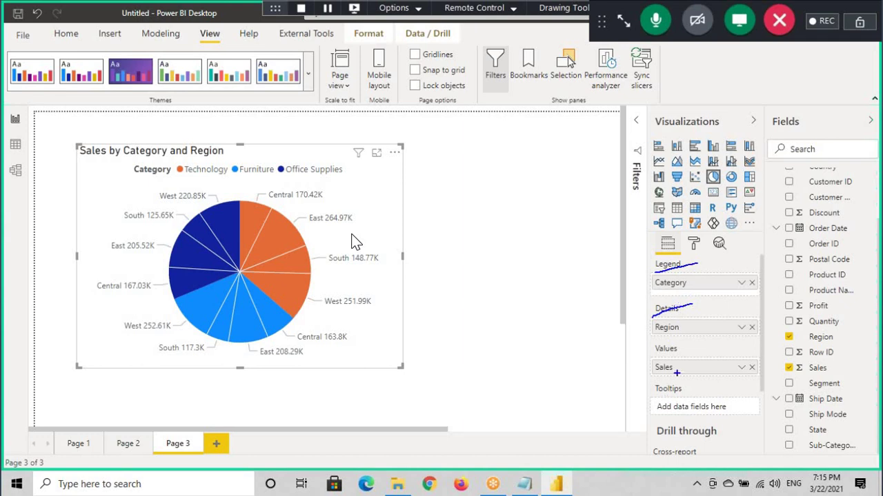
drag(679, 345, 688, 371)
key(ctrl+2)
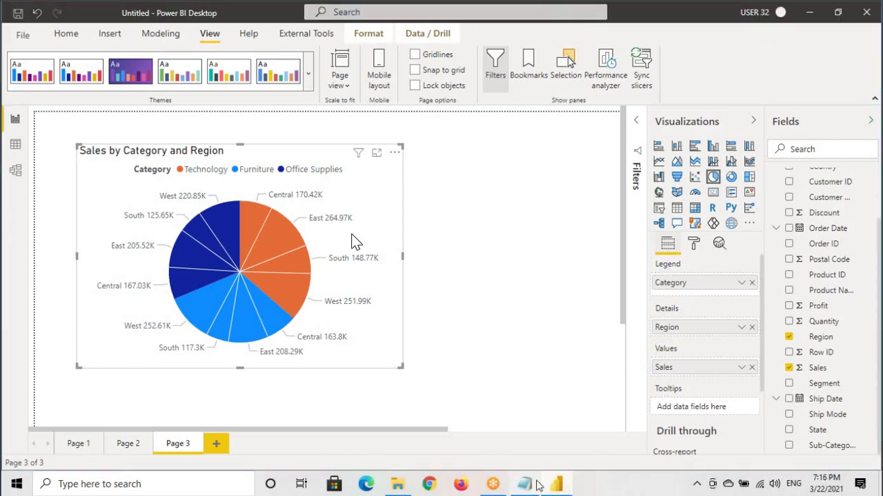
In the Notepad notes, duplicate the line "Category, Region wise Sales" below itself and append "& Profit" to the copy.
key(alt+Tab)
drag(3, 338, 240, 337)
key(ctrl+c)
click(54, 356)
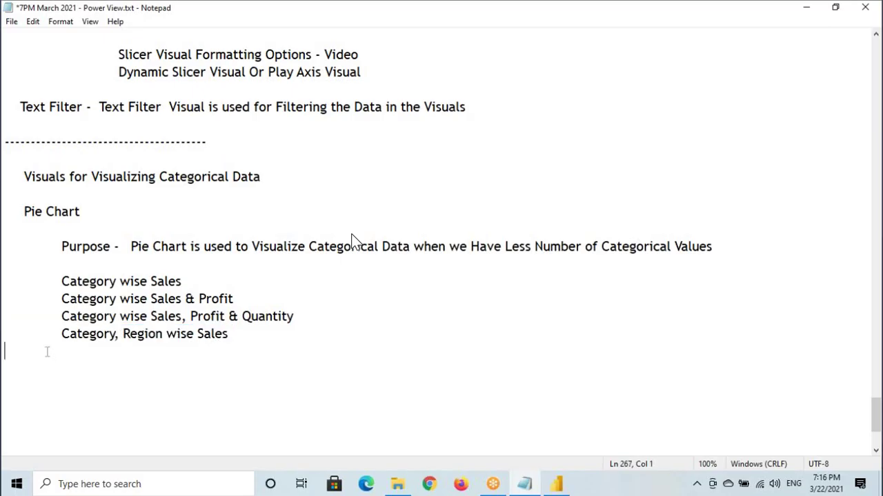
key(ctrl+v)
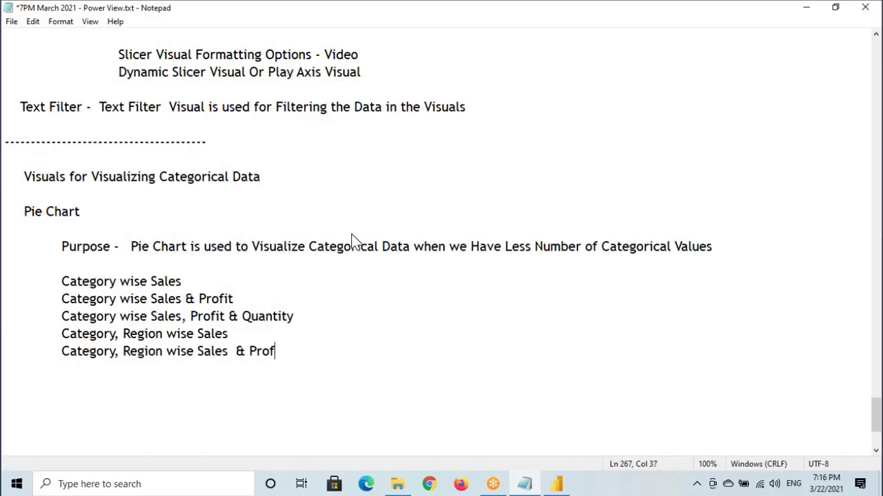
drag(61, 351, 300, 353)
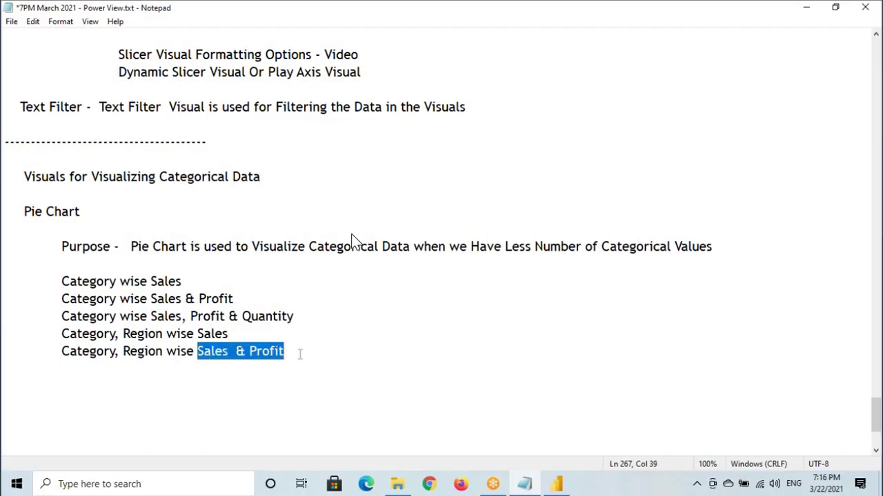
Switch back to Power BI, shrink the pie chart on Page 3 and move it closer to the page's left edge.
click(540, 487)
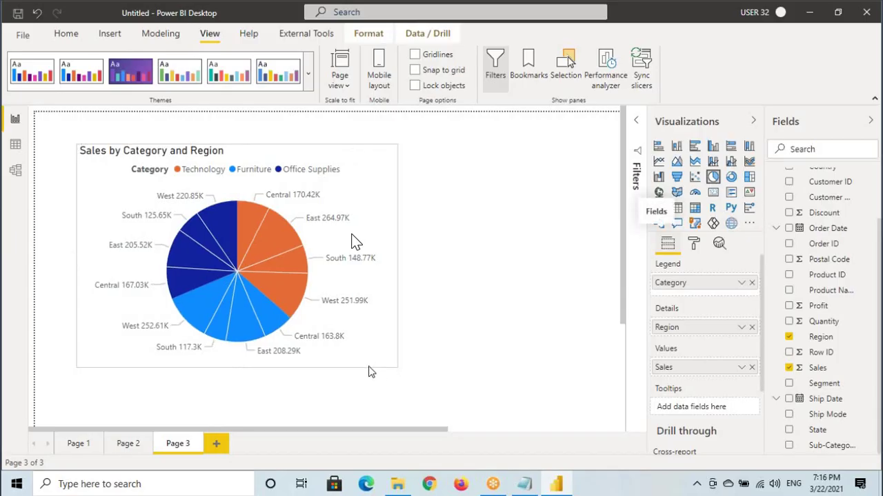
drag(369, 366, 283, 344)
drag(255, 269, 231, 269)
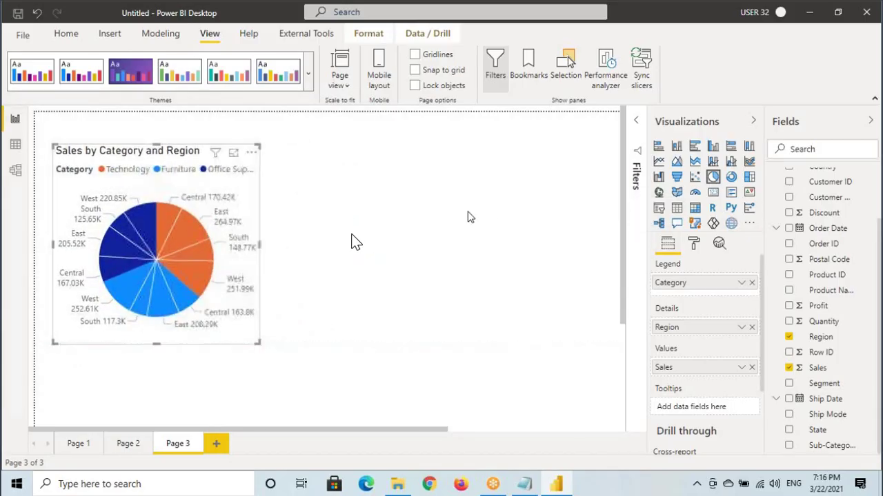
Add a second, empty pie chart to Page 3 and place it beside the existing one.
click(467, 218)
click(712, 176)
drag(216, 351, 474, 214)
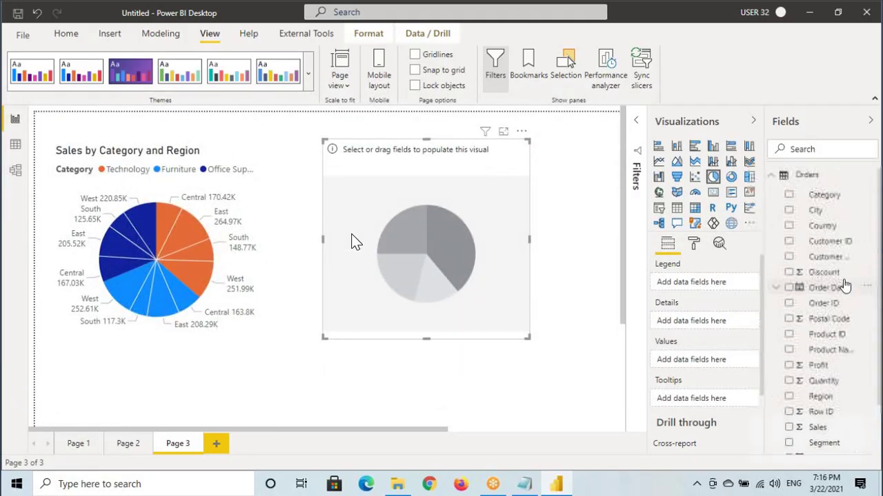
Assign Category to the new pie chart's legend, Region to its details and Sales to its values, and widen the chart slightly.
drag(824, 195, 705, 284)
scroll(814, 331, down, 2)
drag(815, 368, 697, 366)
drag(821, 337, 707, 335)
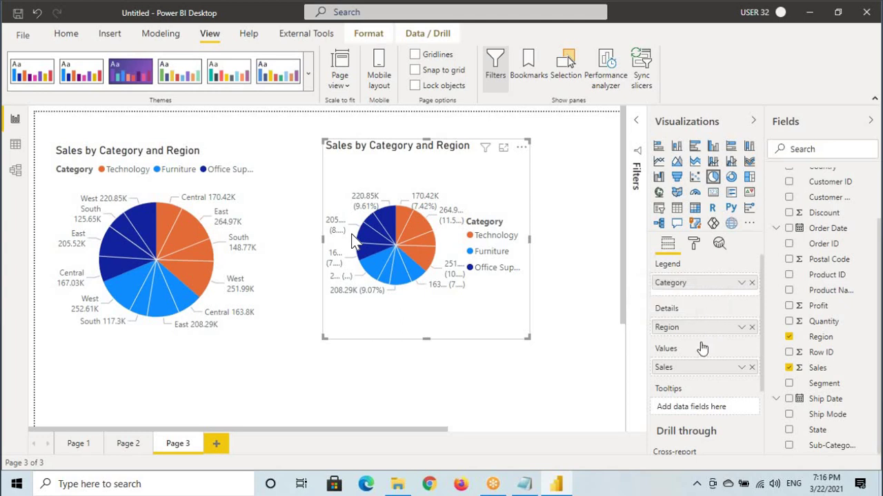
drag(531, 240, 549, 242)
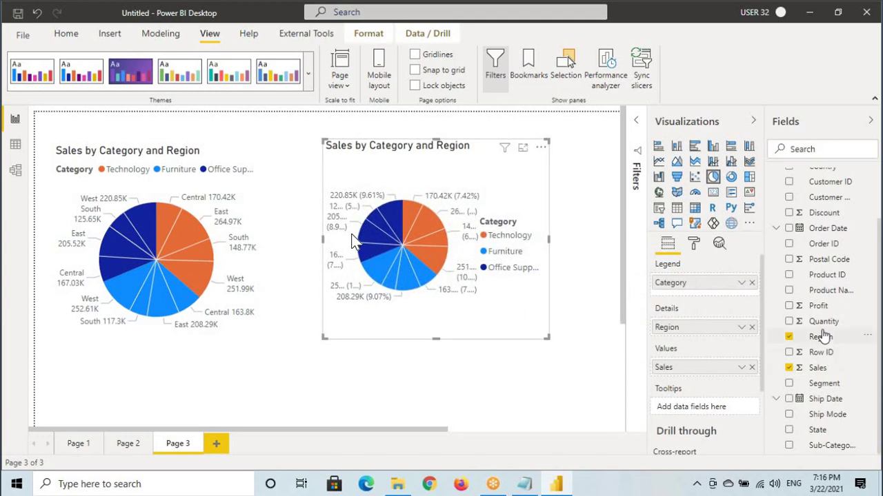
Try adding Profit alongside Sales in the second pie chart's values, and put Sales back as the value field.
mouse_move(824, 307)
mouse_down()
mouse_move(751, 300)
mouse_move(682, 364)
mouse_up()
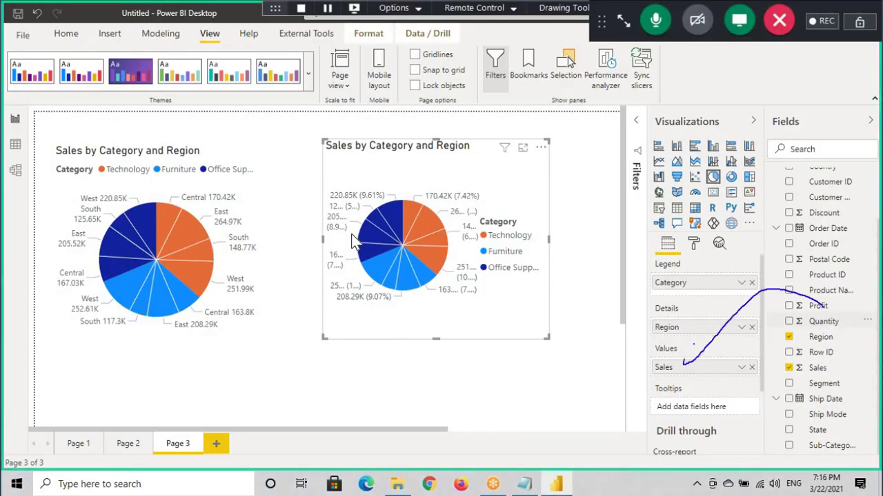
drag(818, 306, 679, 369)
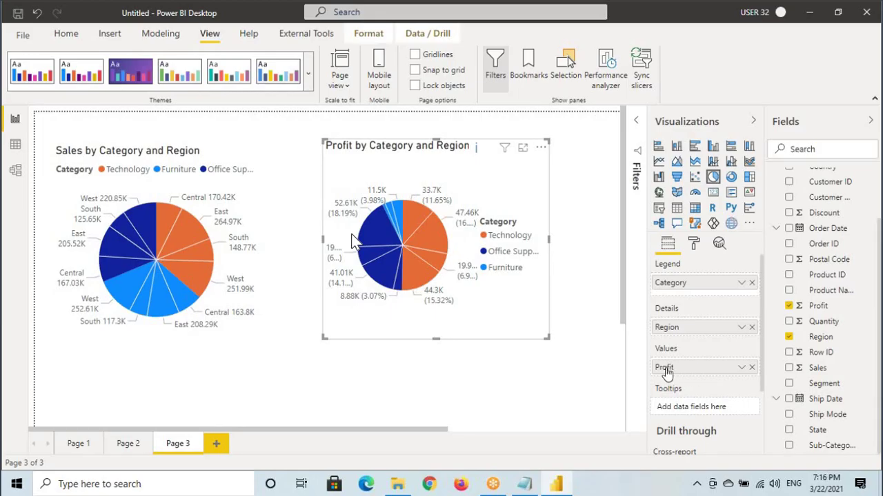
mouse_move(707, 355)
mouse_down()
mouse_move(646, 376)
mouse_move(662, 359)
mouse_up()
key(Escape)
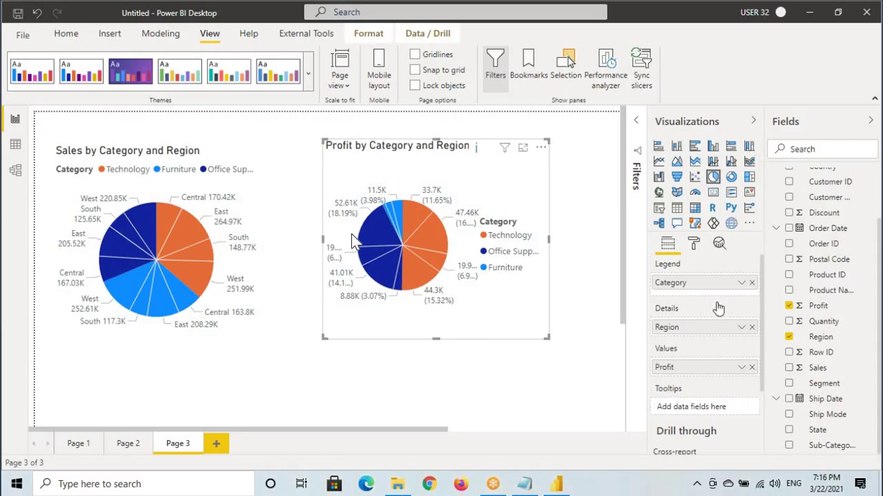
drag(817, 368, 693, 370)
Review the legend, details and values fields of the pie charts on Page 1 and Page 2, and return to Page 3.
click(73, 446)
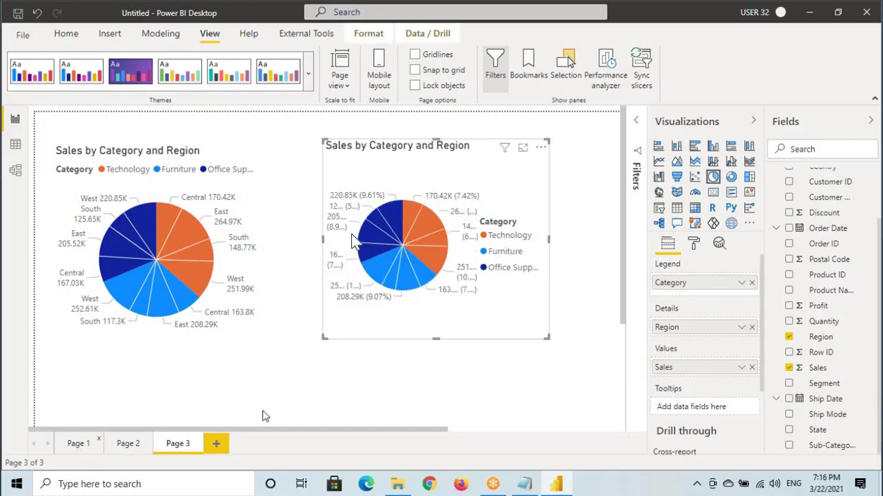
click(353, 241)
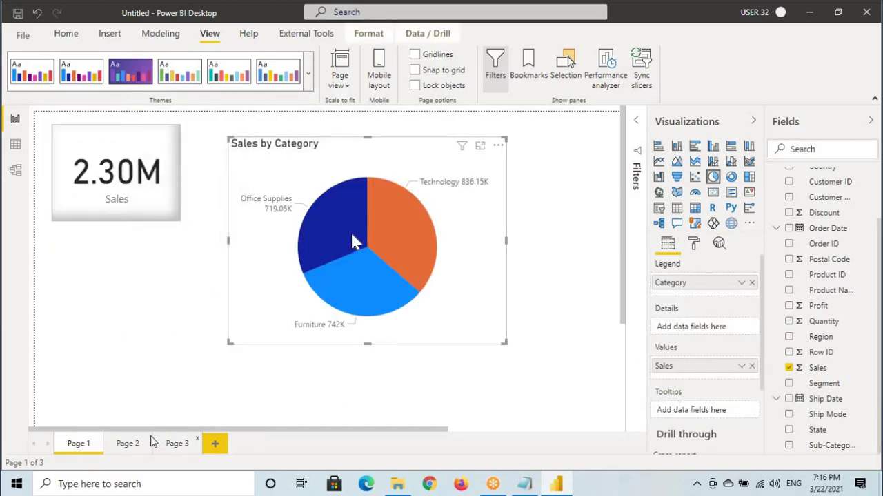
click(128, 445)
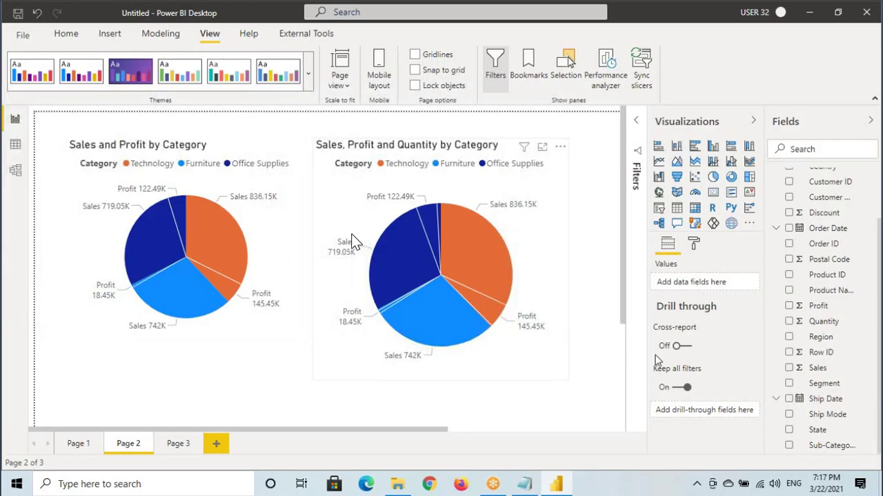
click(353, 241)
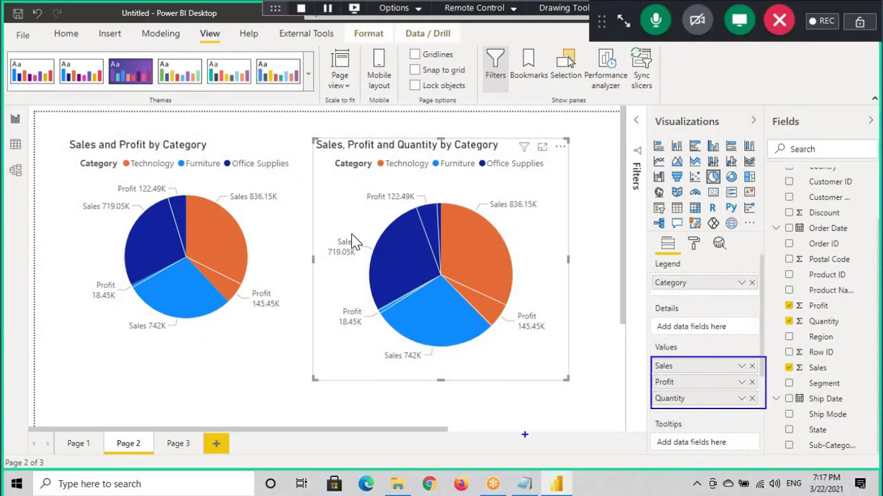
click(177, 444)
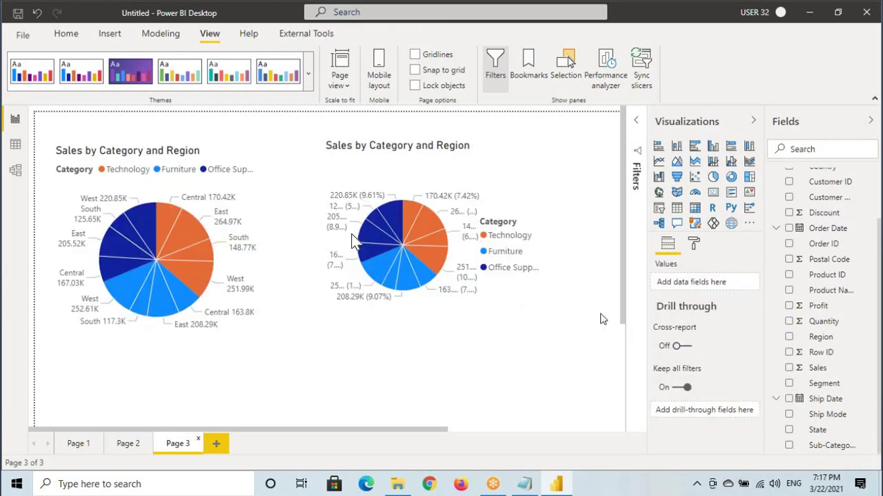
Try adding Quantity to the second pie chart's values while Region is in details, and put Sales back as the value field.
click(487, 321)
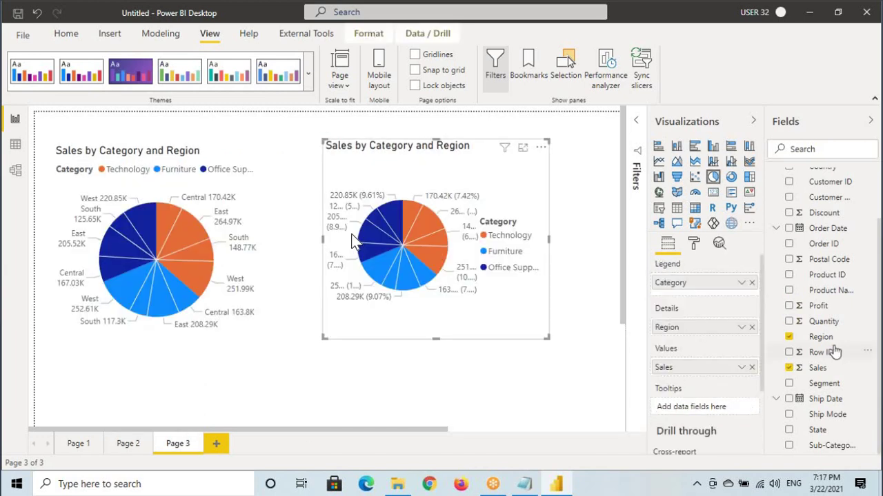
drag(828, 322, 705, 372)
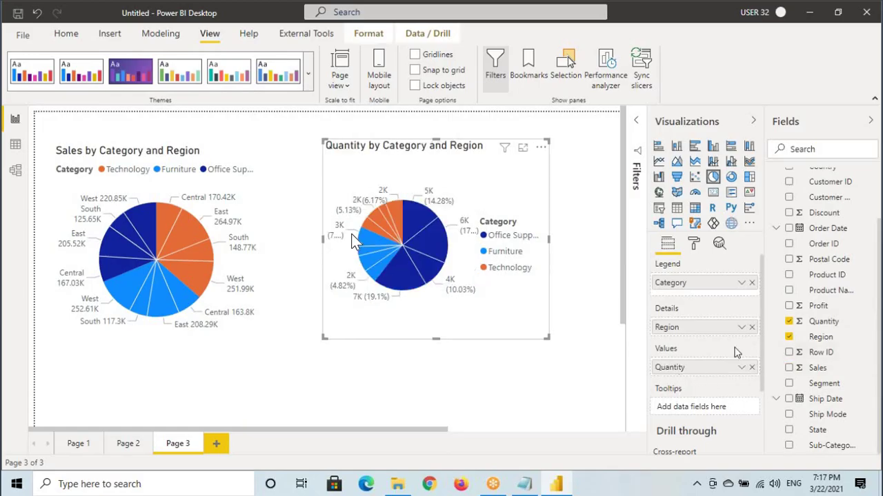
mouse_move(691, 308)
mouse_down()
mouse_move(657, 305)
mouse_move(682, 311)
mouse_move(746, 267)
mouse_up()
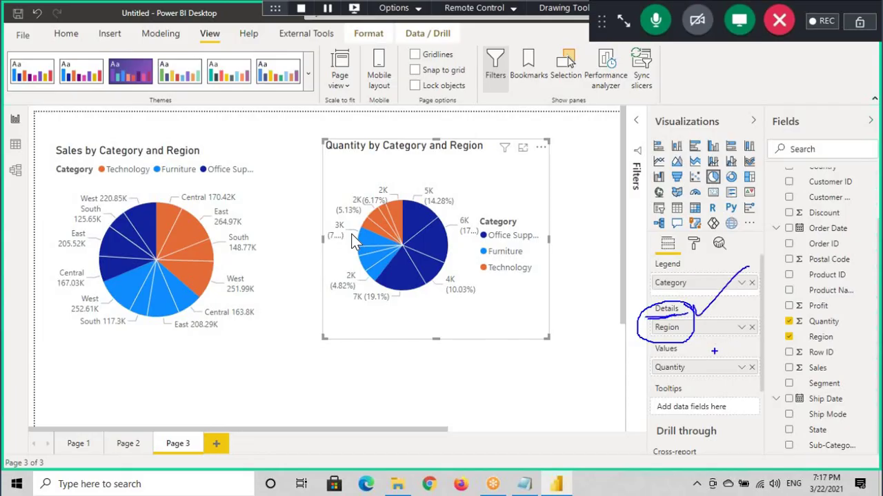
mouse_move(683, 344)
mouse_down()
mouse_move(721, 357)
mouse_move(689, 343)
mouse_up()
drag(692, 364, 743, 374)
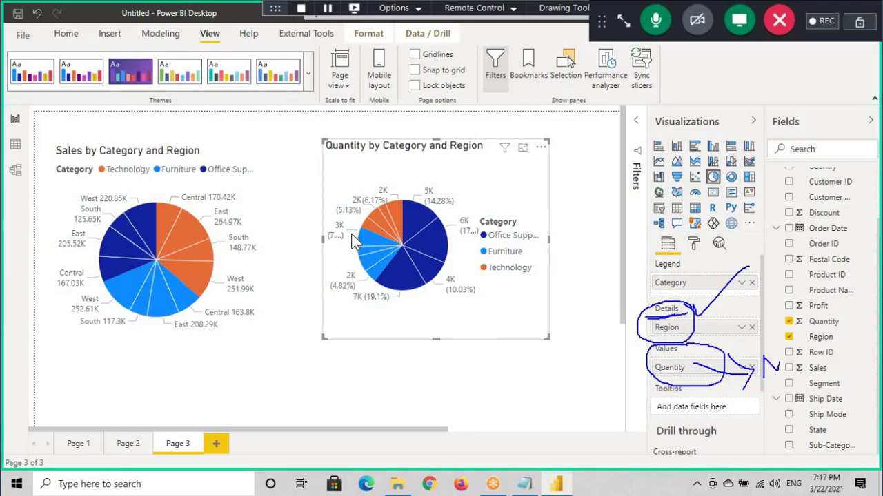
key(Escape)
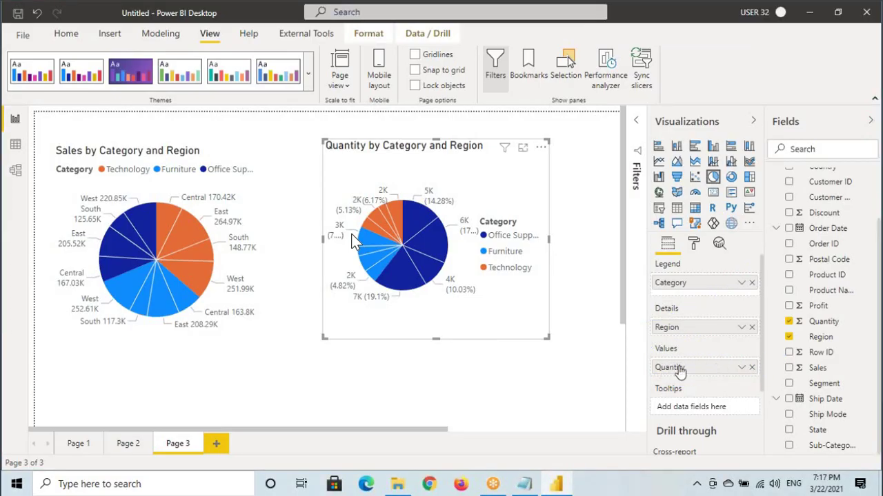
drag(816, 367, 707, 373)
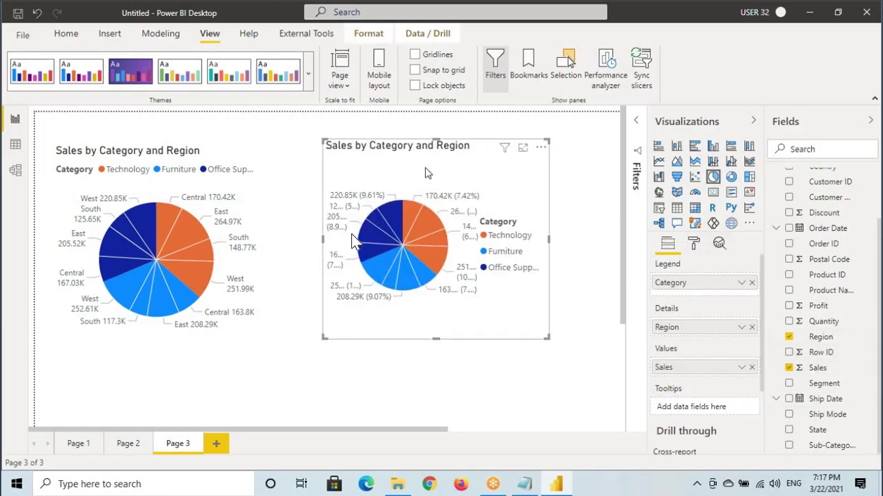
Move the second pie chart's legend to the top center of the chart.
click(693, 242)
click(682, 315)
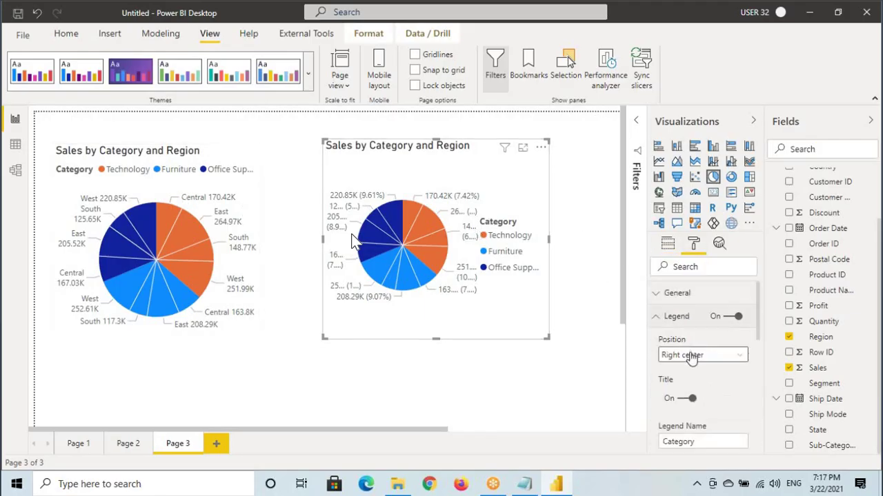
click(700, 354)
click(680, 297)
click(677, 316)
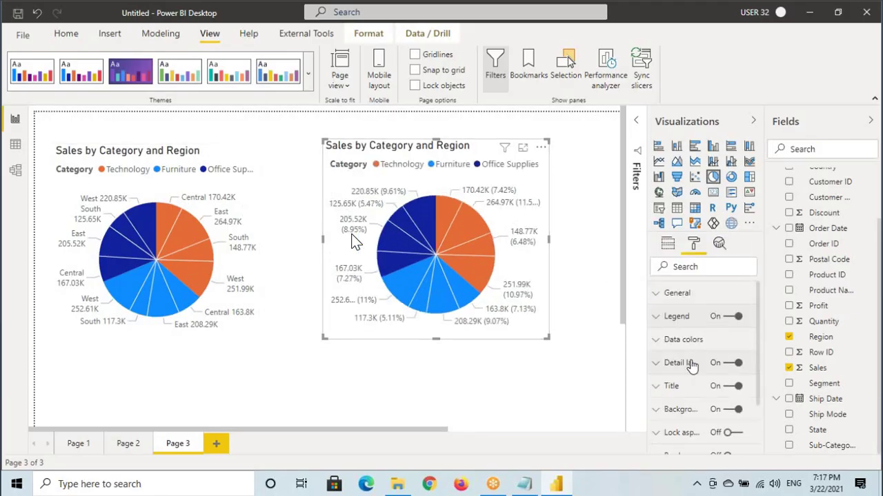
Set the second pie chart's detail labels to the Category, data value style and return to its field assignments.
click(690, 362)
click(690, 400)
click(690, 340)
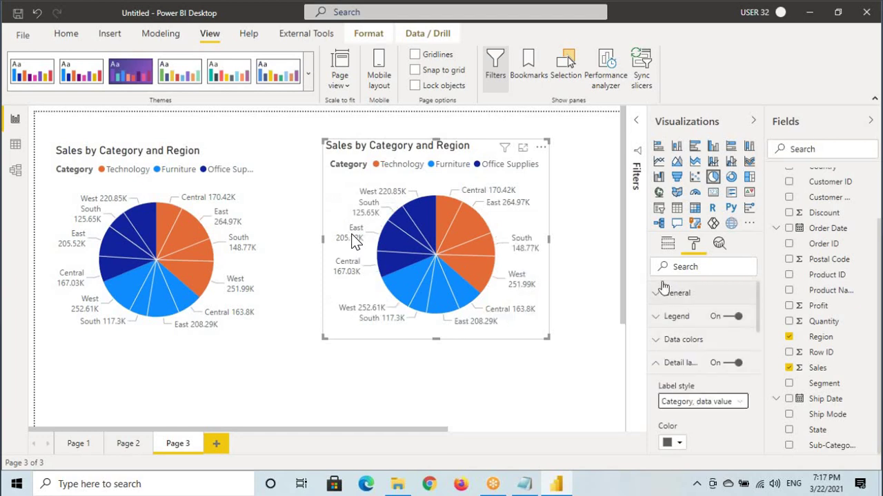
click(667, 243)
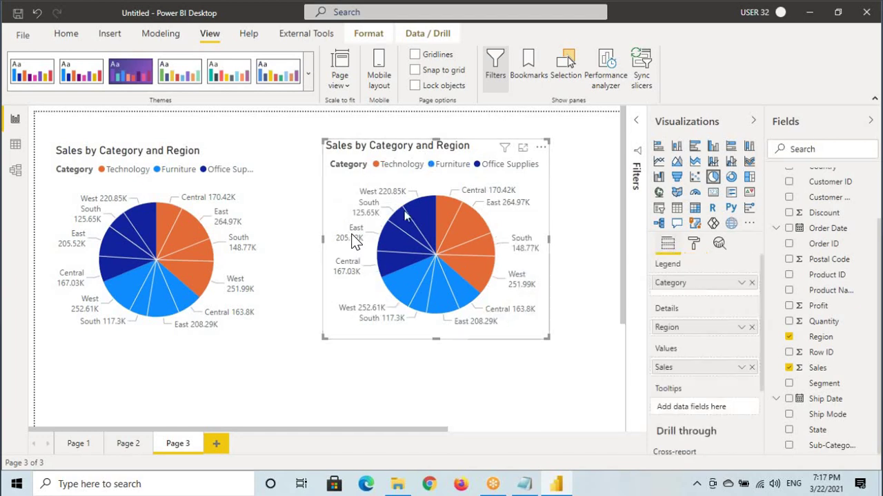
Try removing Region from the second pie chart's details and adding Profit to its values, and restore the Region and Sales setup.
mouse_move(670, 319)
mouse_down()
mouse_move(672, 284)
mouse_move(655, 296)
mouse_move(657, 335)
mouse_move(715, 327)
mouse_up()
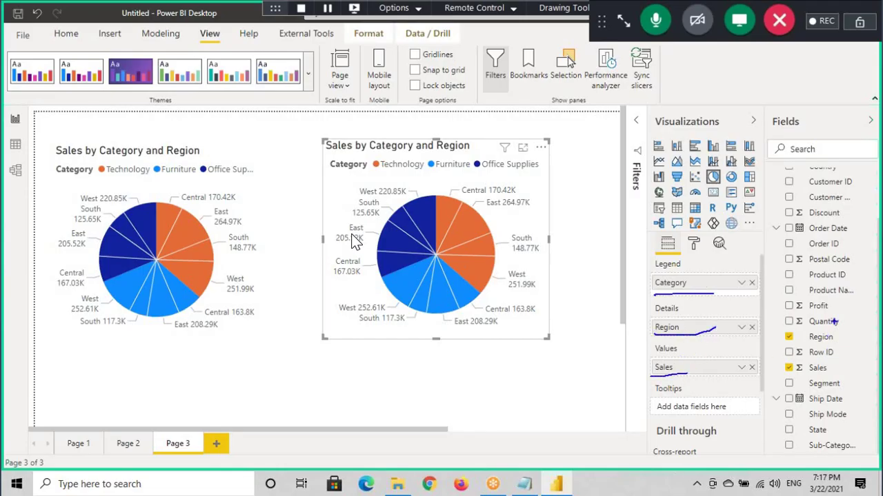
mouse_move(828, 328)
mouse_down()
mouse_move(679, 376)
mouse_move(730, 381)
mouse_move(638, 365)
mouse_move(682, 354)
mouse_up()
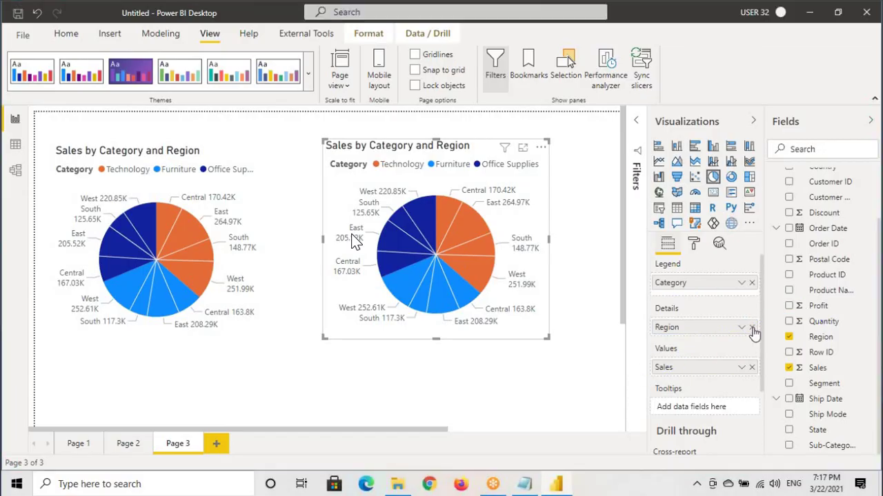
click(751, 327)
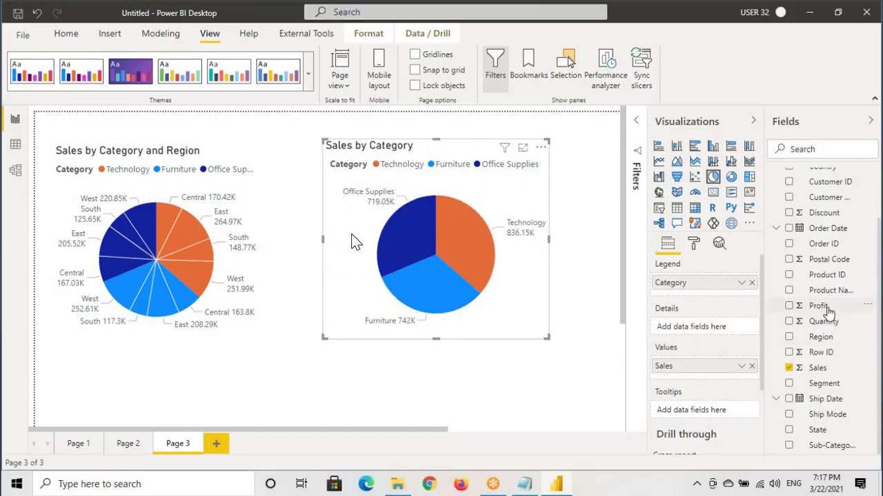
drag(824, 306, 669, 366)
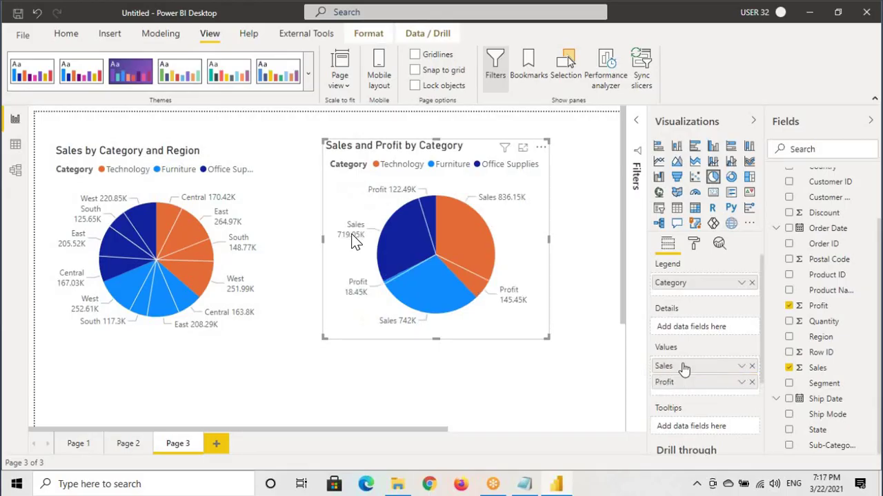
click(752, 379)
drag(817, 336, 680, 314)
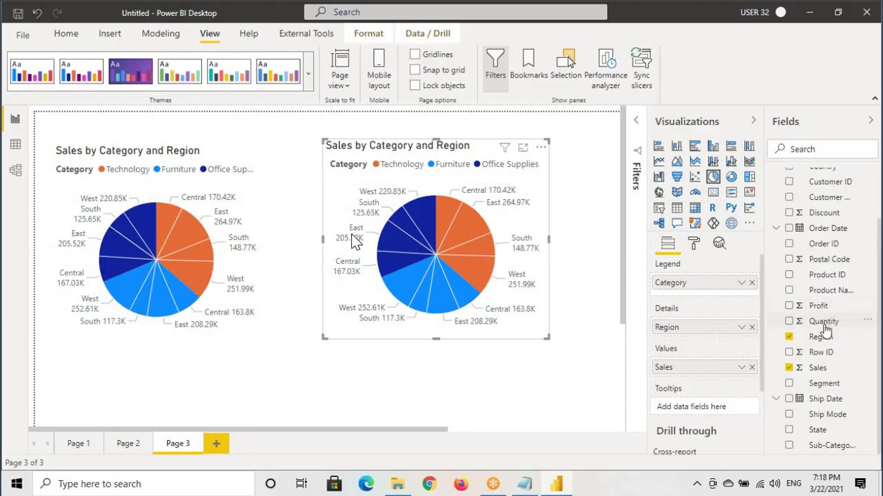
Try replacing Sales with Quantity in the second pie chart's values, and put Sales back as the value field.
drag(825, 329, 697, 371)
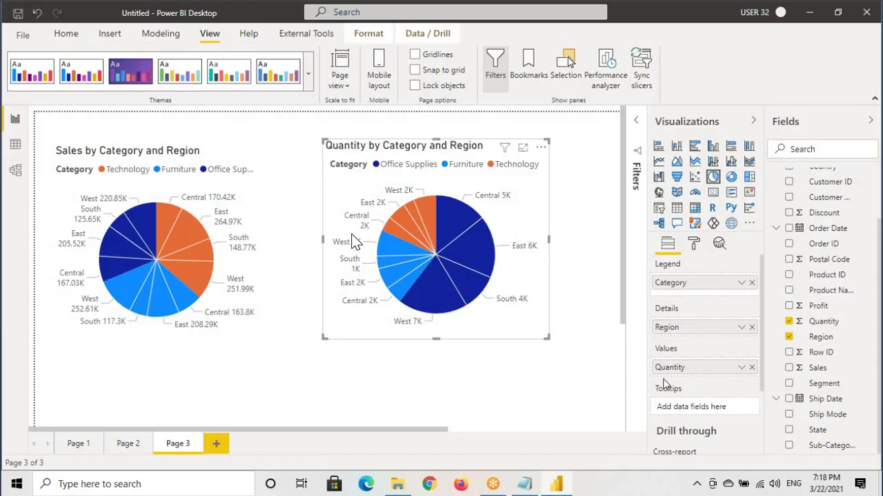
click(752, 368)
drag(824, 367, 717, 371)
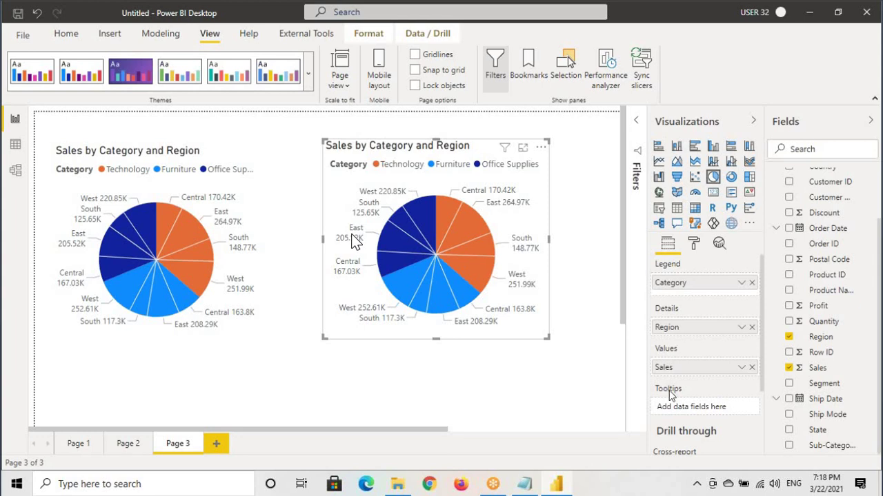
Examine the purpose of the Tooltips field and how the Legend, Details and Values fields shape the second pie chart.
mouse_move(668, 397)
mouse_move(650, 376)
mouse_down()
mouse_move(705, 413)
mouse_move(747, 415)
mouse_up()
drag(653, 397, 688, 405)
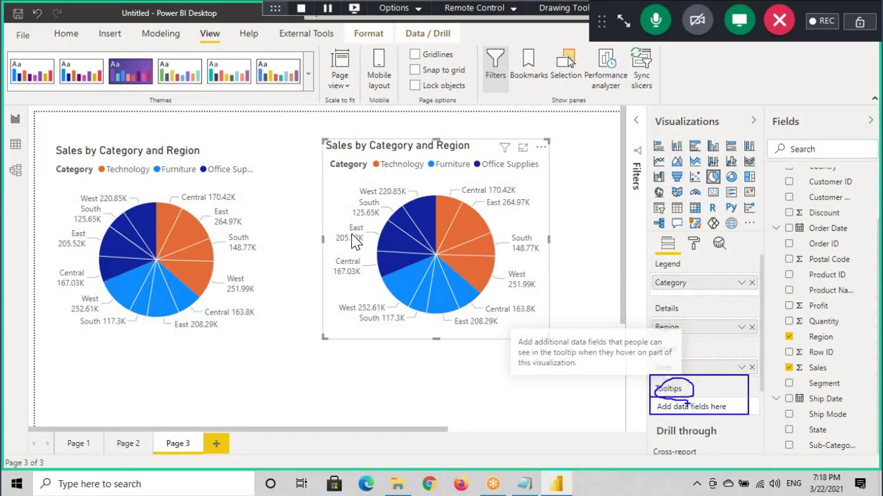
key(Escape)
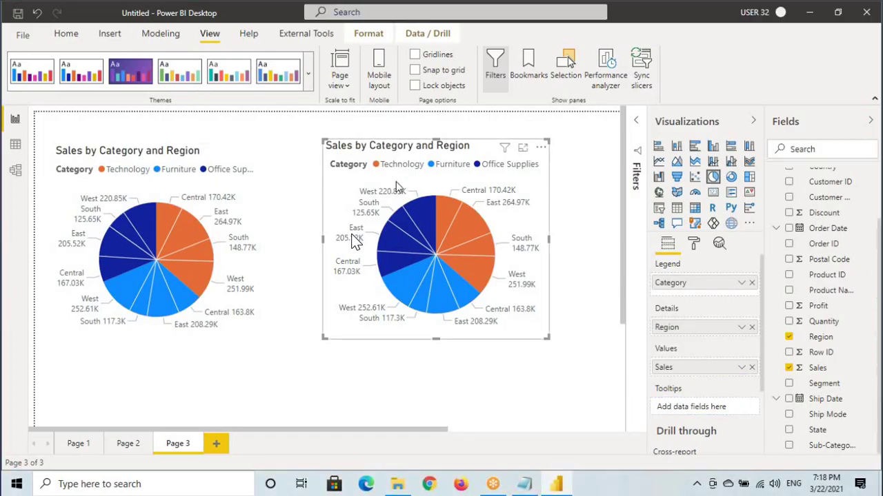
drag(316, 142, 565, 345)
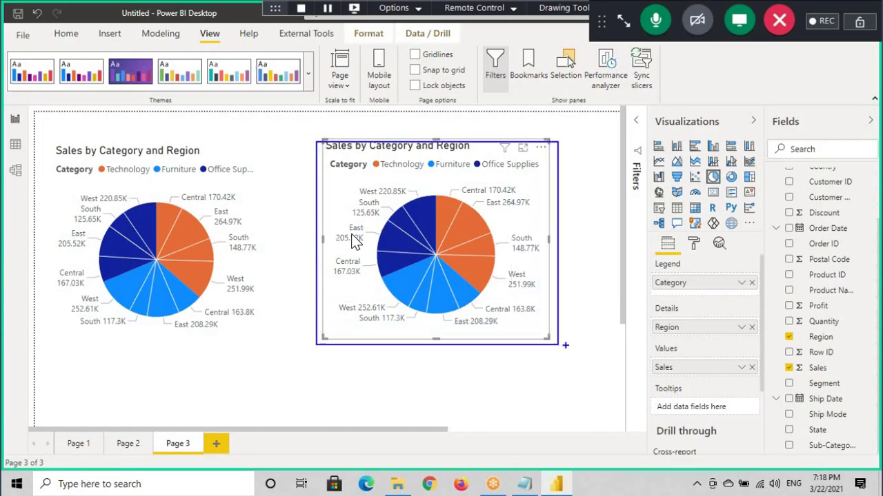
mouse_move(686, 265)
mouse_down()
mouse_move(641, 262)
mouse_move(666, 286)
mouse_move(644, 303)
mouse_move(690, 304)
mouse_up()
drag(677, 341, 684, 336)
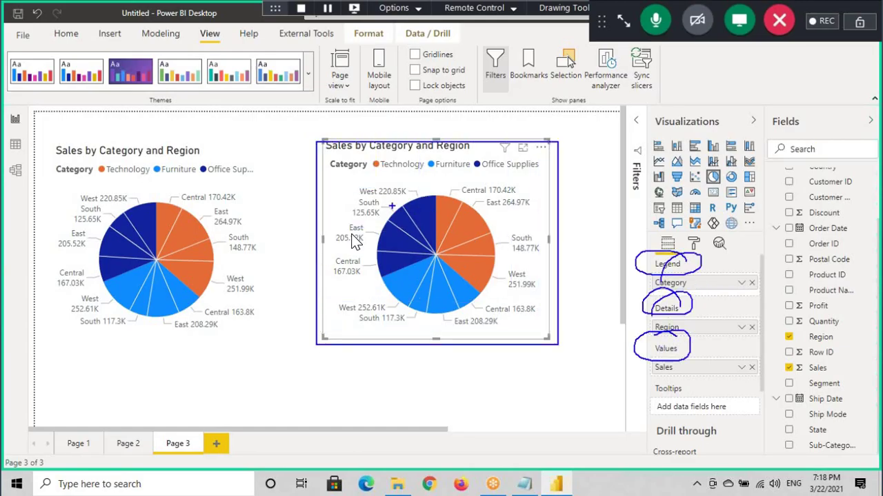
mouse_move(338, 186)
mouse_down()
mouse_move(488, 304)
mouse_move(557, 337)
mouse_up()
drag(405, 247, 488, 216)
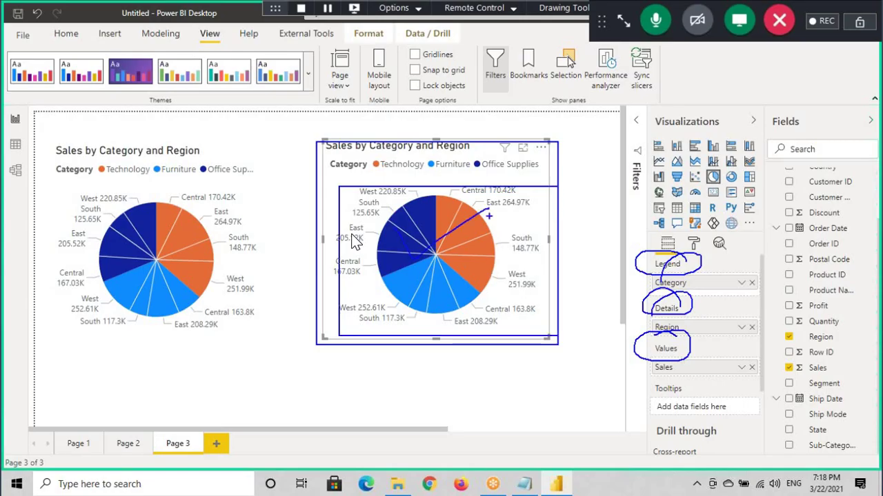
key(Escape)
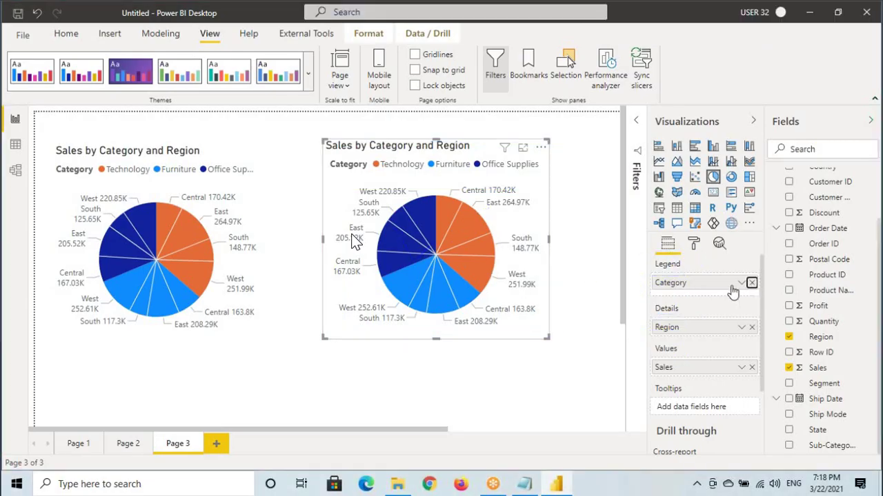
Try the second pie chart without Category in the legend and without Region in the details, putting each field back.
click(752, 284)
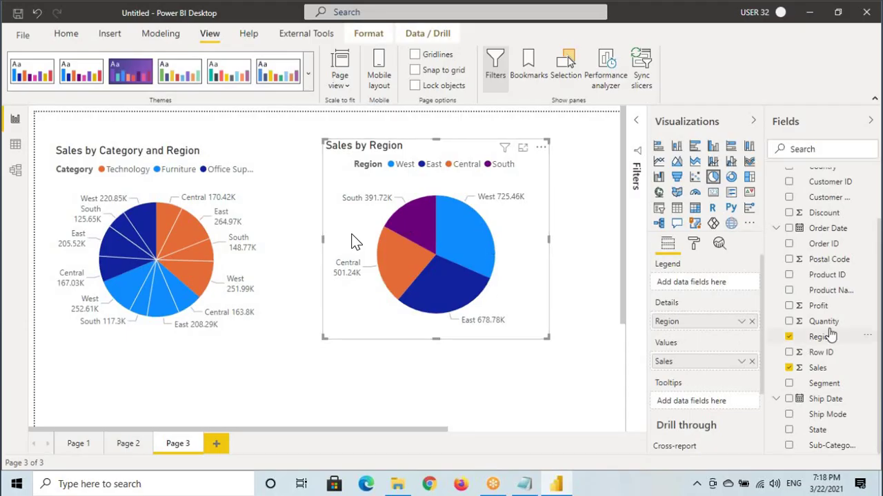
scroll(829, 272, up, 2)
drag(825, 201, 686, 282)
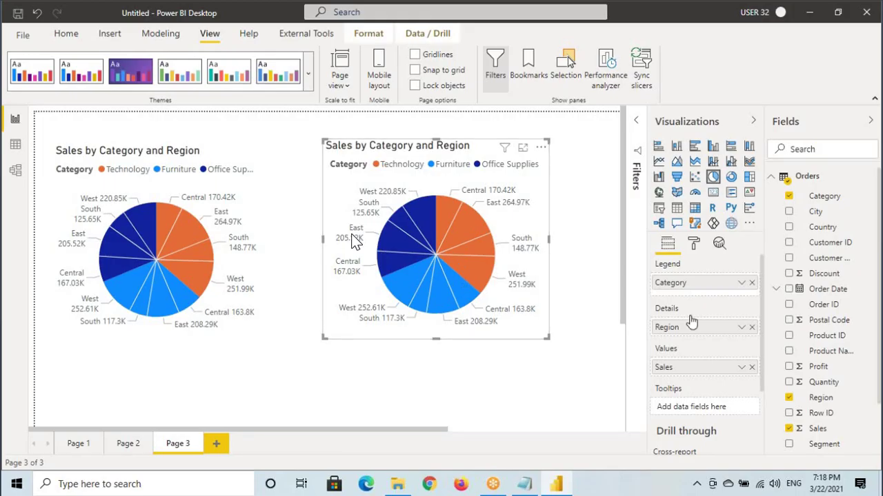
click(751, 328)
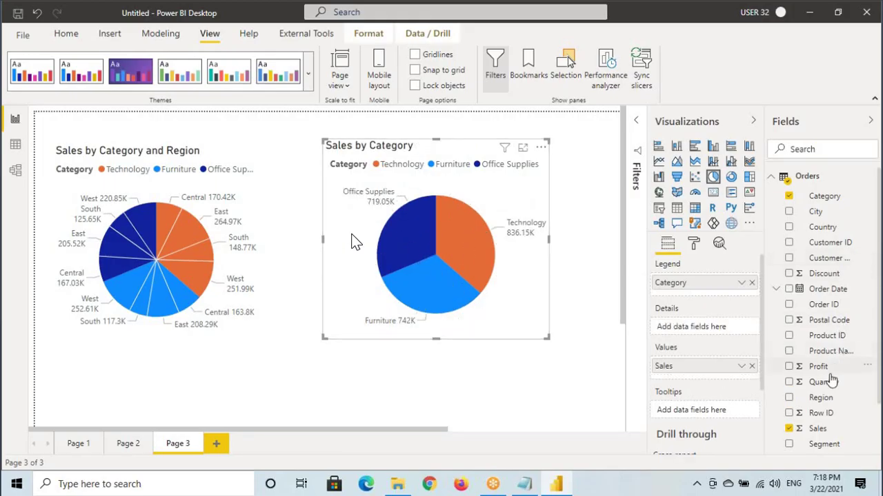
drag(829, 407, 696, 327)
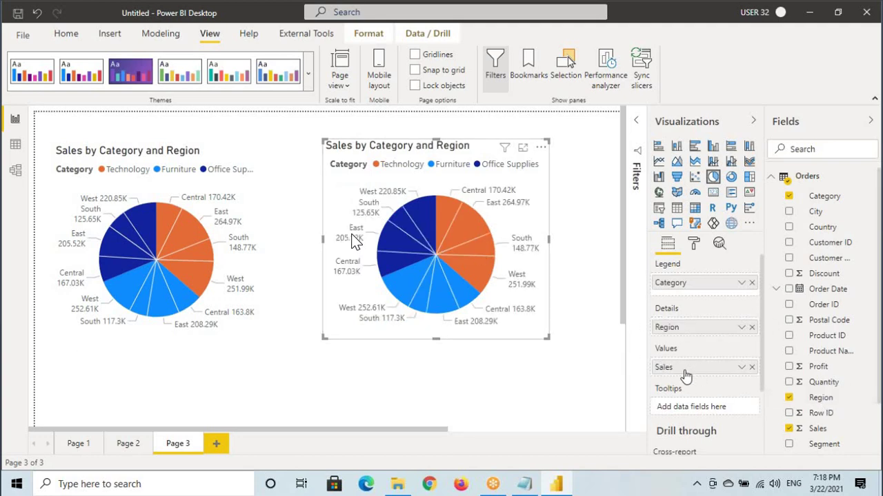
Try removing Sales from the second pie chart's values with Category and Region still assigned, and put Sales back.
key(ctrl+2)
drag(704, 353, 643, 379)
drag(651, 341, 708, 381)
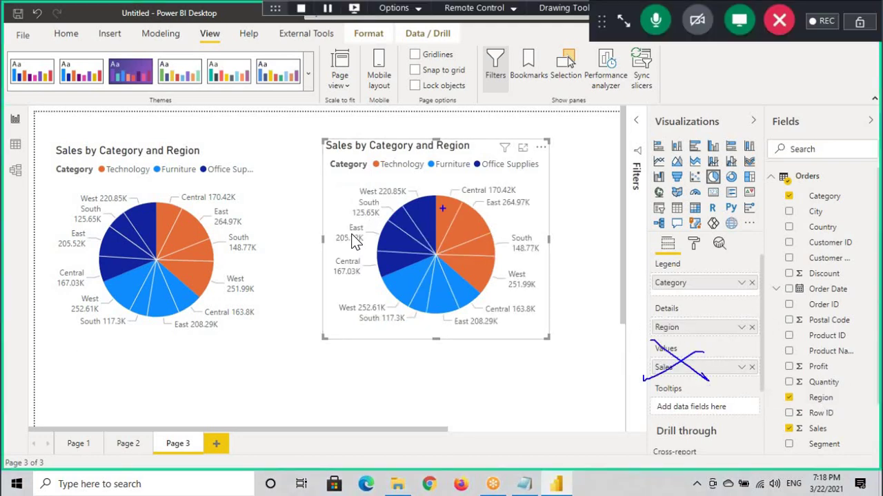
mouse_move(474, 206)
mouse_down()
mouse_move(384, 208)
mouse_move(483, 198)
mouse_up()
key(Escape)
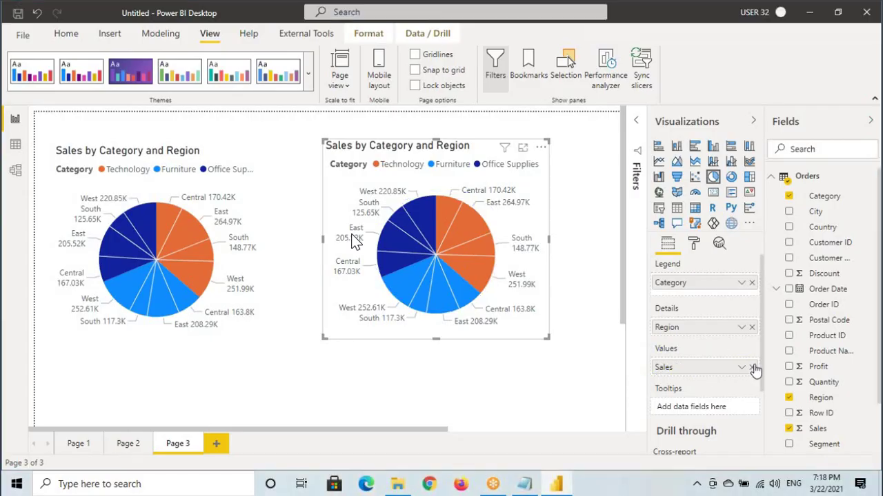
click(751, 367)
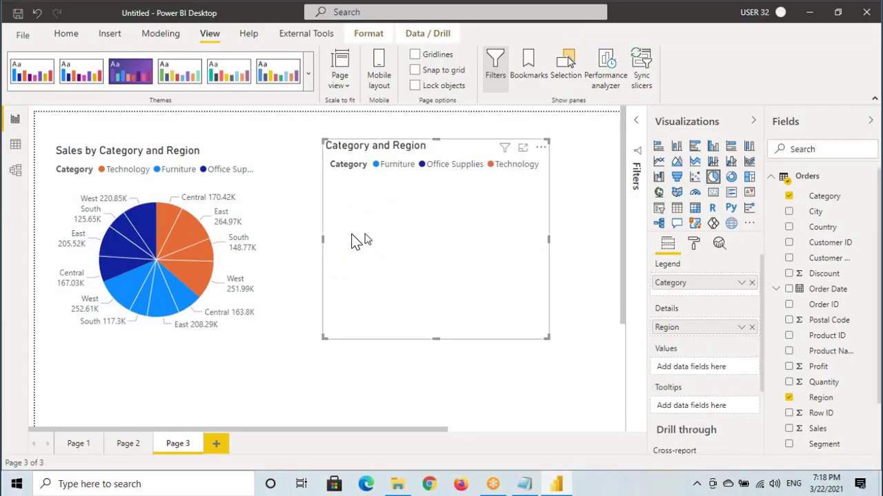
drag(330, 197, 550, 363)
mouse_move(627, 265)
mouse_down()
mouse_move(712, 269)
mouse_move(722, 298)
mouse_move(656, 261)
mouse_up()
mouse_move(437, 238)
mouse_down()
mouse_move(495, 232)
mouse_move(514, 215)
mouse_up()
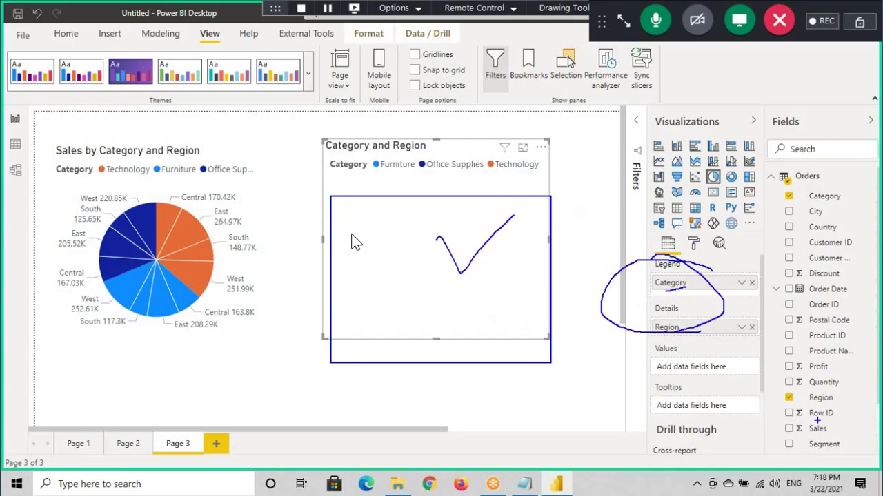
drag(826, 431, 717, 385)
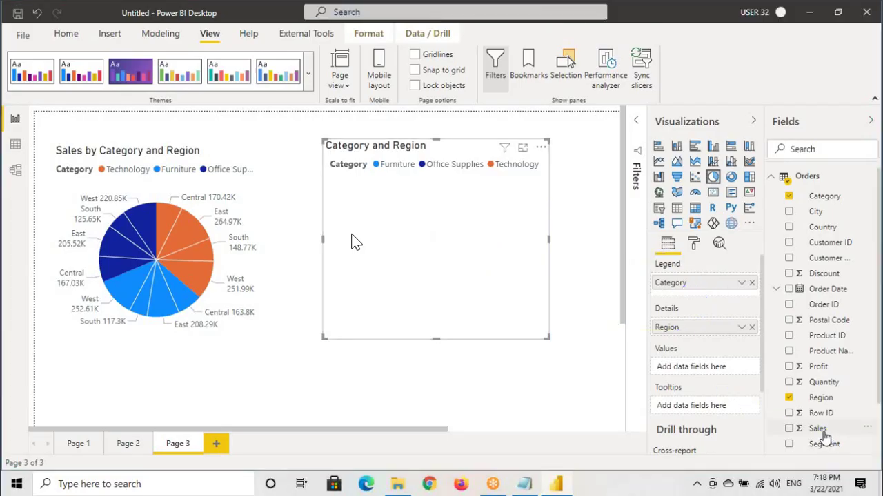
mouse_move(819, 429)
mouse_down()
mouse_move(661, 376)
mouse_move(700, 366)
mouse_up()
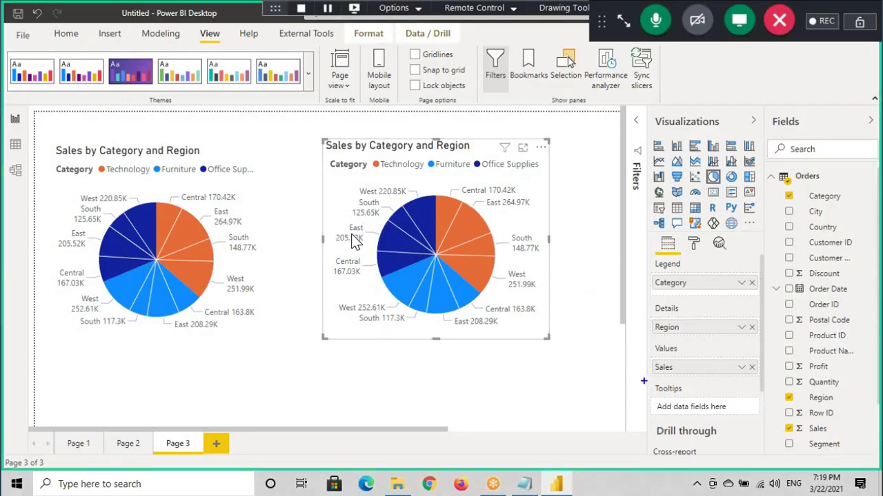
Try adding Profit to the second pie chart's tooltips, and remove it again.
drag(643, 381, 732, 416)
mouse_move(829, 373)
mouse_down()
mouse_move(767, 343)
mouse_move(692, 390)
mouse_up()
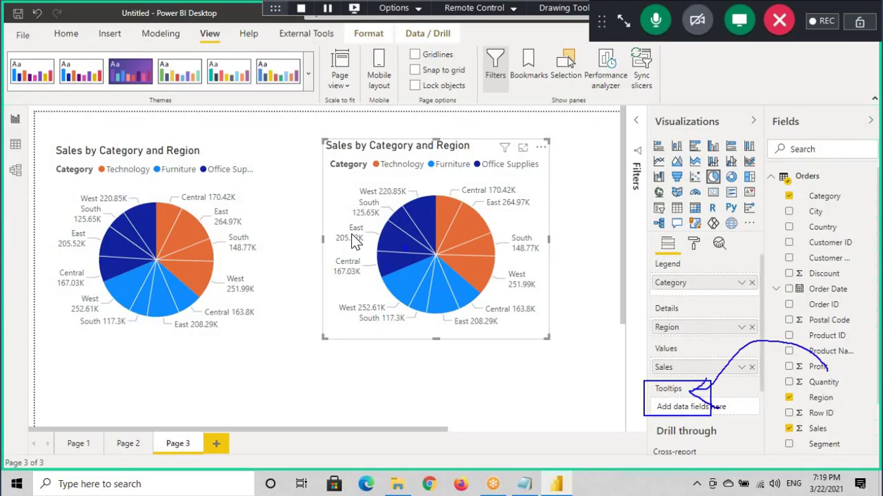
drag(346, 202, 553, 314)
mouse_move(392, 252)
mouse_down()
mouse_move(500, 239)
mouse_move(489, 229)
mouse_up()
mouse_move(818, 367)
mouse_down()
mouse_move(754, 368)
mouse_move(684, 407)
mouse_up()
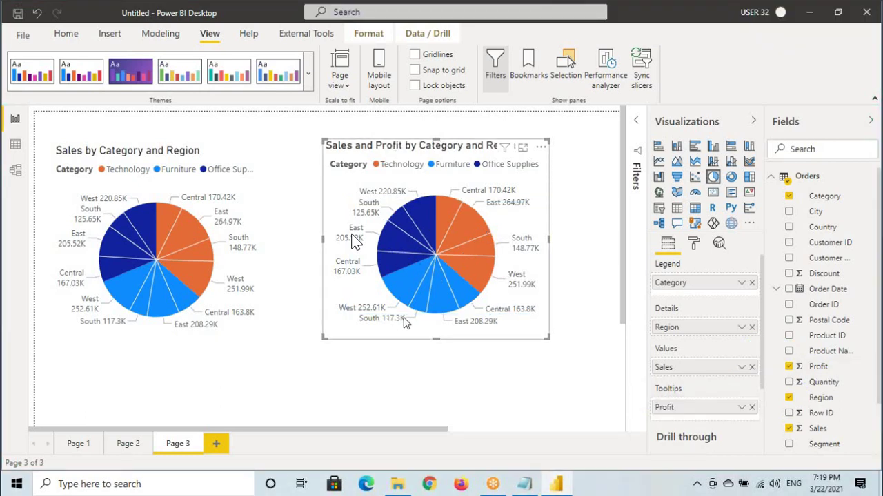
click(752, 408)
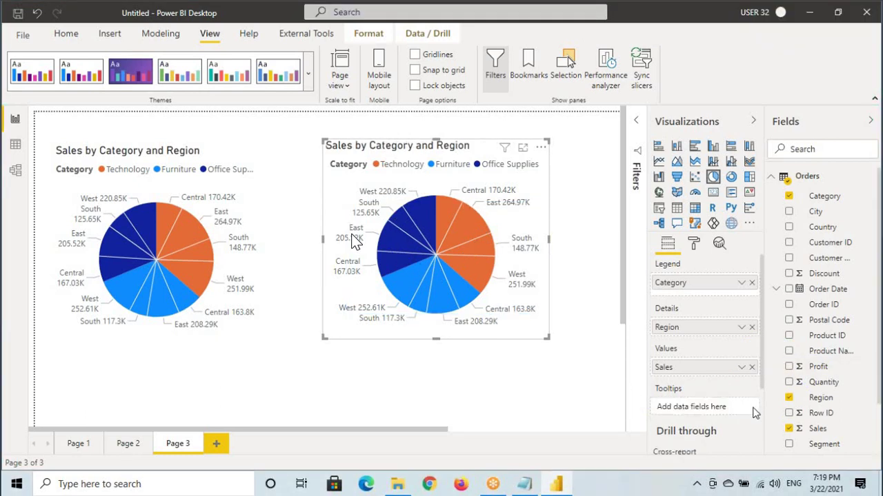
Enlarge the second pie chart slightly and examine the fields in the tooltip of its Technology East slice.
drag(549, 337, 564, 355)
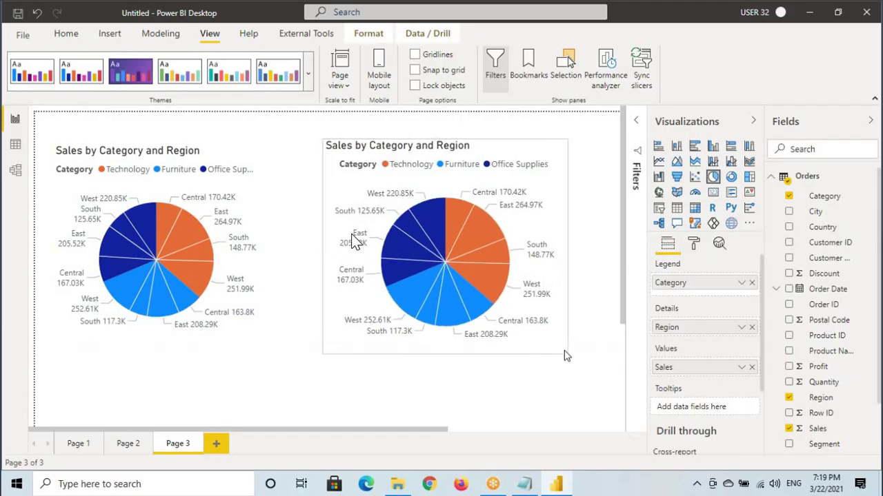
mouse_move(482, 234)
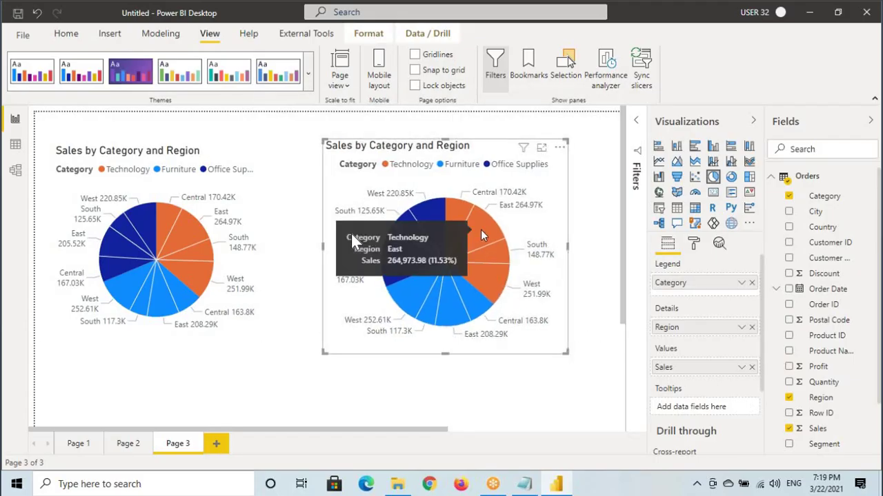
key(ctrl+2)
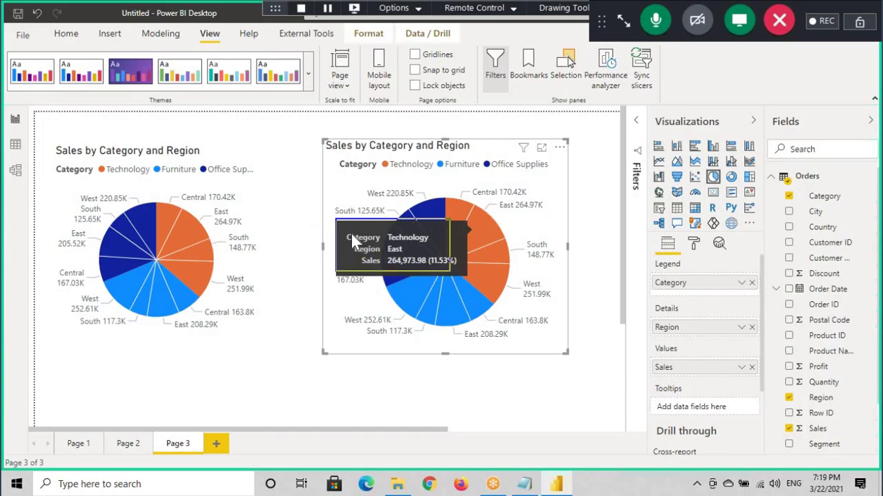
drag(336, 219, 467, 276)
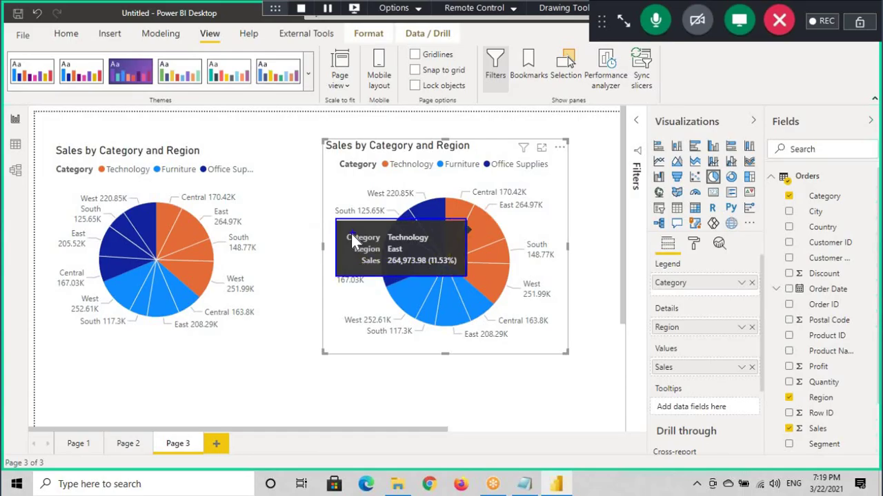
drag(351, 234, 285, 227)
drag(832, 367, 691, 402)
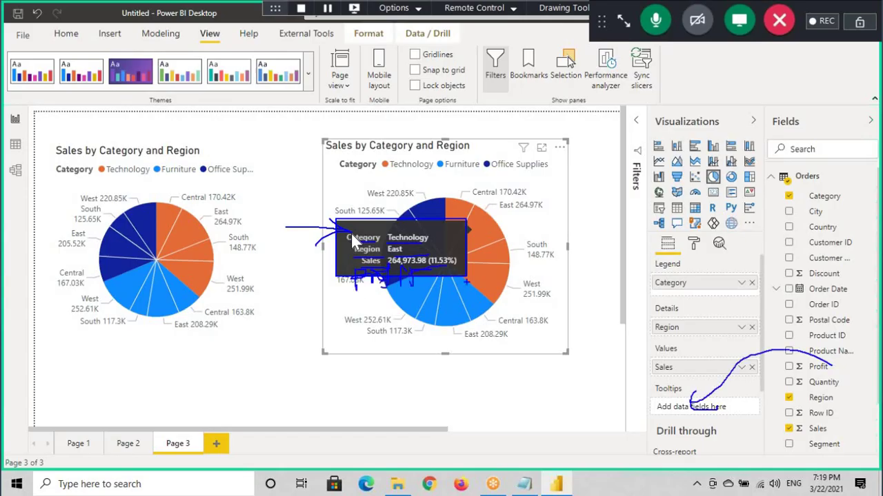
Add Profit to the second pie chart's tooltips and check the tooltip of its Technology South slice.
key(Escape)
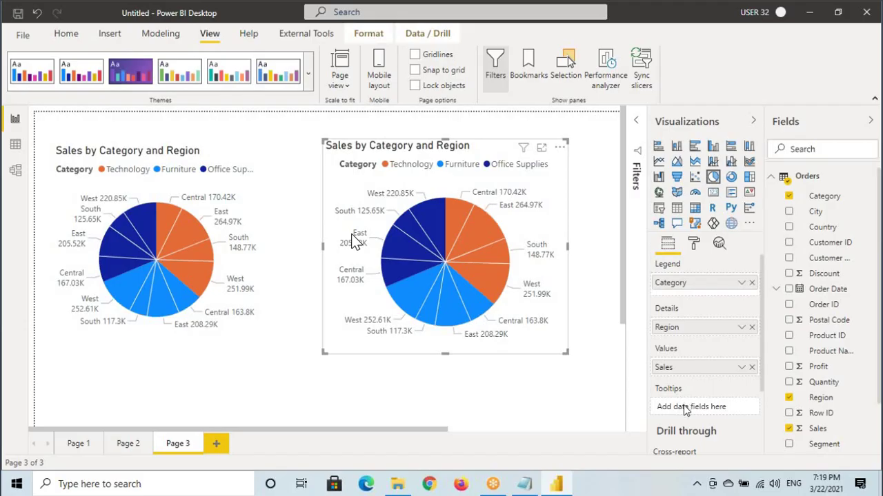
drag(831, 366, 724, 407)
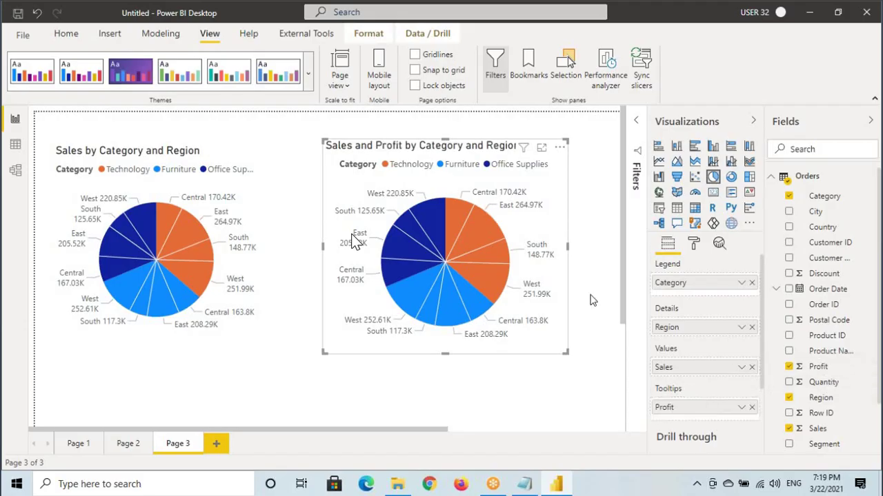
mouse_move(478, 227)
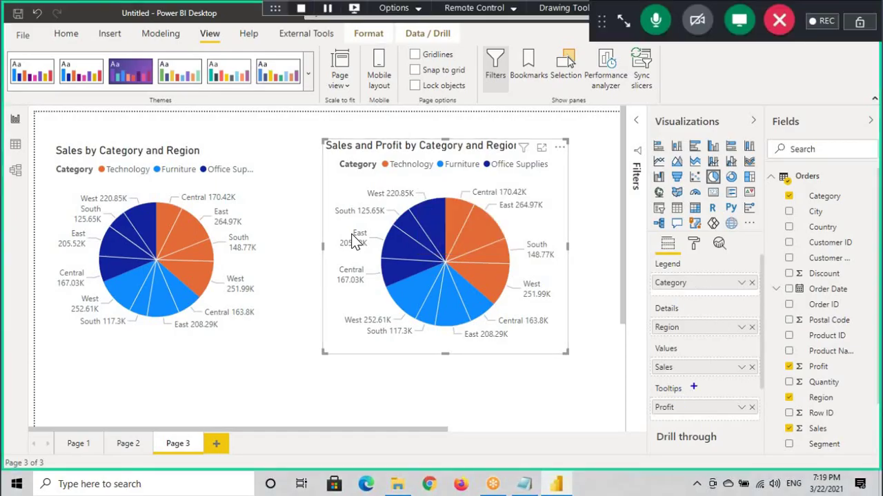
Examine which fields are assigned to the second pie chart's values and tooltips.
drag(693, 387, 650, 379)
mouse_move(671, 412)
mouse_down()
mouse_move(727, 416)
mouse_move(701, 382)
mouse_up()
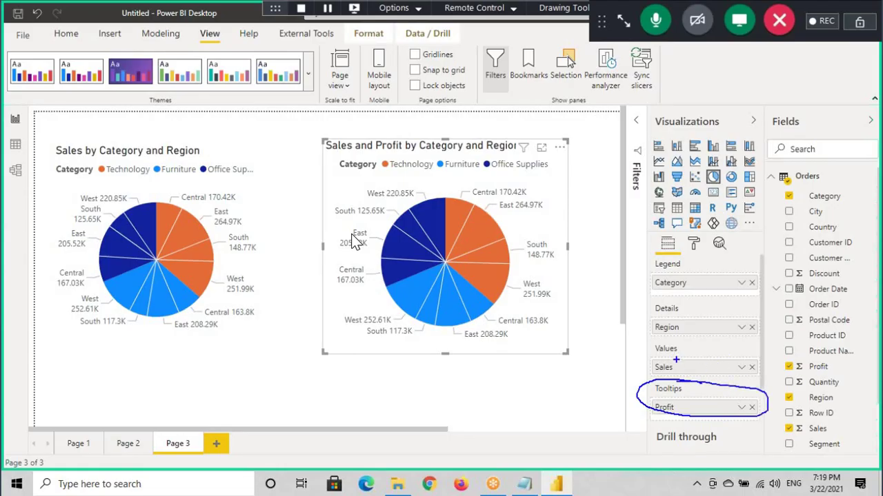
drag(648, 370, 673, 338)
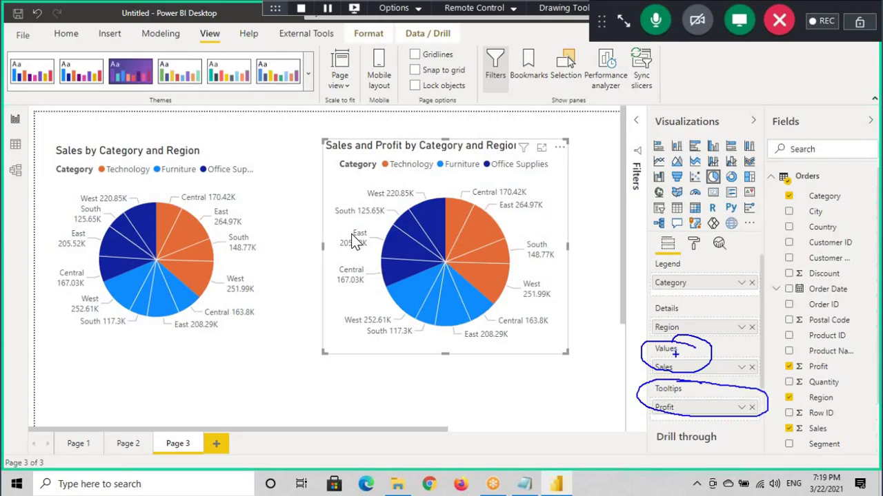
drag(698, 382, 705, 363)
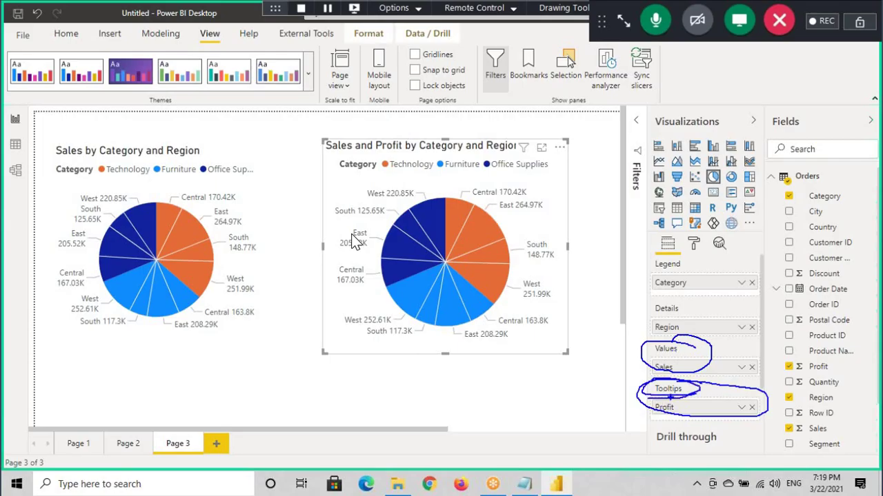
key(Escape)
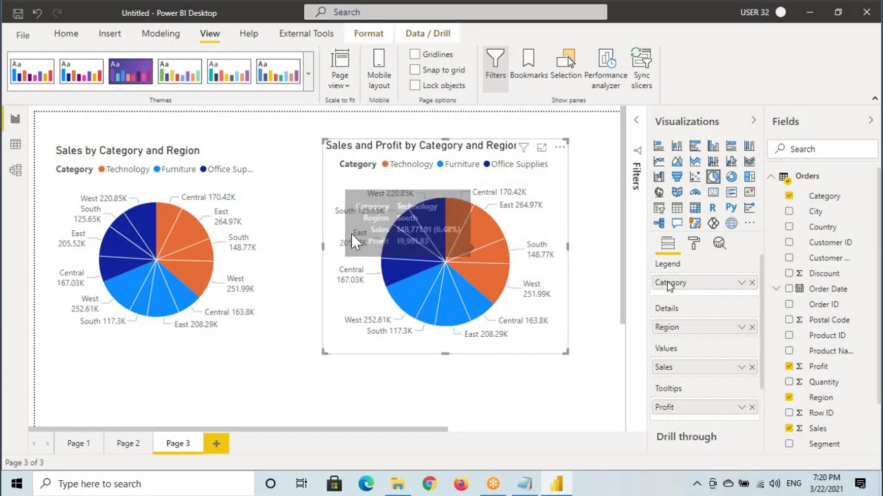
Switch to the Notepad notes and duplicate the line "Category, Region wise Sales & Profit" directly below itself.
key(alt+Tab)
drag(4, 352, 295, 353)
key(ctrl+c)
click(295, 353)
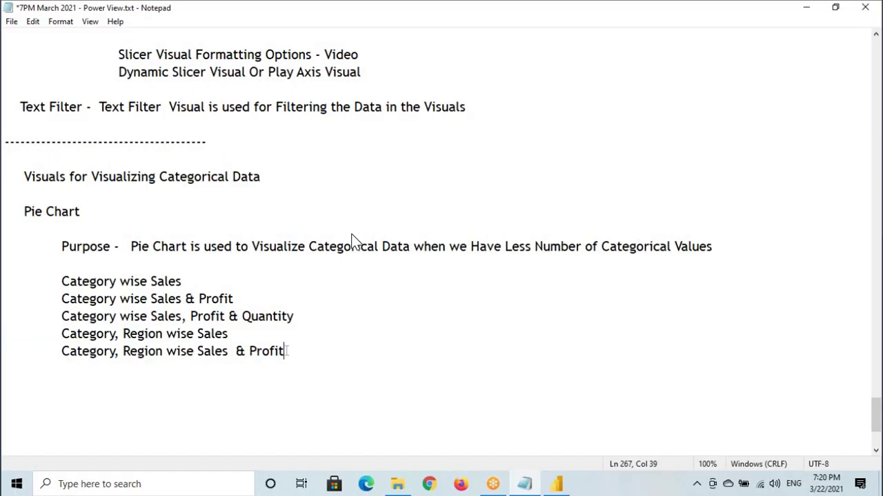
key(Return)
key(ctrl+v)
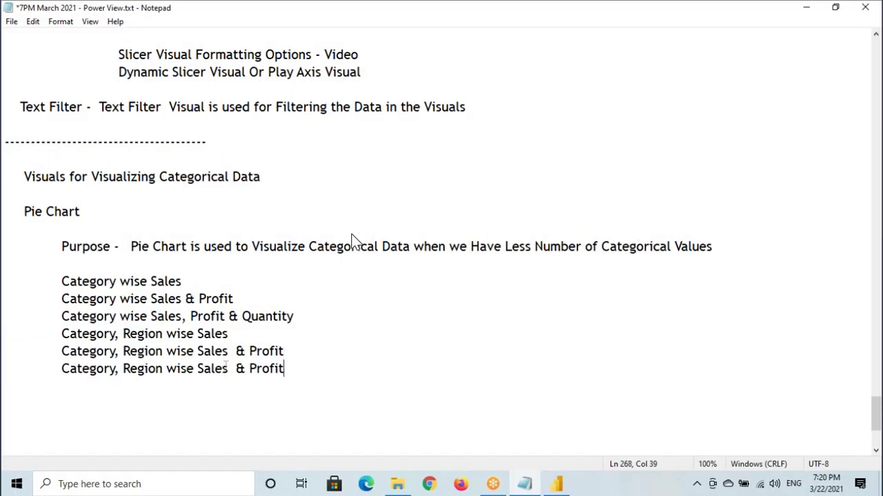
Change the copied line to "Category, Region wise Sales, Profit & Quantity" and save the notes.
click(247, 369)
key(BackSpace)
key(BackSpace)
key(BackSpace)
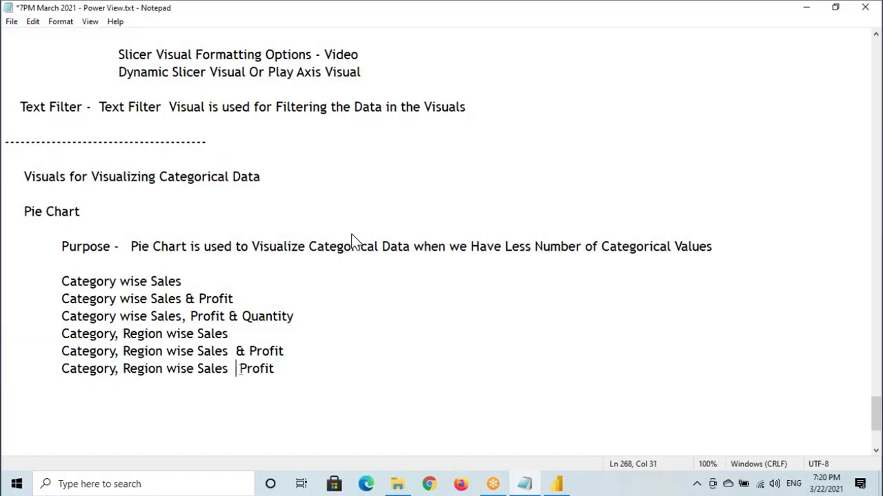
text(, Profit )
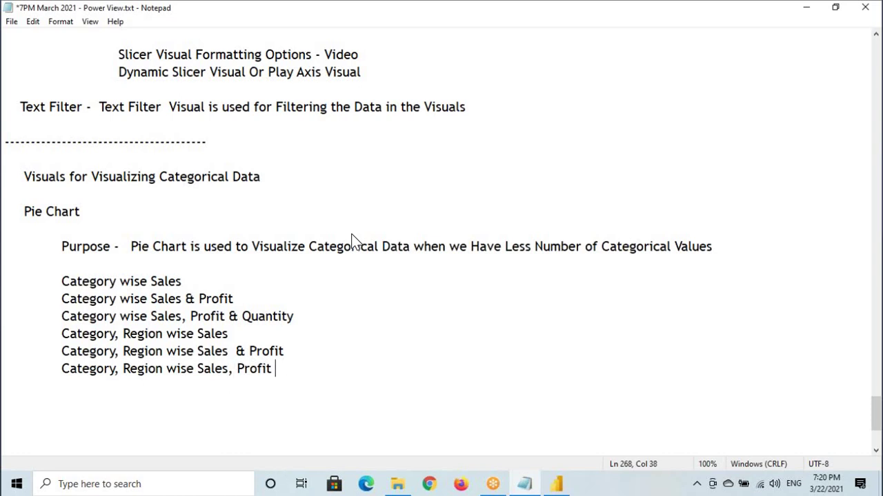
text(& Quantity)
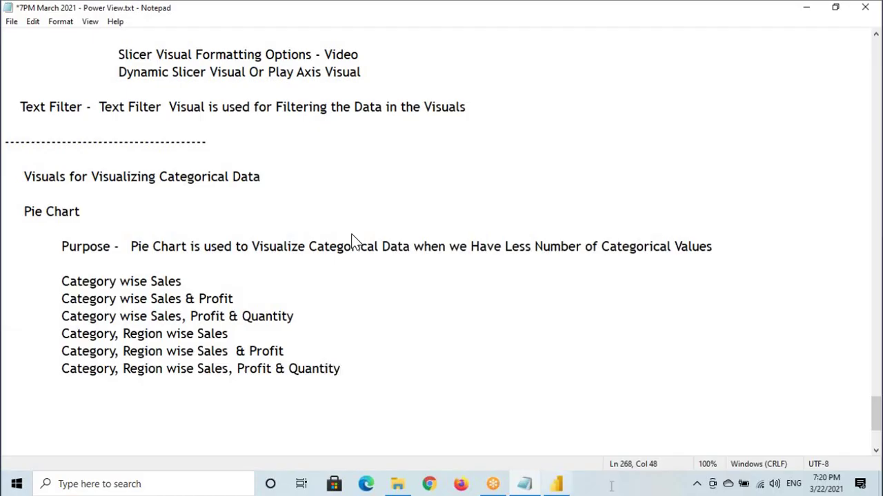
key(ctrl+s)
Switch to Power BI Desktop, add a new report page and set its page view to actual size.
key(alt+Tab)
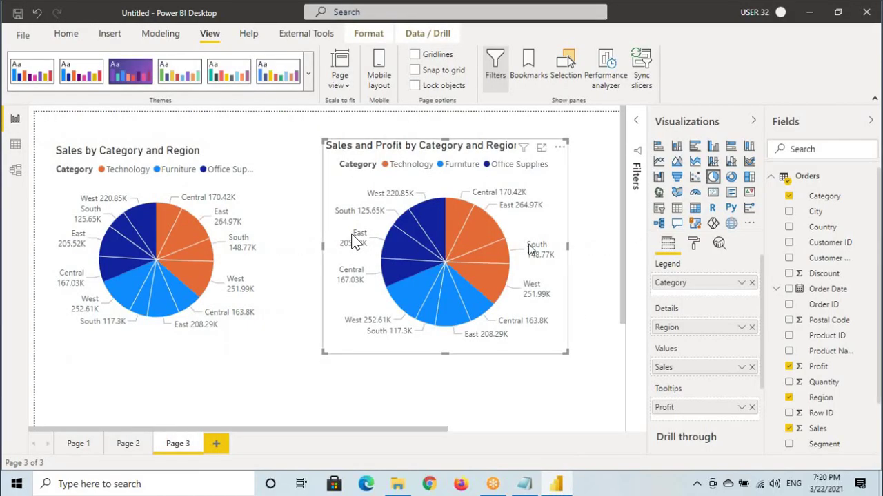
click(216, 443)
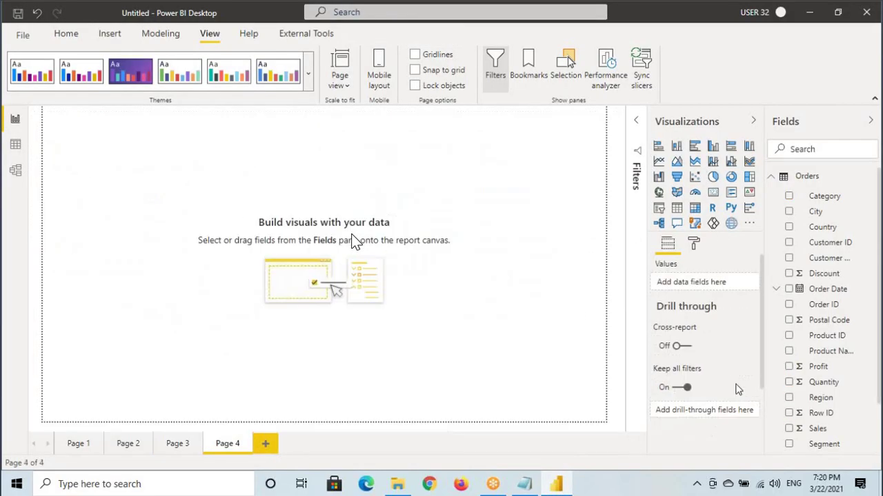
click(339, 77)
click(350, 148)
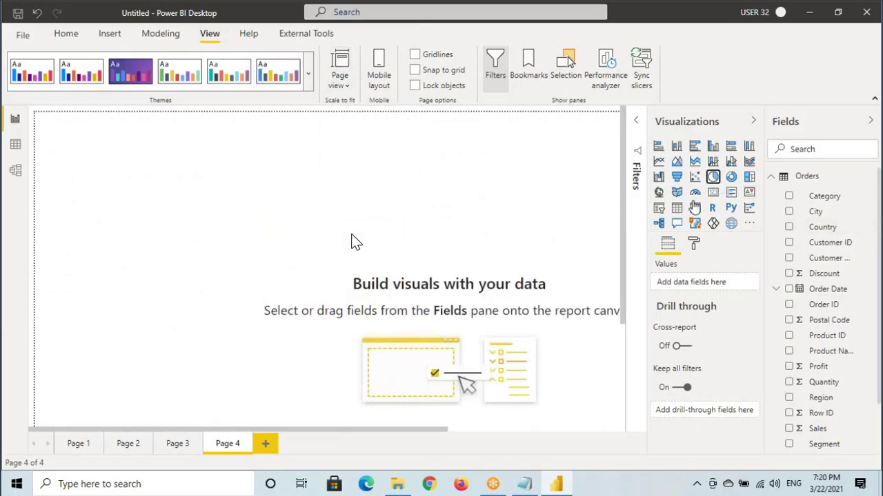
Insert a pie chart on Page 4 with Category as legend, Sales as values and Region as details.
click(713, 177)
drag(824, 196, 704, 279)
scroll(822, 338, down, 1)
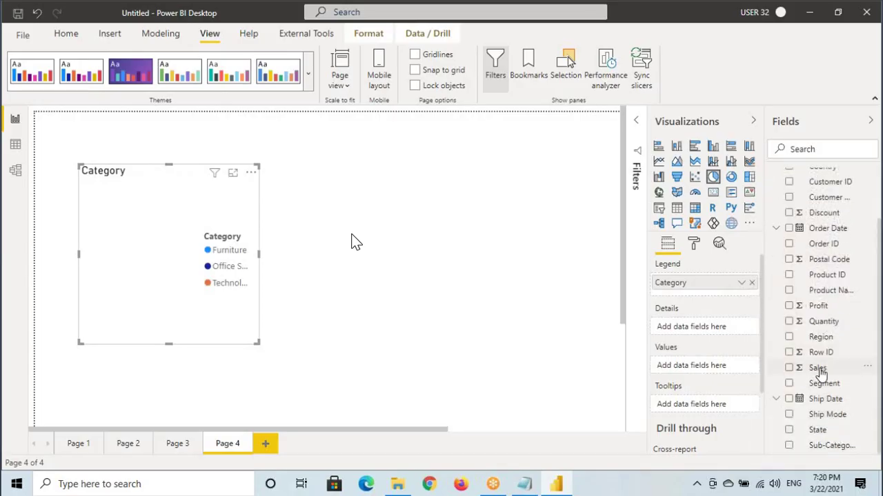
click(788, 368)
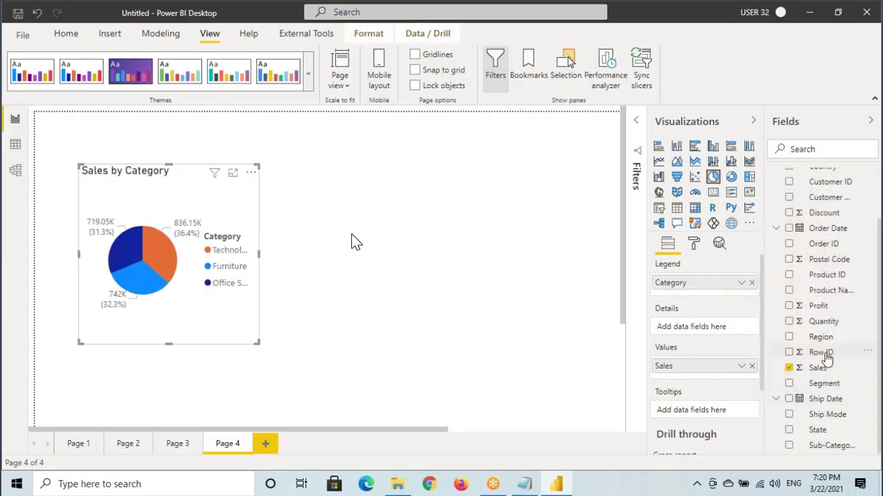
drag(821, 336, 705, 331)
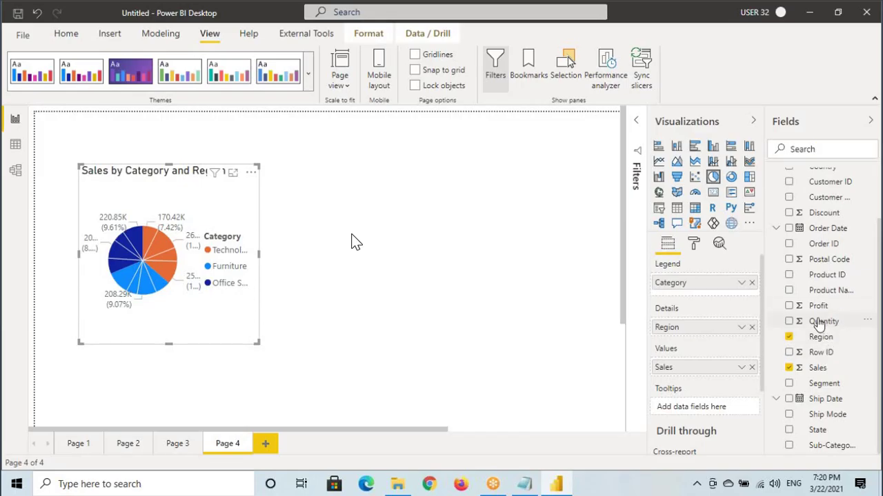
Add Profit and Quantity to the Page 4 pie chart's tooltips and enlarge the chart.
drag(821, 307, 717, 406)
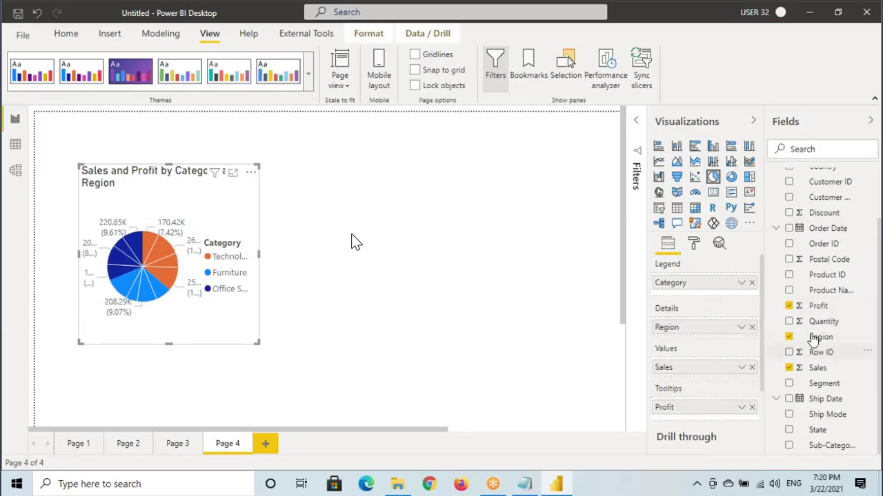
drag(826, 322, 703, 416)
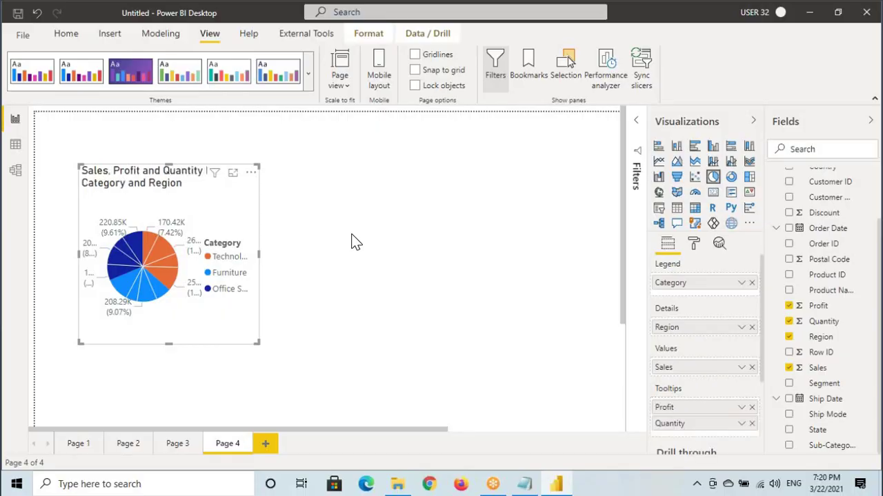
key(ctrl+shift+d)
drag(648, 395, 648, 383)
key(ctrl+shift+d)
drag(260, 342, 383, 371)
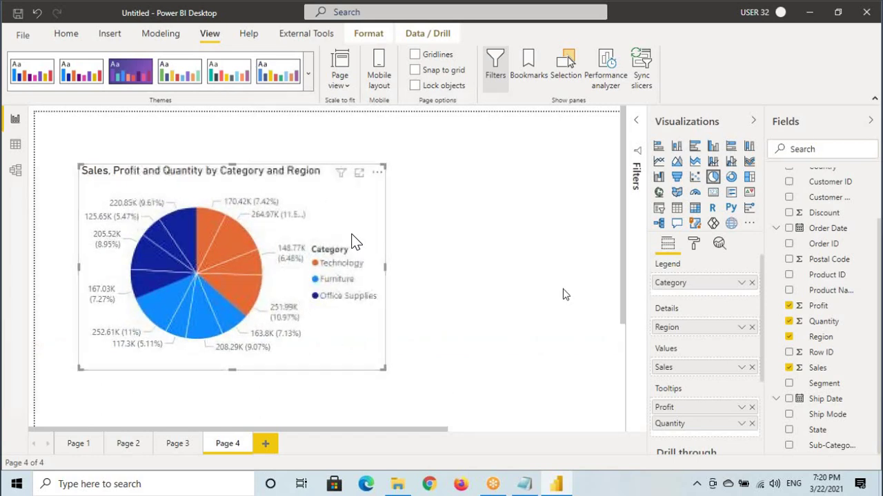
Set the Page 4 pie chart's legend position to Top Center.
click(693, 244)
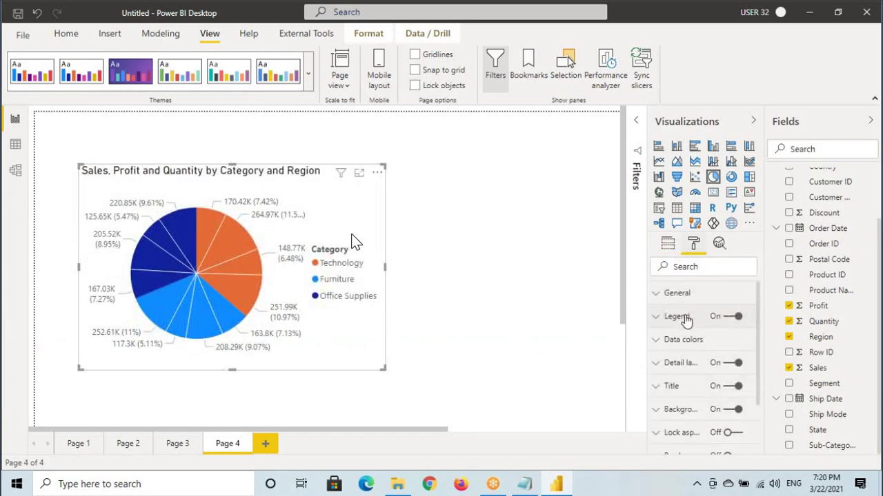
click(682, 316)
click(681, 360)
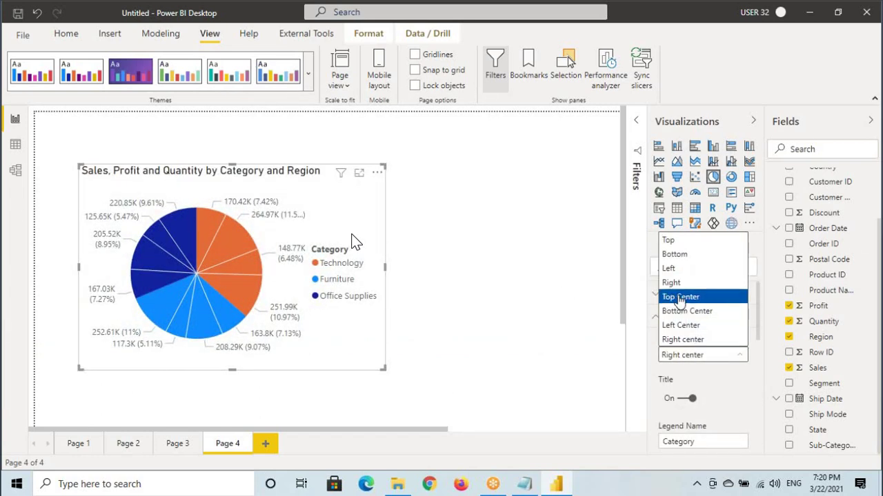
click(679, 297)
click(679, 317)
Set the label style of the Page 4 pie chart's detail labels to Category, data value.
click(676, 362)
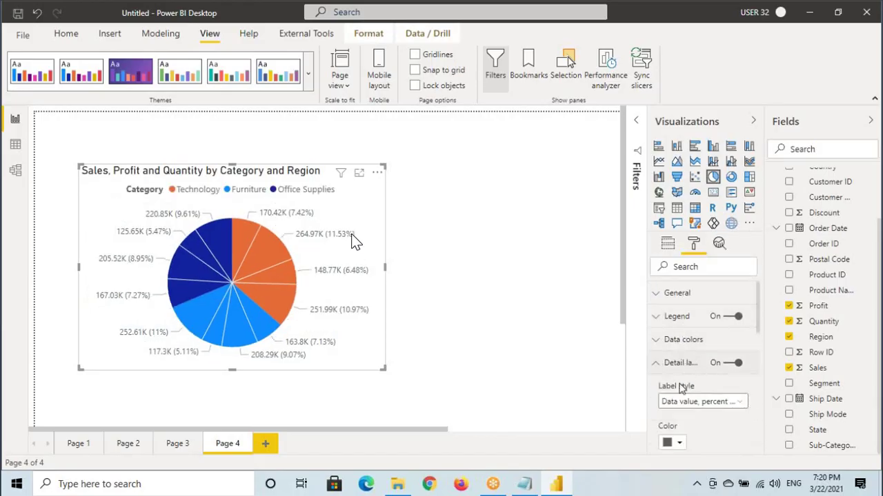
click(667, 402)
click(676, 344)
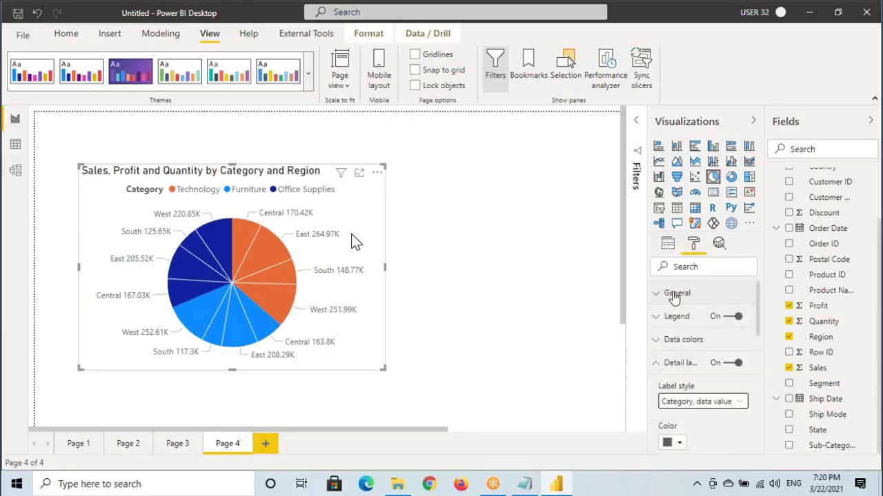
Examine the Page 4 pie chart's field assignments for legend, details, values and tooltips.
click(666, 243)
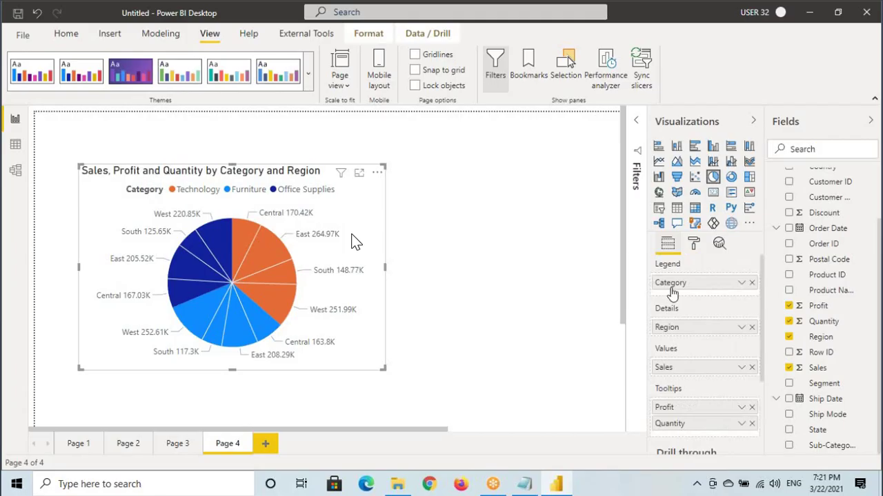
key(ctrl+2)
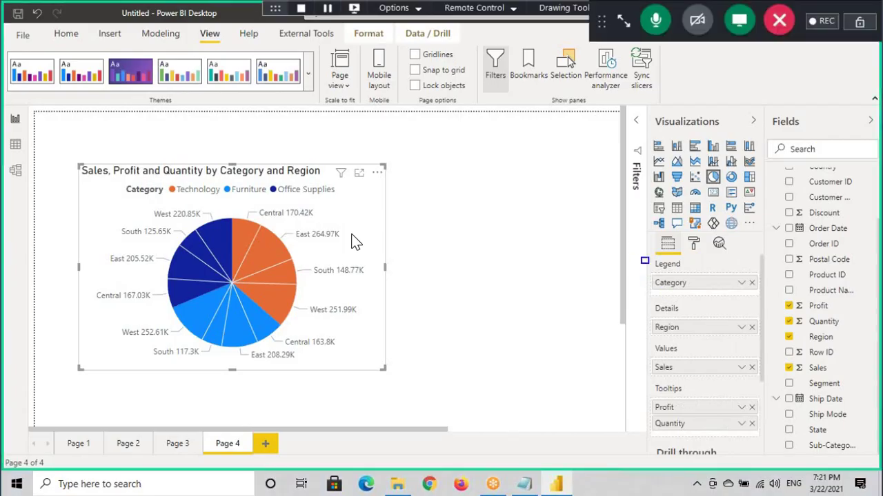
mouse_move(642, 259)
mouse_down()
mouse_move(736, 336)
mouse_move(764, 336)
mouse_up()
drag(647, 269, 652, 254)
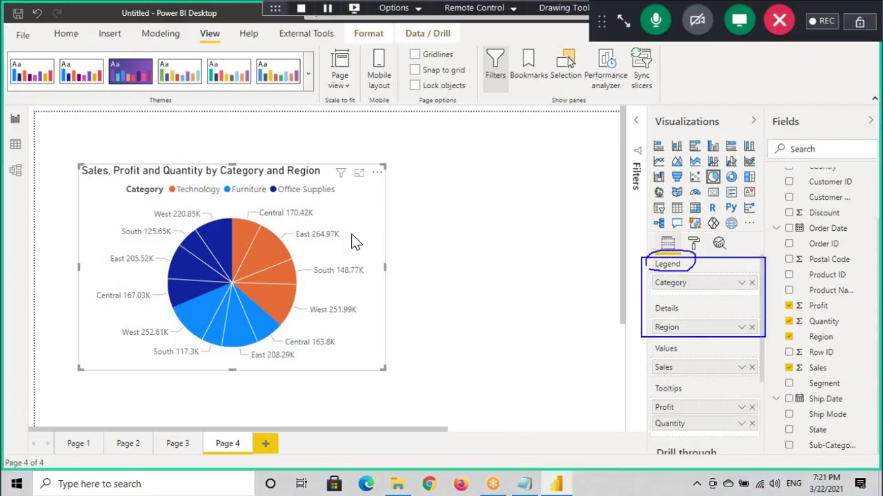
drag(684, 309, 681, 302)
mouse_move(641, 340)
mouse_down()
mouse_move(706, 414)
mouse_move(784, 436)
mouse_up()
mouse_move(646, 360)
mouse_down()
mouse_move(686, 339)
mouse_move(652, 360)
mouse_up()
drag(669, 374, 702, 386)
mouse_move(648, 137)
mouse_down()
mouse_move(679, 178)
mouse_move(776, 241)
mouse_up()
drag(580, 189, 655, 183)
drag(655, 183, 622, 232)
mouse_move(472, 178)
mouse_down()
mouse_move(489, 150)
mouse_move(486, 194)
mouse_move(494, 152)
mouse_move(627, 298)
mouse_move(624, 322)
mouse_up()
mouse_move(502, 169)
mouse_down()
mouse_move(595, 344)
mouse_move(633, 354)
mouse_move(601, 368)
mouse_up()
mouse_move(757, 266)
mouse_down()
mouse_move(745, 258)
mouse_move(630, 314)
mouse_move(710, 256)
mouse_up()
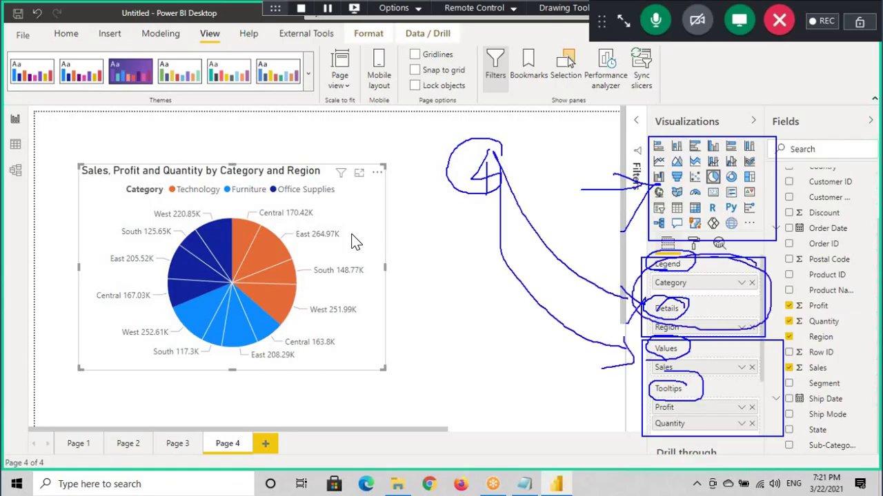
mouse_move(757, 343)
mouse_down()
mouse_move(647, 365)
mouse_move(720, 436)
mouse_move(732, 334)
mouse_up()
key(Escape)
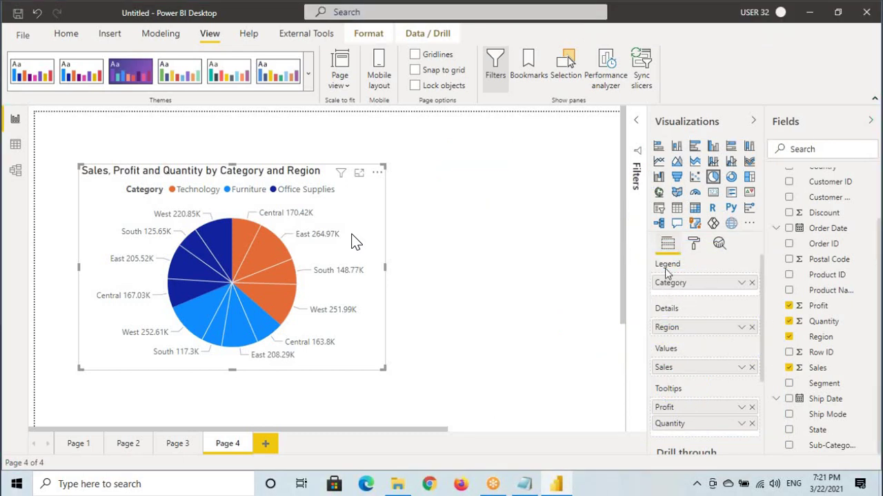
Open Page 1 and examine the legend and values fields of its Sales by Category pie chart.
click(79, 445)
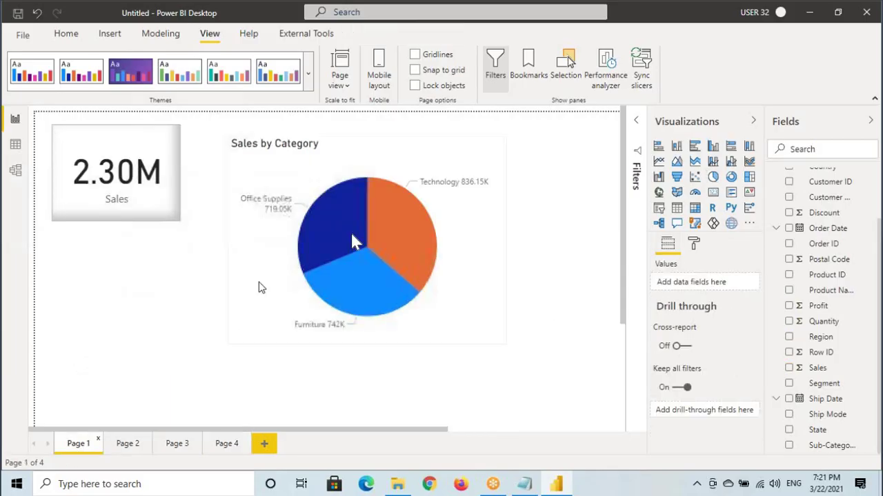
click(476, 289)
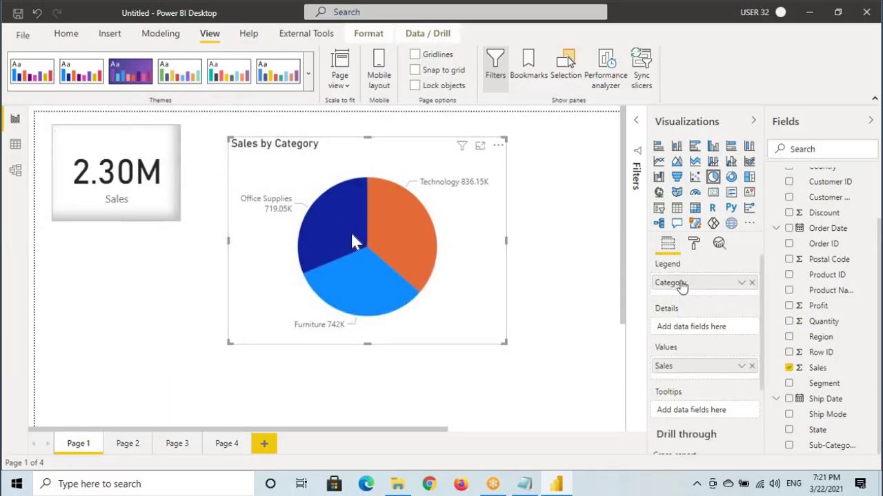
drag(651, 258, 713, 297)
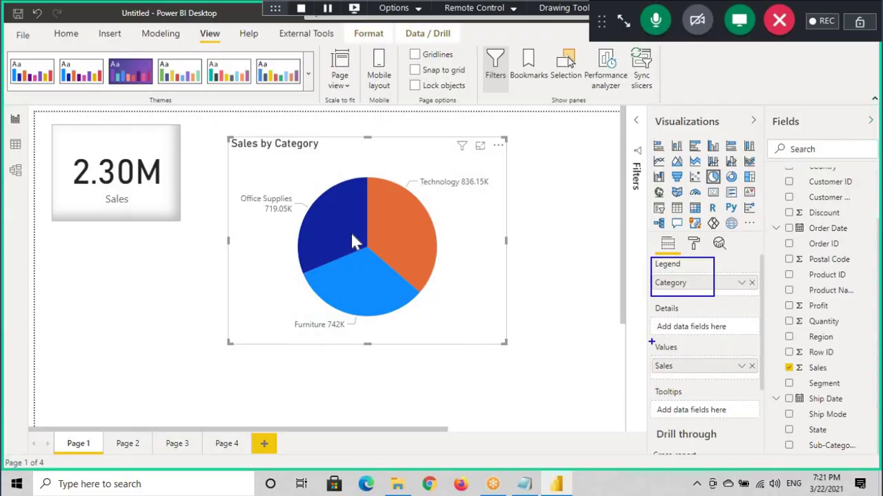
mouse_move(651, 342)
mouse_down()
mouse_move(728, 376)
mouse_move(743, 343)
mouse_up()
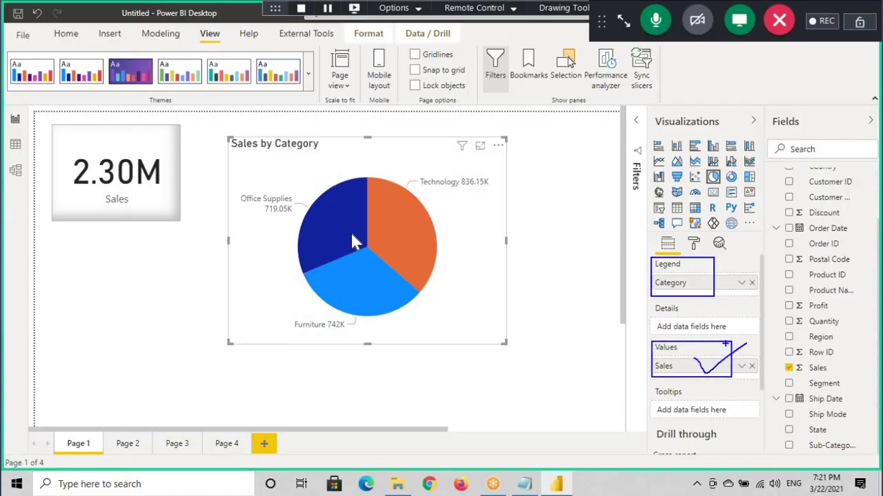
drag(683, 280, 723, 247)
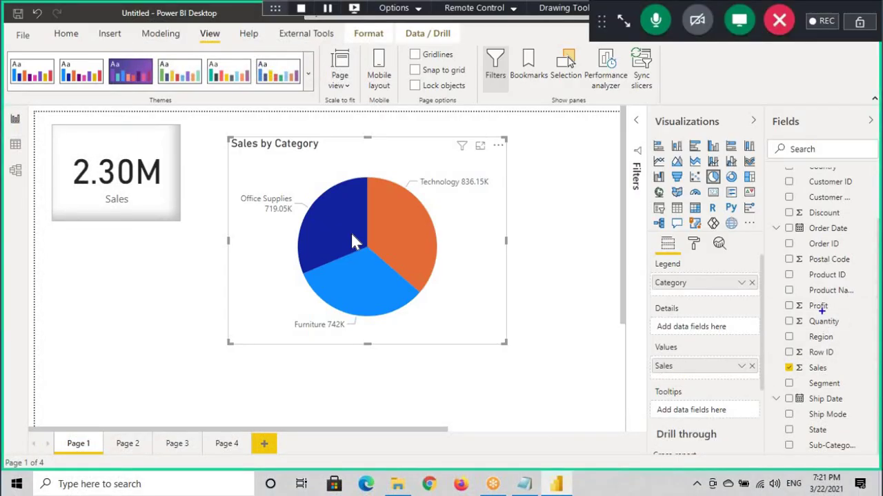
Examine the values and tooltips fields of the Page 1 Sales by Category pie chart and where Profit could be added.
mouse_move(821, 311)
mouse_down()
mouse_move(727, 336)
mouse_move(683, 372)
mouse_move(745, 386)
mouse_move(824, 309)
mouse_move(678, 381)
mouse_move(708, 381)
mouse_move(652, 401)
mouse_move(703, 415)
mouse_move(666, 401)
mouse_up()
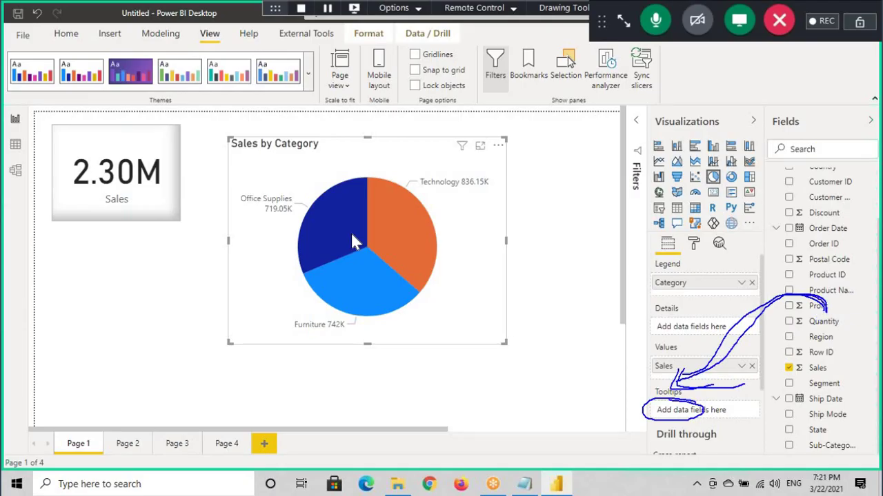
mouse_move(677, 338)
mouse_down()
mouse_move(692, 351)
mouse_move(657, 347)
mouse_up()
mouse_move(635, 366)
mouse_down()
mouse_move(576, 376)
mouse_move(653, 406)
mouse_up()
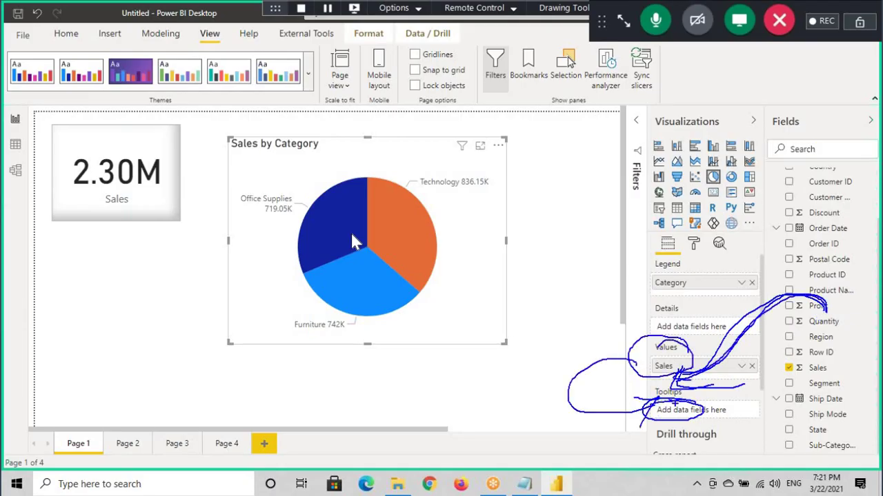
key(Escape)
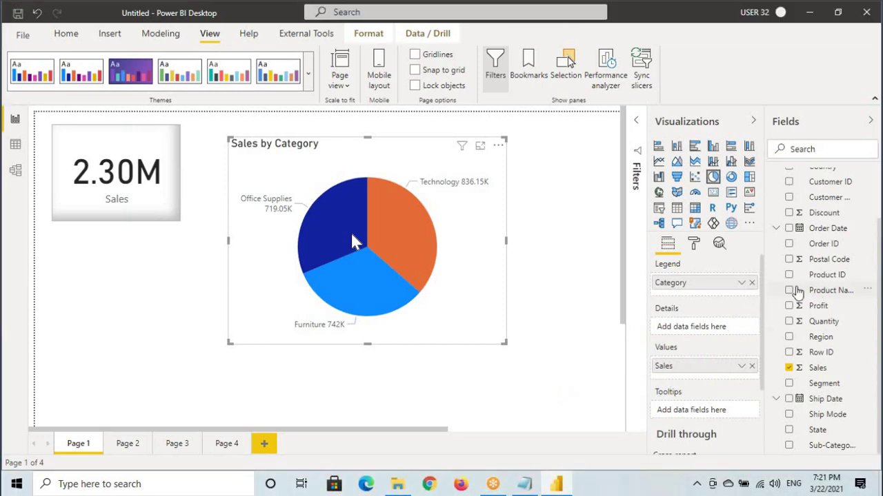
Try adding Profit to the values of the Page 1 Sales by Category pie chart and remove it again.
drag(823, 306, 684, 383)
click(751, 382)
Open Page 2 and examine the values fields of the Sales, Profit and Quantity by Category pie chart.
click(124, 443)
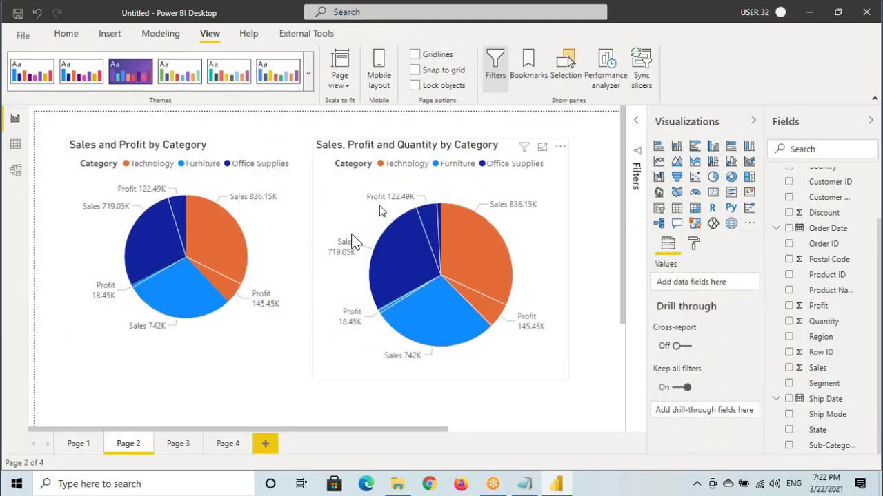
click(444, 179)
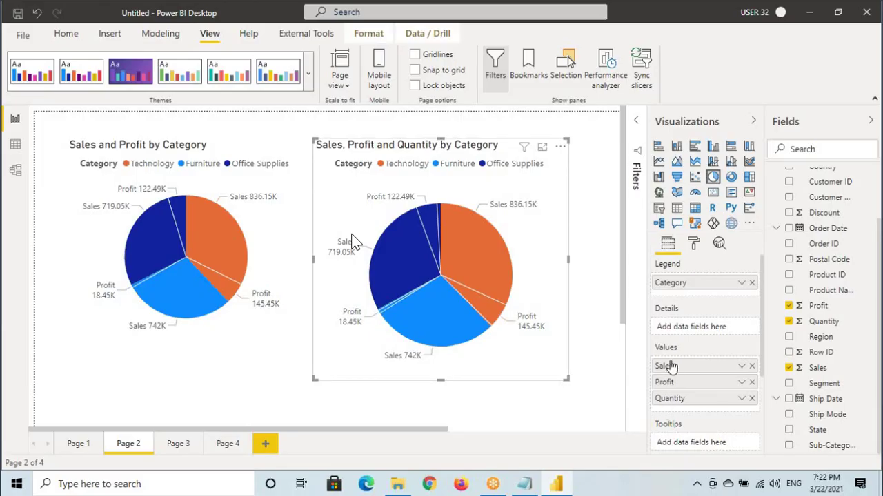
key(ctrl+2)
mouse_move(647, 344)
mouse_down()
mouse_move(706, 398)
mouse_move(746, 399)
mouse_up()
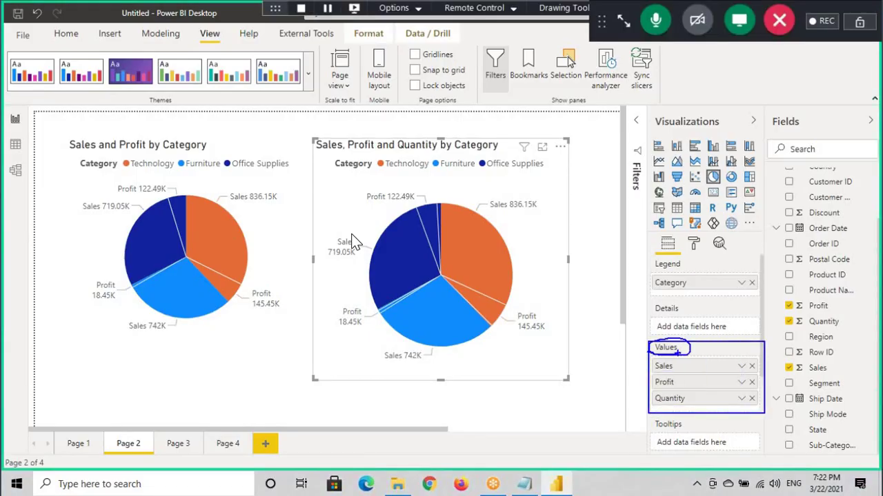
key(Escape)
Open Page 3 and examine the legend, details and values fields of the Sales by Category and Region pie chart.
click(178, 446)
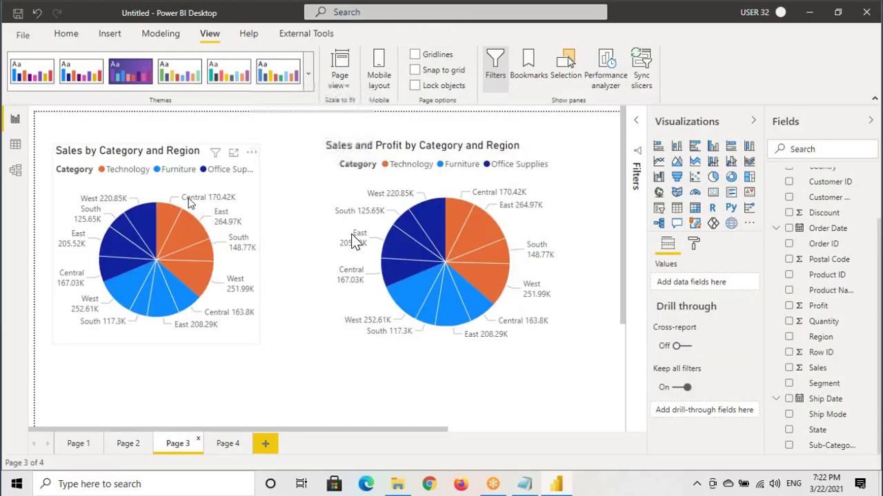
click(189, 202)
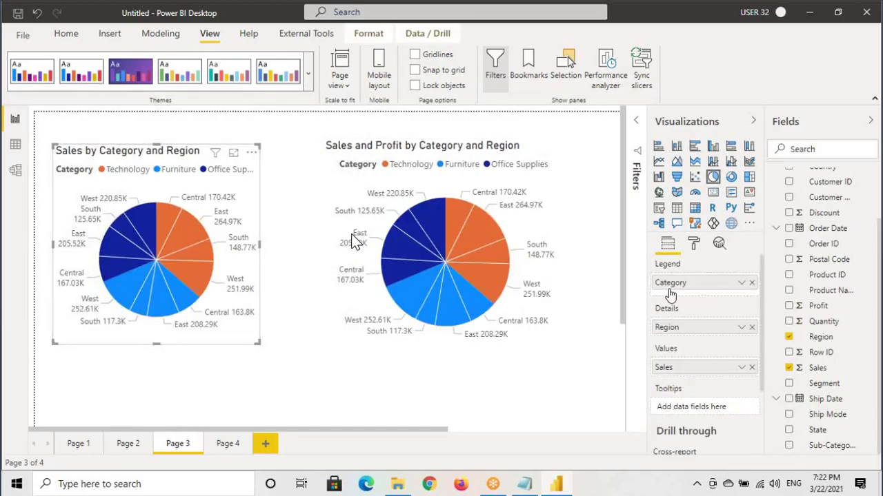
drag(646, 257, 713, 292)
mouse_move(637, 300)
mouse_down()
mouse_move(716, 340)
mouse_move(692, 376)
mouse_up()
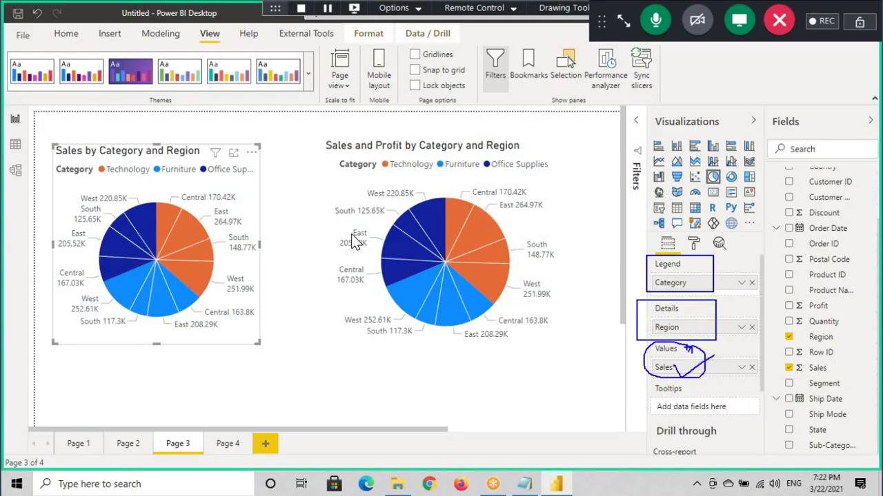
key(Escape)
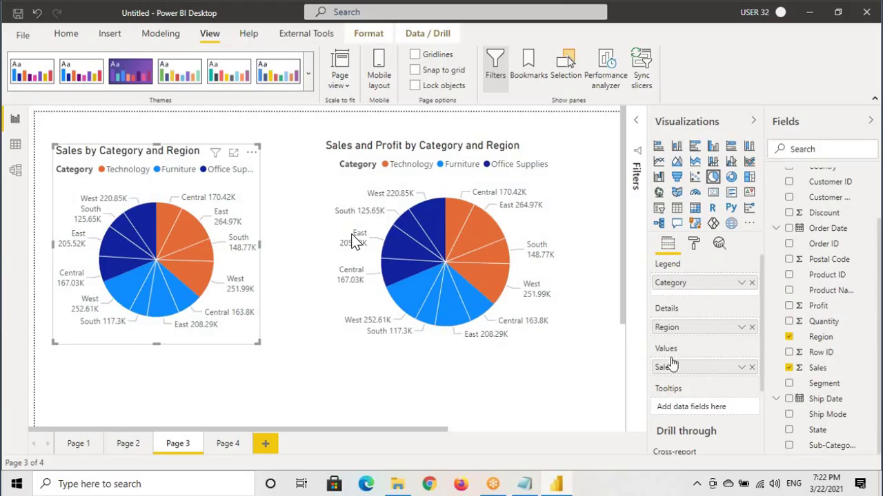
Examine the details, values and tooltips fields of the Page 3 Sales and Profit by Category and Region pie chart.
click(541, 286)
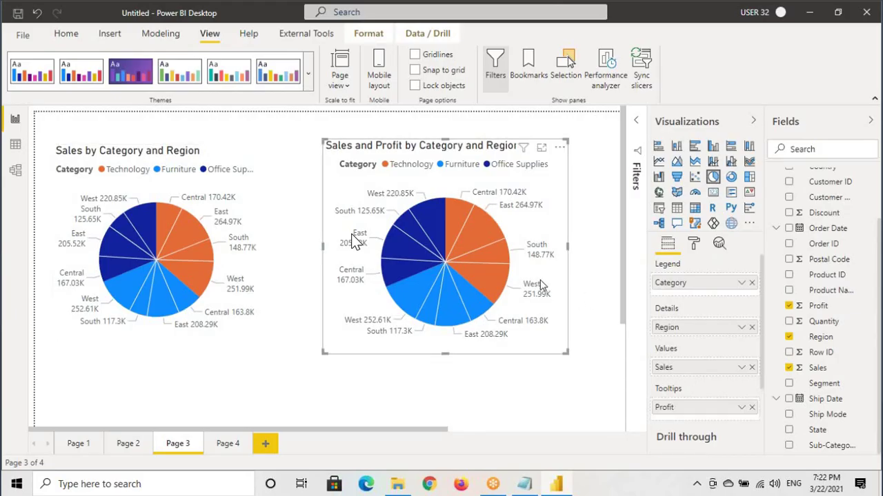
key(ctrl+2)
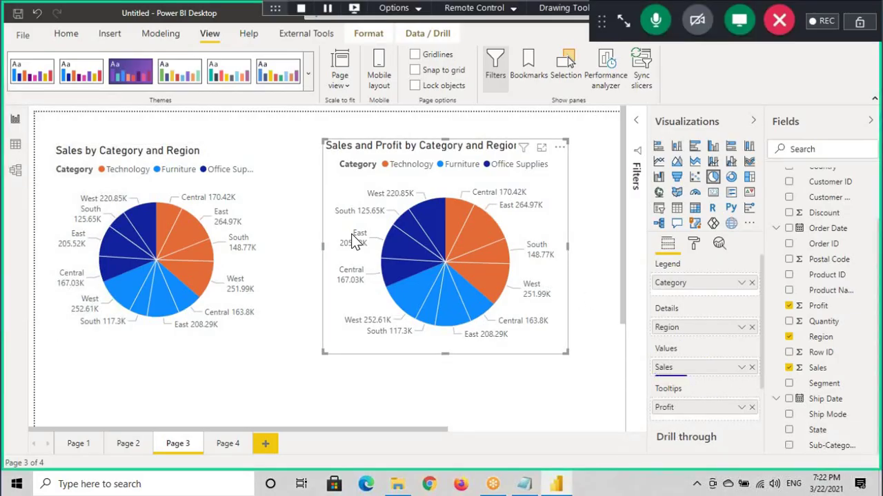
drag(686, 375, 653, 336)
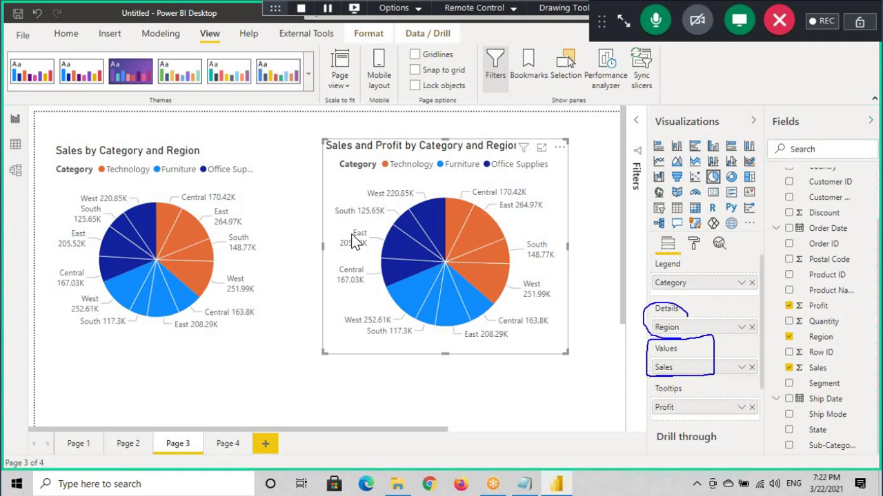
drag(685, 350, 644, 383)
drag(651, 346, 687, 375)
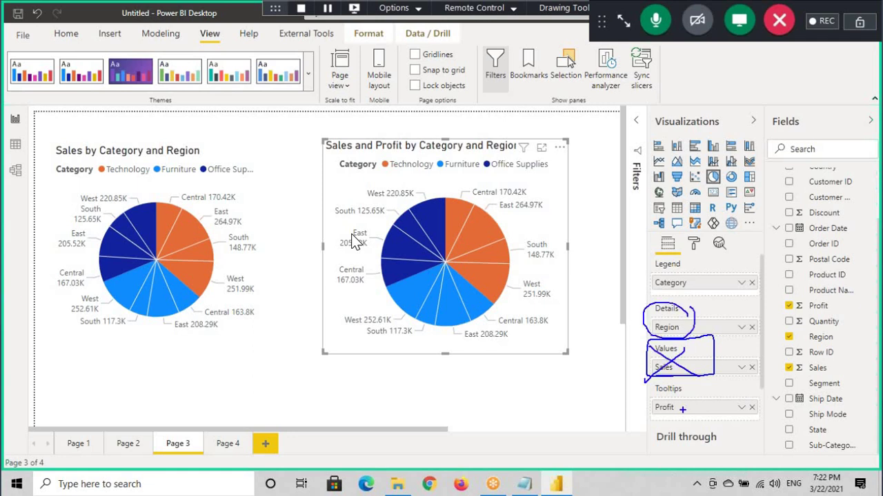
mouse_move(652, 412)
mouse_down()
mouse_move(704, 400)
mouse_move(646, 417)
mouse_move(694, 418)
mouse_up()
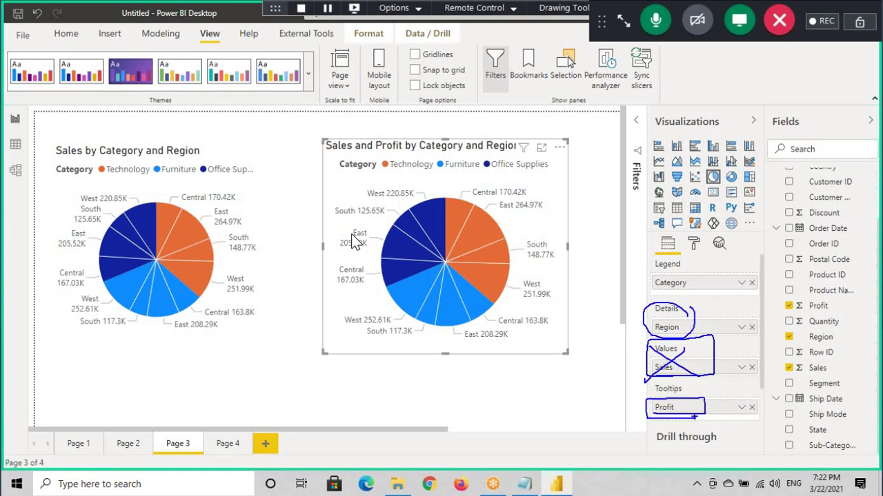
key(Escape)
View the tooltip of the Technology East slice in the Sales and Profit by Category and Region pie chart.
mouse_move(473, 238)
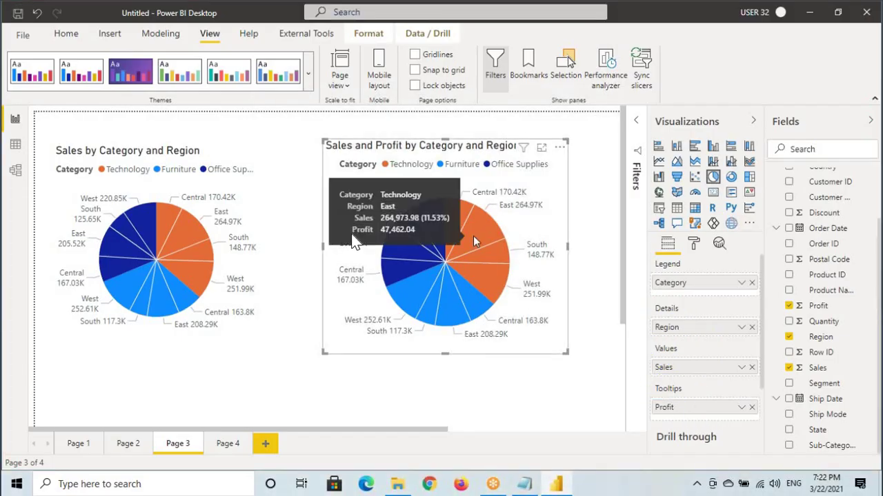
key(ctrl+2)
mouse_move(322, 183)
mouse_down()
mouse_move(442, 180)
mouse_move(325, 181)
mouse_up()
key(Escape)
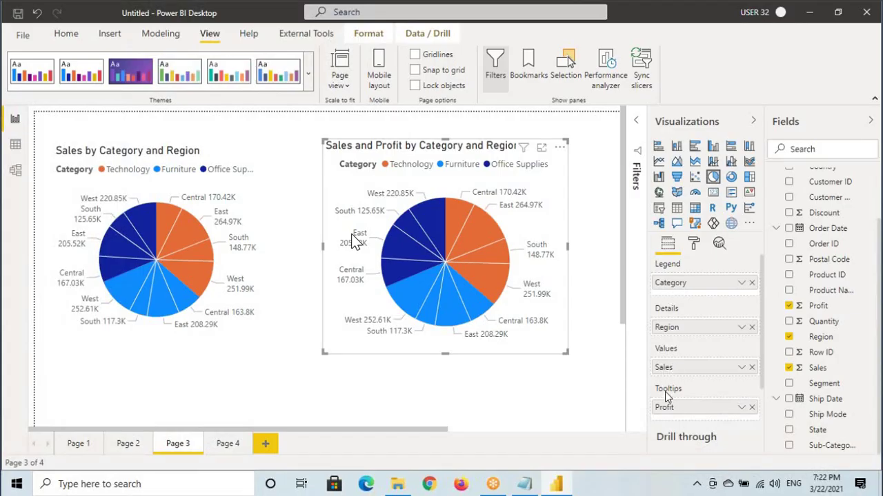
Add Quantity to the tooltips of the Page 3 Sales and Profit by Category and Region pie chart and check the Technology West slice's tooltip.
drag(826, 329, 703, 422)
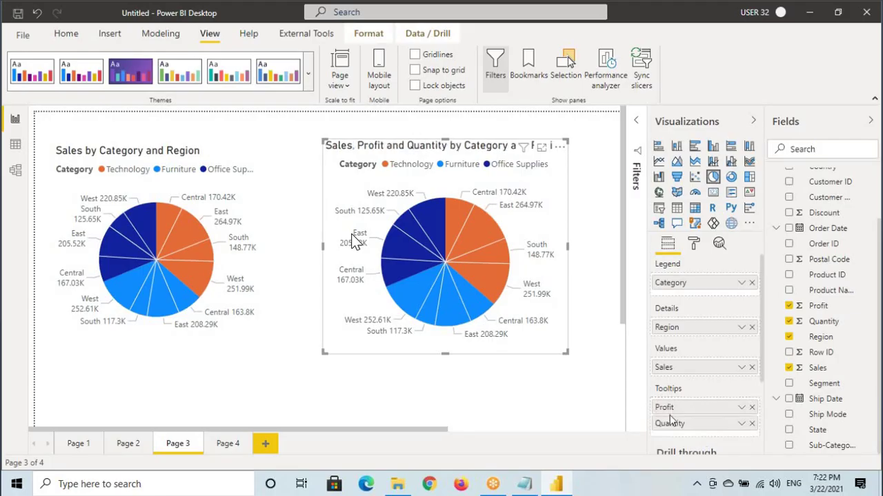
mouse_move(495, 286)
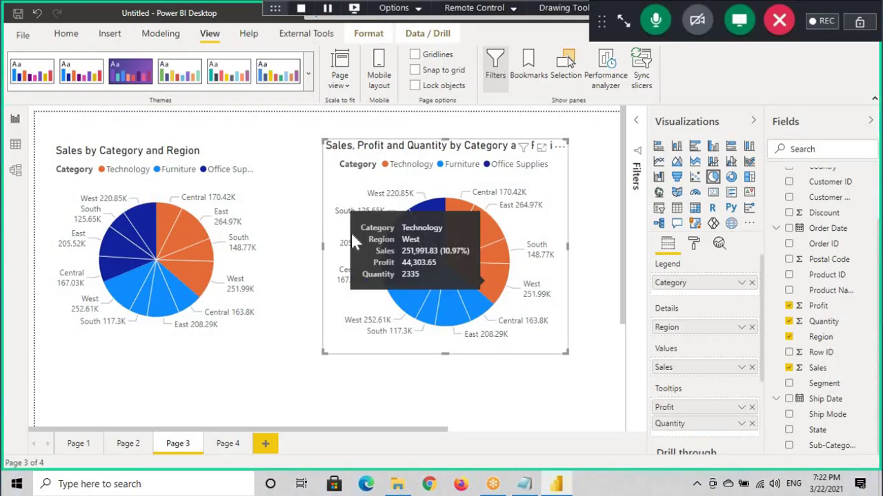
drag(363, 280, 426, 280)
mouse_move(512, 206)
mouse_down()
mouse_move(460, 208)
mouse_move(450, 229)
mouse_up()
mouse_move(448, 219)
mouse_down()
mouse_move(456, 239)
mouse_move(483, 226)
mouse_up()
key(Escape)
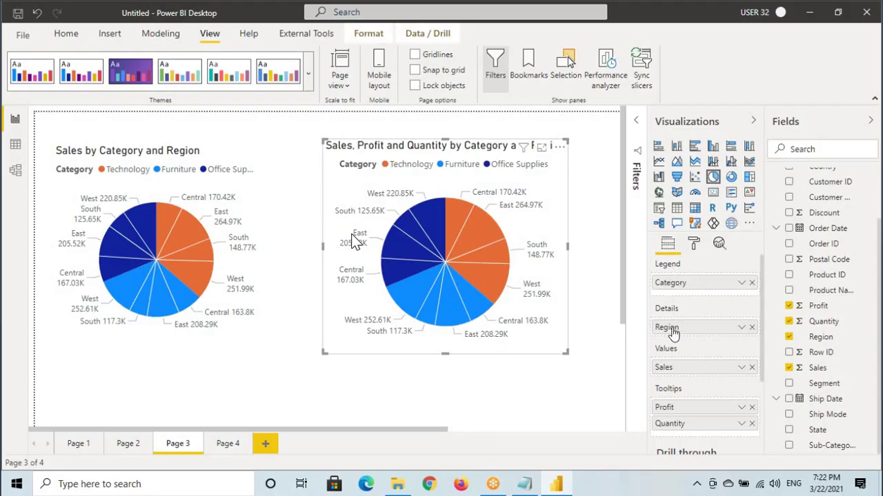
Switch to the Notepad notes, read the pie chart's purpose line, and return to Power BI Desktop.
click(525, 484)
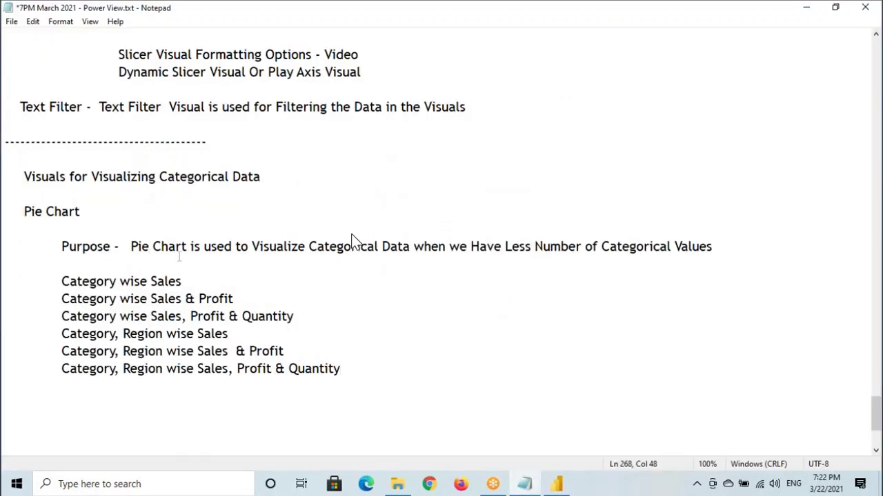
drag(170, 252, 708, 248)
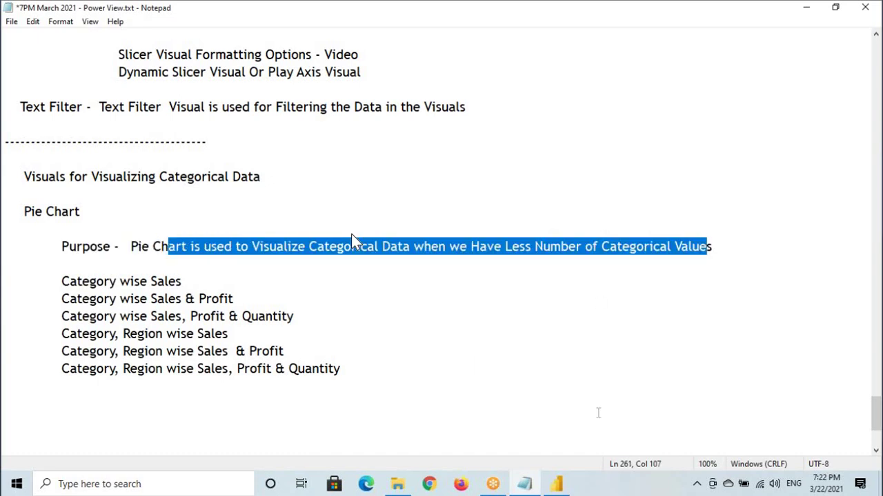
key(alt+Tab)
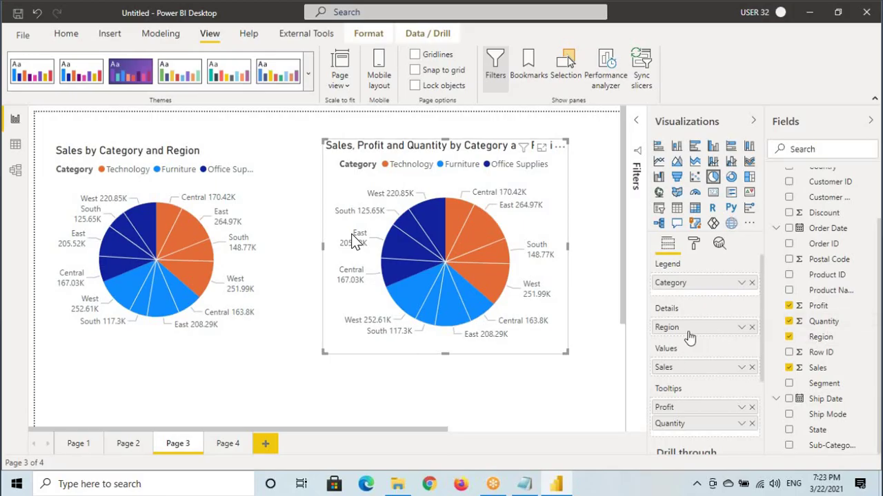
Try Segment instead of Region as the details field of the Page 3 Sales, Profit and Quantity pie chart, and restore Region.
key(ctrl+2)
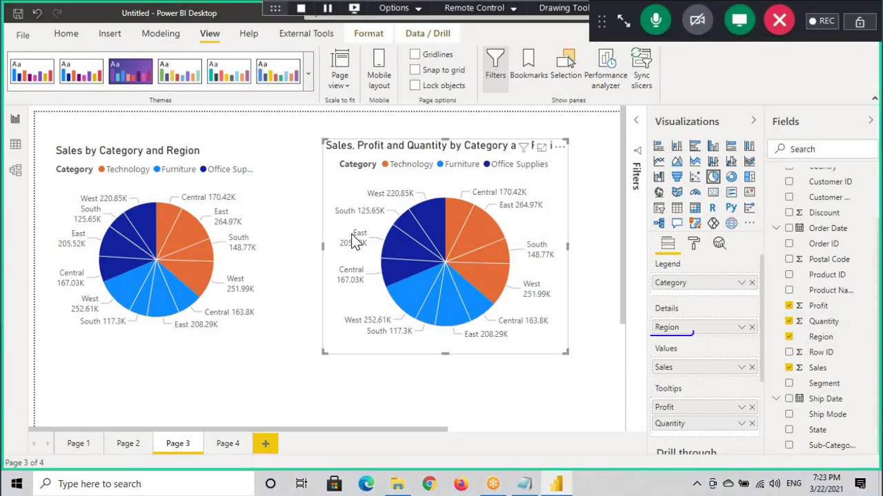
drag(693, 331, 698, 339)
key(ctrl+2)
mouse_move(826, 384)
mouse_down()
mouse_move(699, 331)
mouse_move(674, 334)
mouse_up()
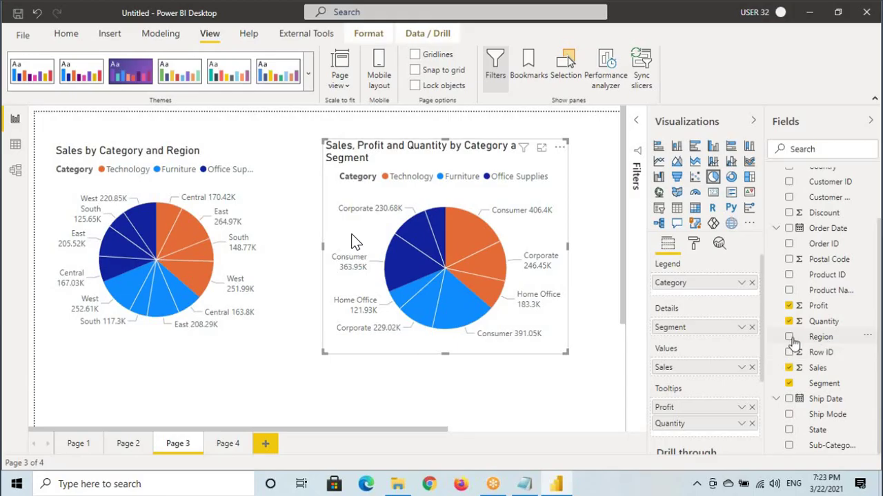
drag(793, 343, 693, 327)
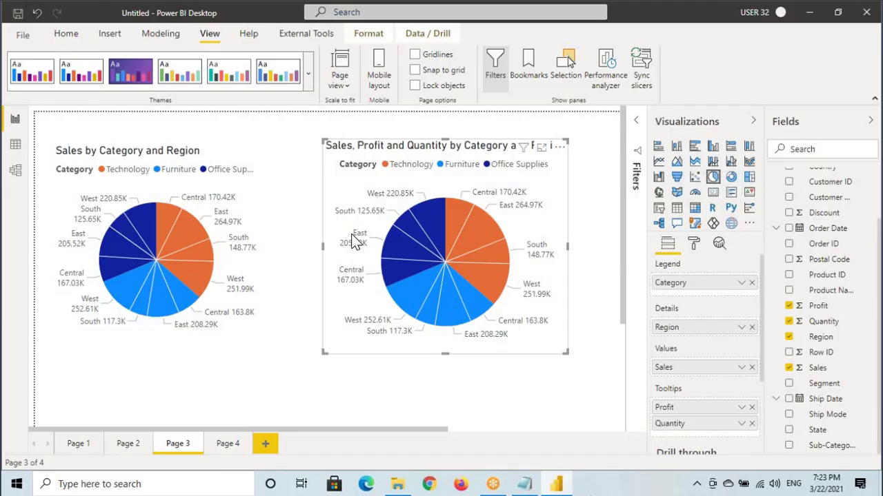
Glance at Page 4, return to Page 1 and examine the formatting options of its Sales by Category pie chart, including General.
click(228, 447)
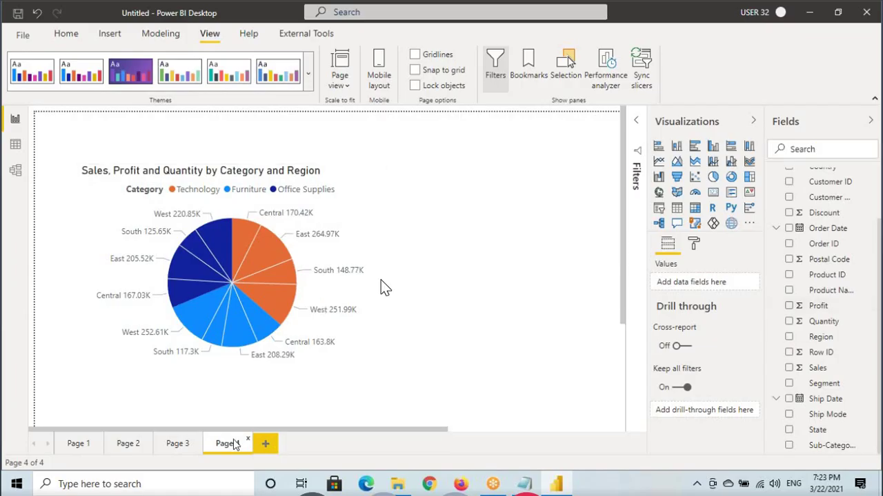
click(82, 445)
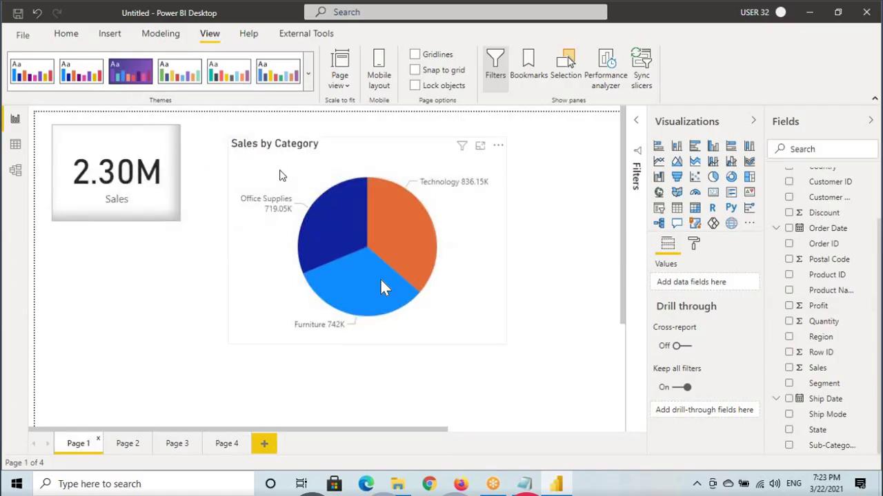
click(381, 279)
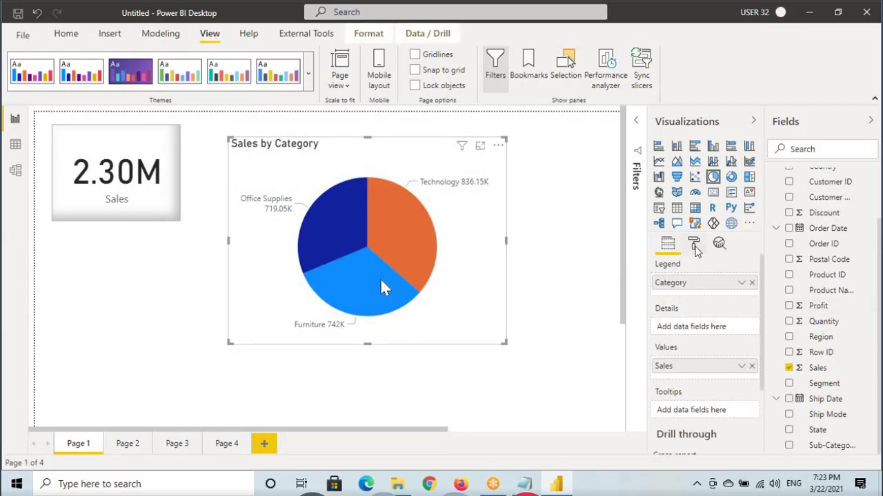
click(693, 246)
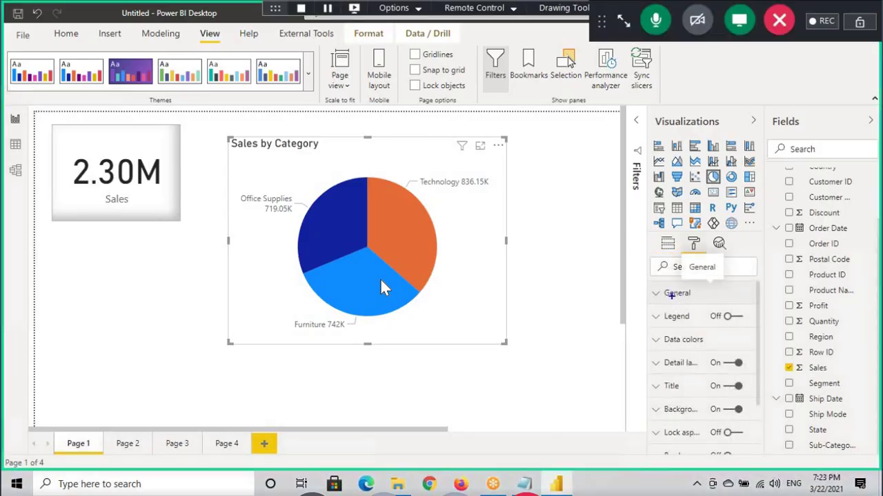
click(673, 295)
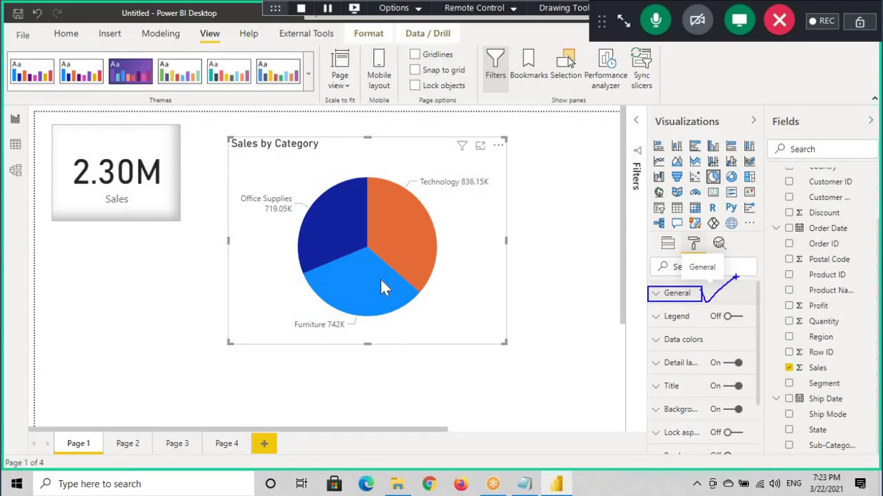
click(658, 207)
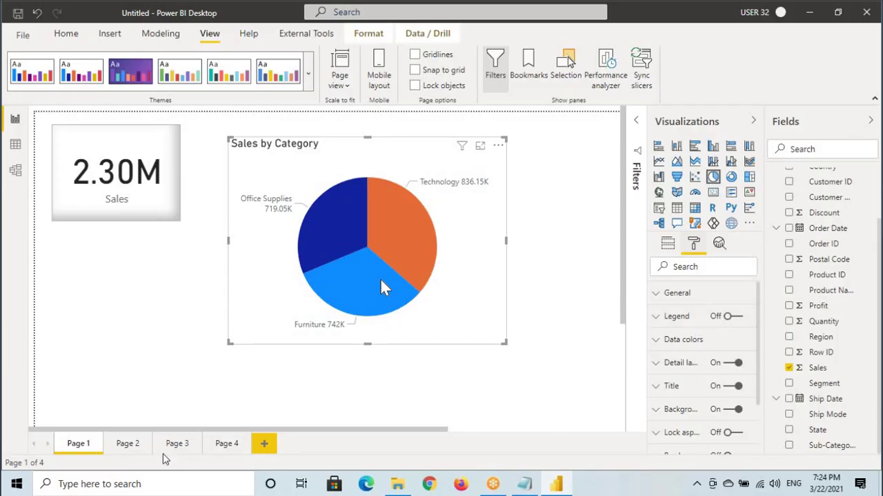
On Page 2, try hiding the legend and its title on the Sales and Profit by Category pie chart, and restore both.
click(117, 450)
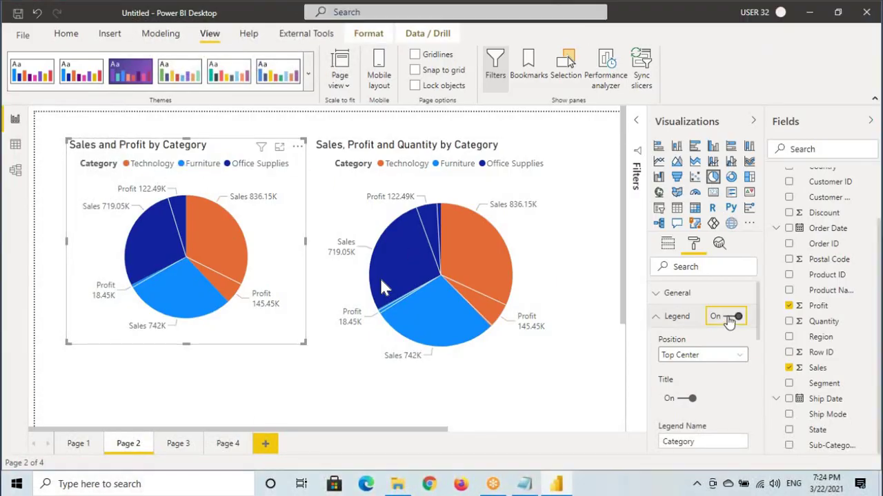
click(729, 318)
click(732, 317)
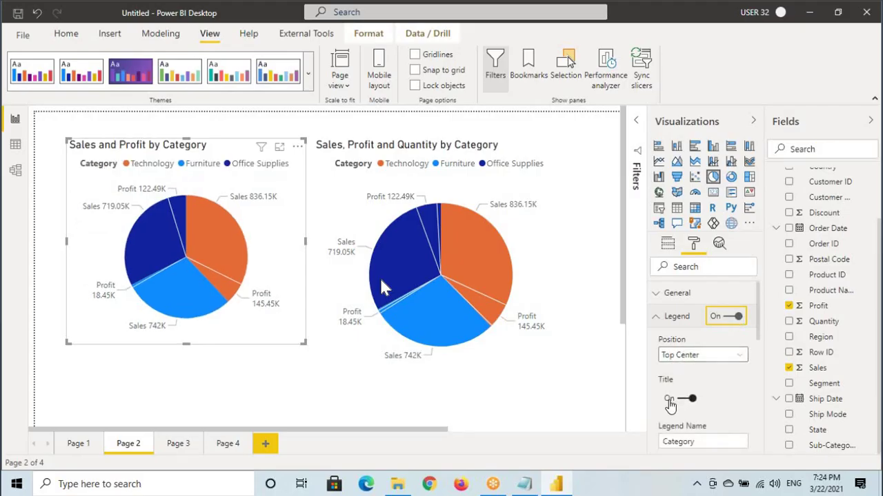
scroll(672, 406, down, 2)
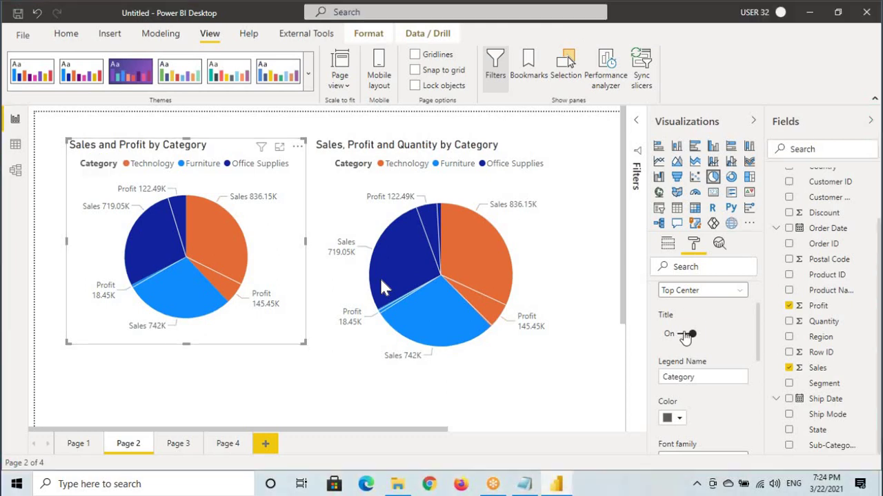
click(684, 335)
click(685, 335)
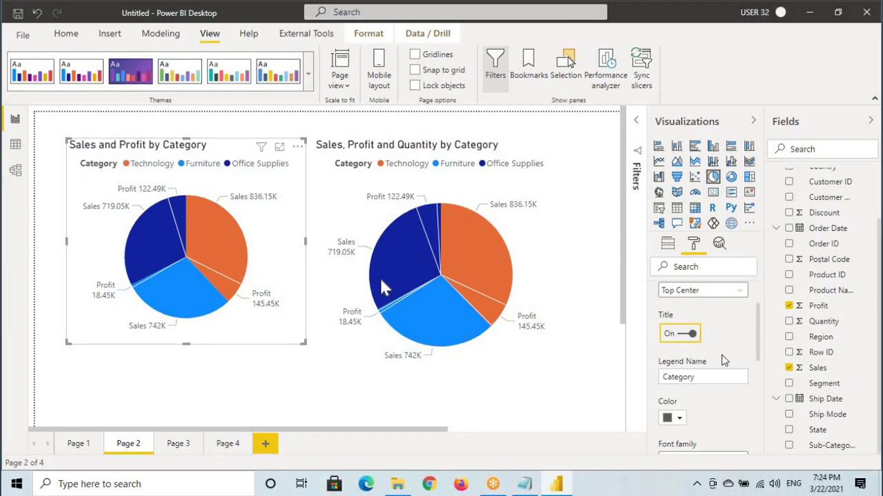
Set the legend color of the Page 2 Sales and Profit by Category pie chart to theme blue and its font family to Comic Sans MS.
click(675, 420)
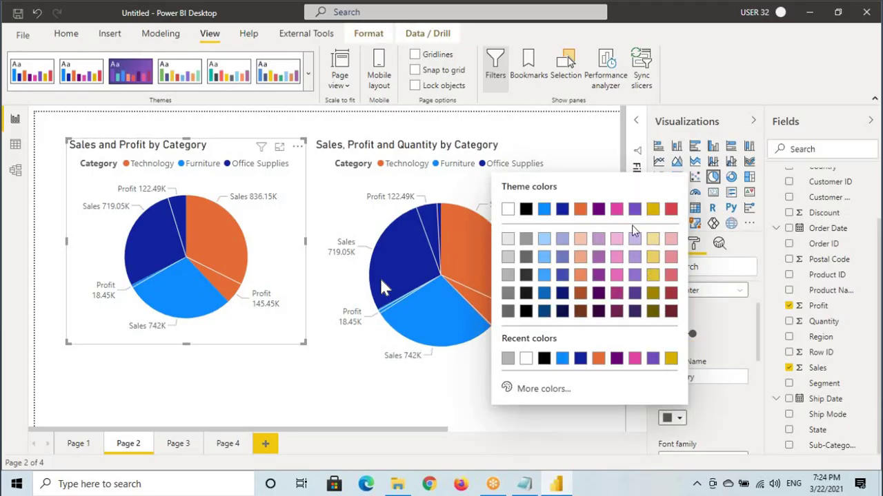
click(544, 209)
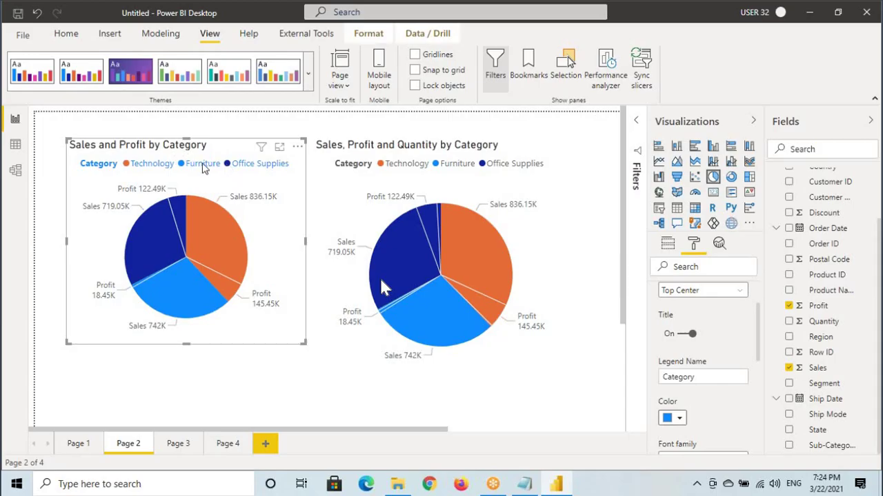
scroll(682, 331, down, 2)
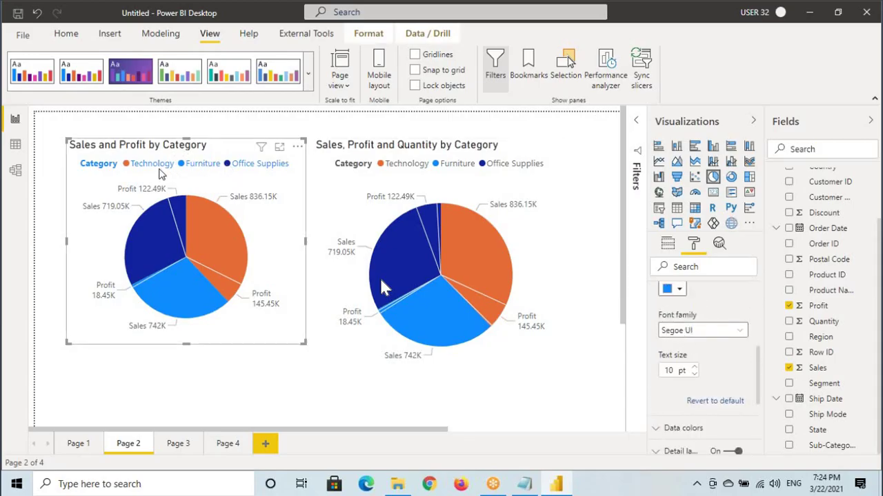
click(700, 331)
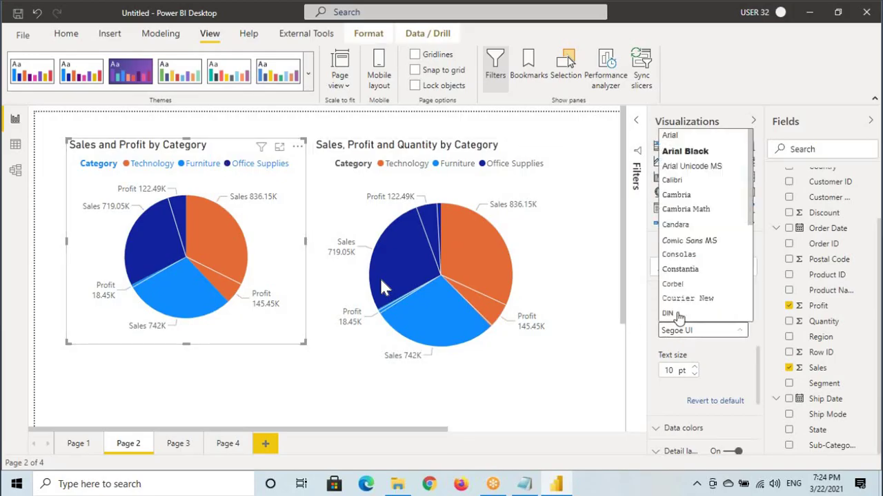
click(690, 241)
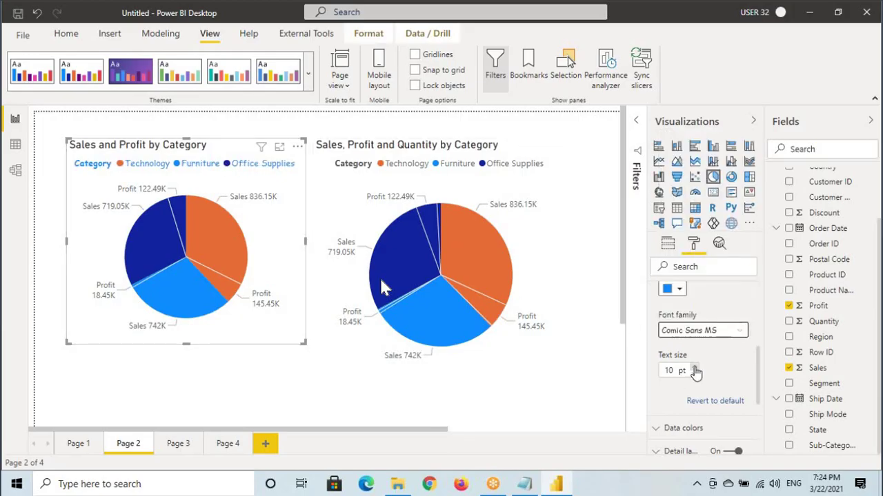
Try a legend text size of 11 pt, restore 10 pt, and collapse the legend options.
click(694, 368)
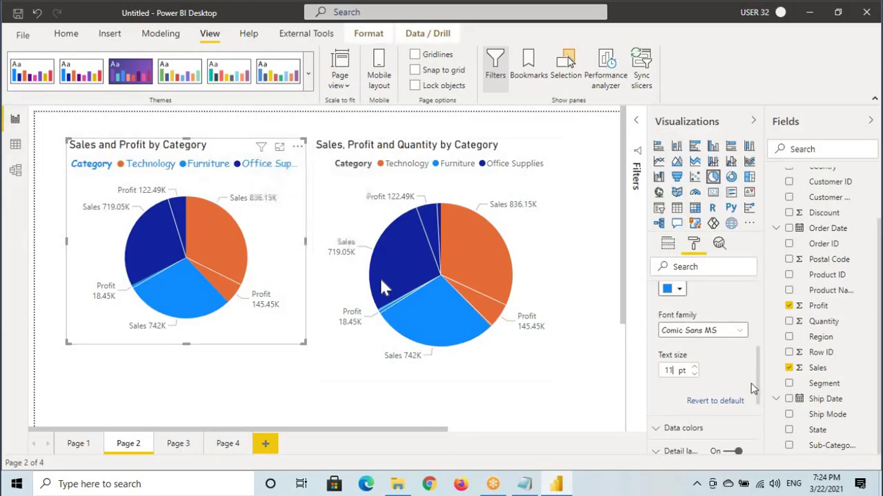
click(694, 373)
scroll(731, 354, up, 2)
scroll(717, 345, up, 3)
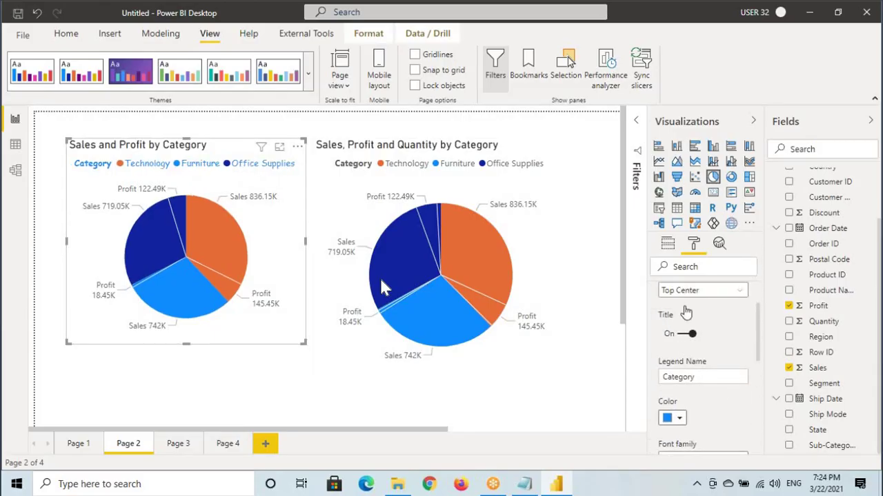
click(668, 319)
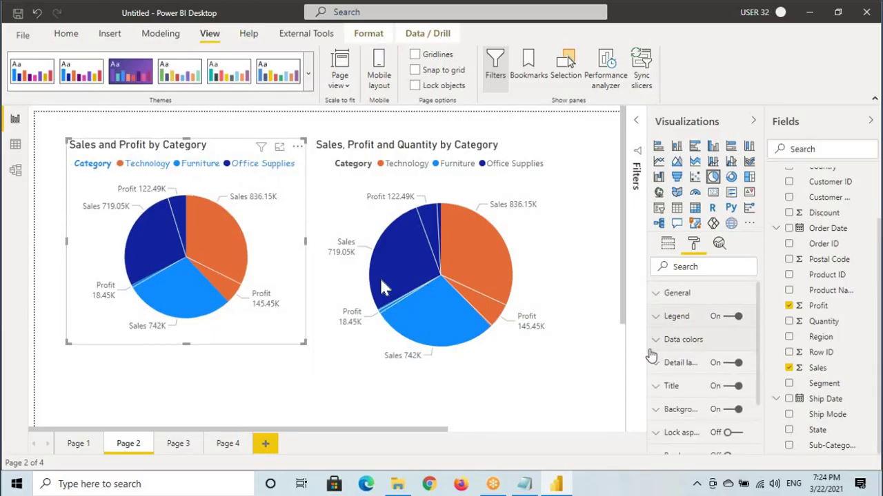
Return to Page 1 and select the Sales by Category pie chart.
click(76, 447)
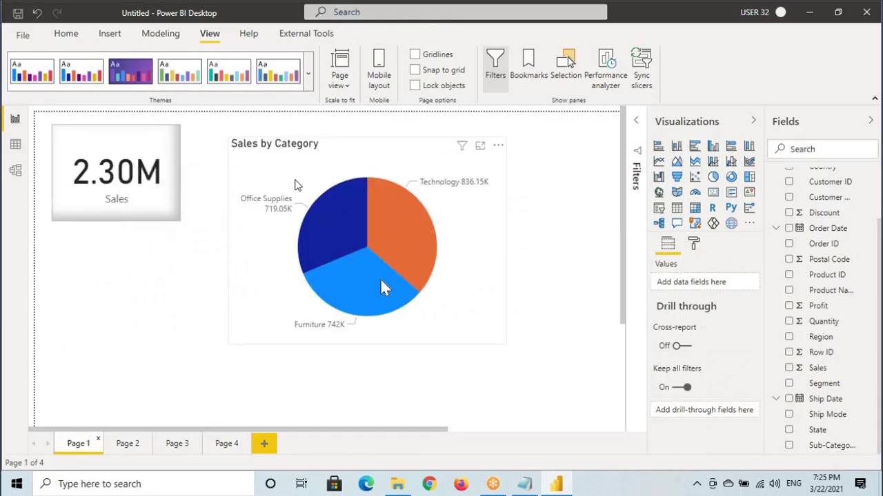
click(385, 287)
drag(405, 220, 453, 204)
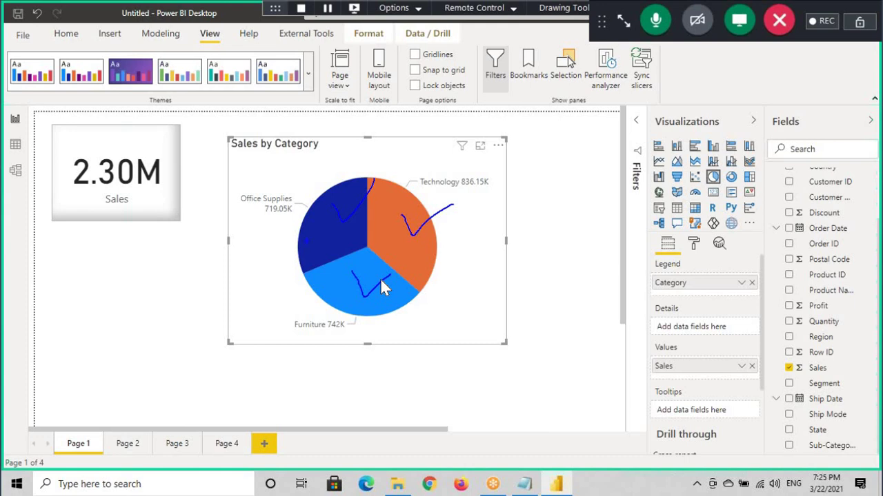
drag(234, 206, 289, 205)
key(Escape)
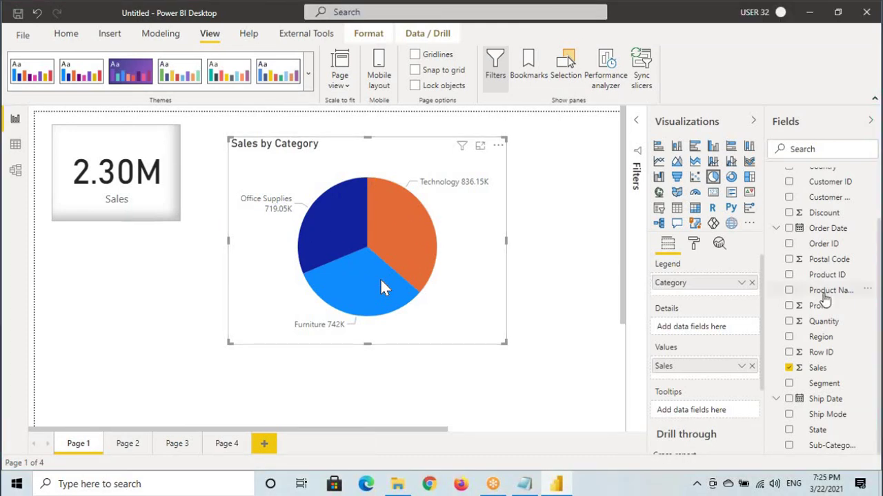
Set the Office Supplies data color of the Sales by Category pie chart to the gold theme color and collapse the data colors options.
click(693, 244)
click(677, 345)
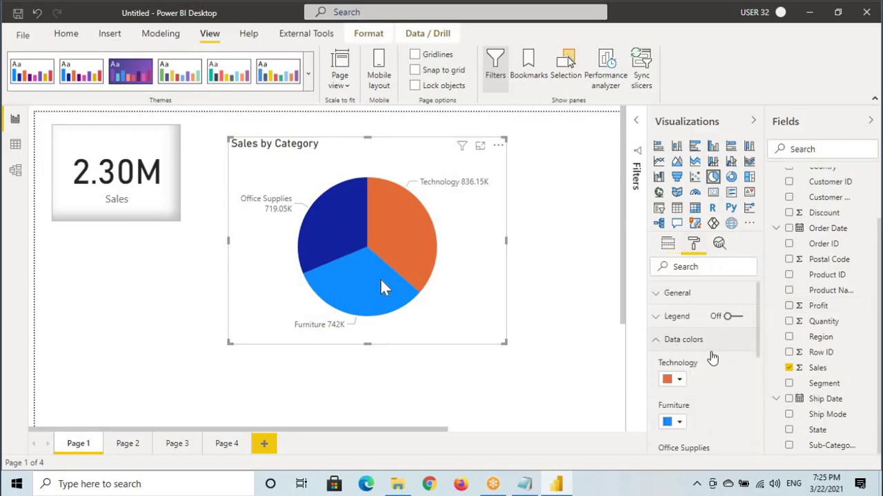
scroll(699, 366, down, 1)
scroll(700, 361, down, 1)
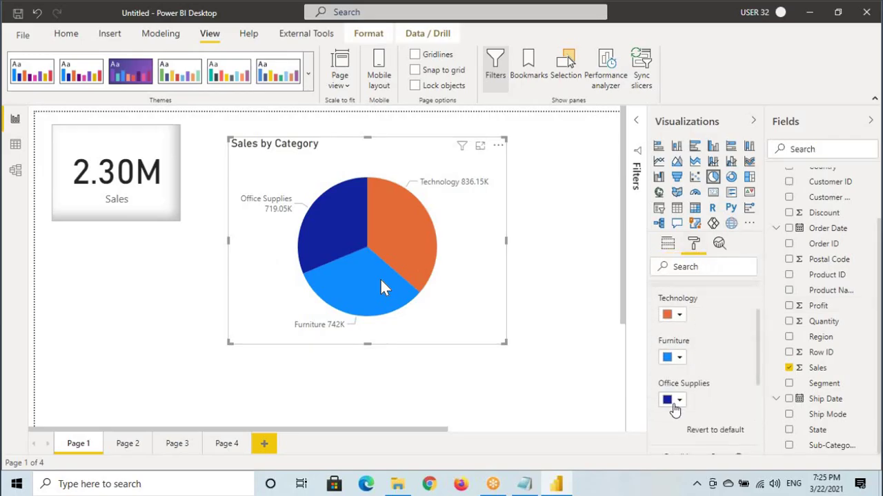
click(670, 400)
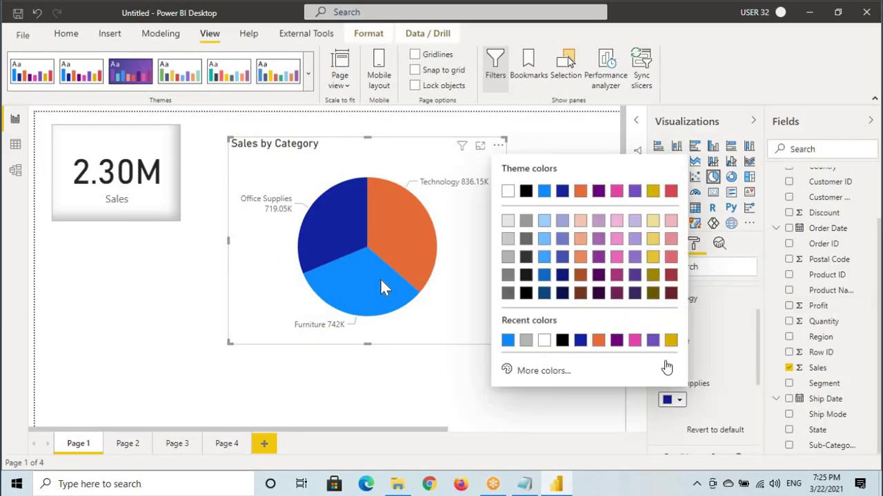
click(652, 193)
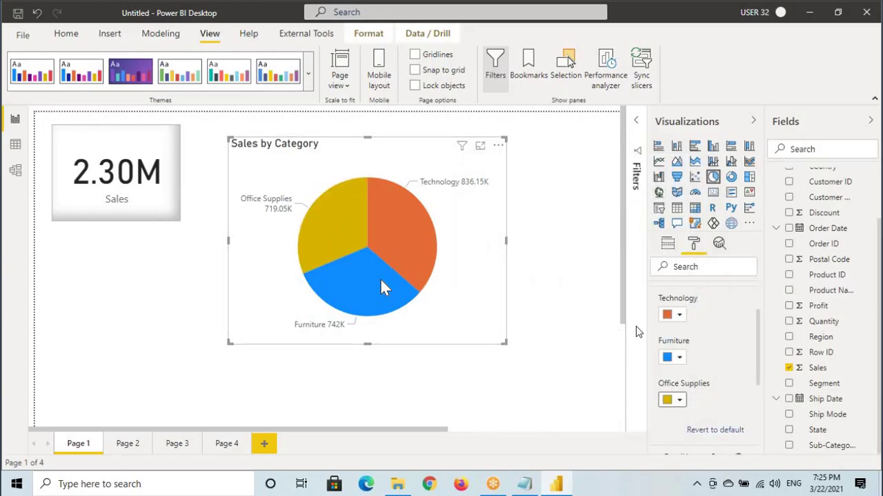
scroll(698, 339, up, 2)
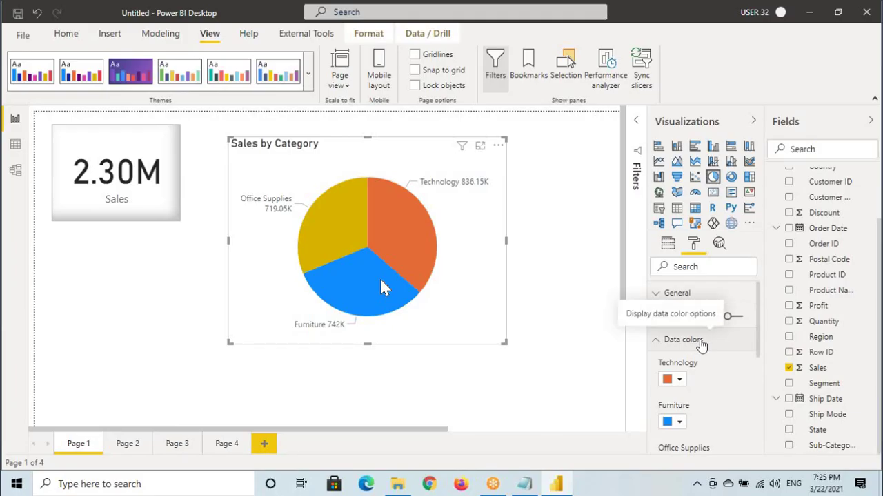
click(701, 341)
Try Category and Data value as the detail label style of the Sales by Category pie chart, and restore Category, data value.
scroll(694, 324, down, 2)
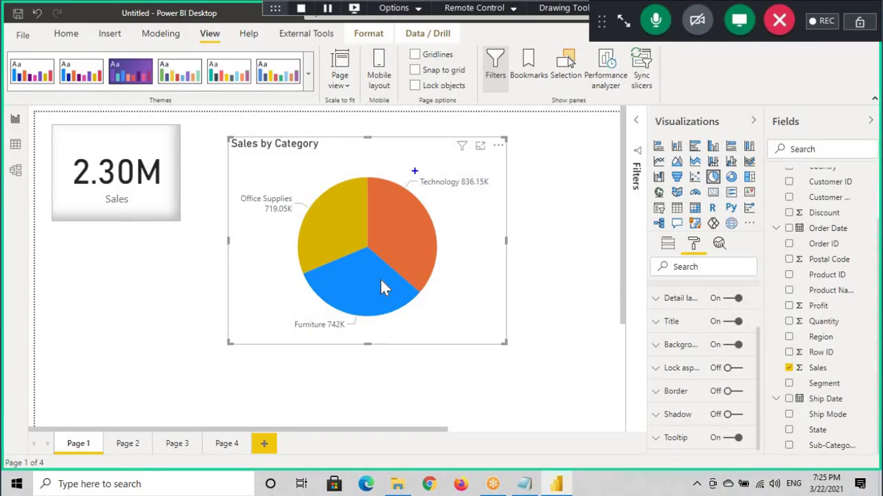
drag(414, 170, 498, 192)
drag(482, 204, 488, 200)
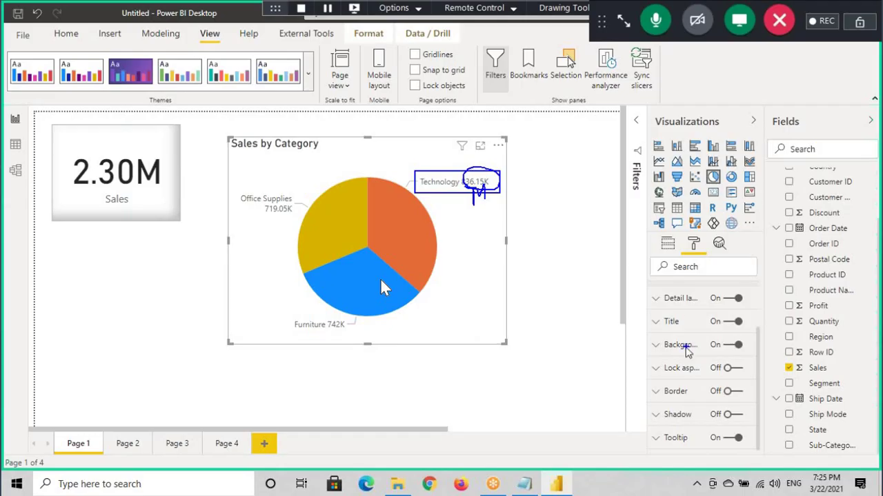
click(681, 299)
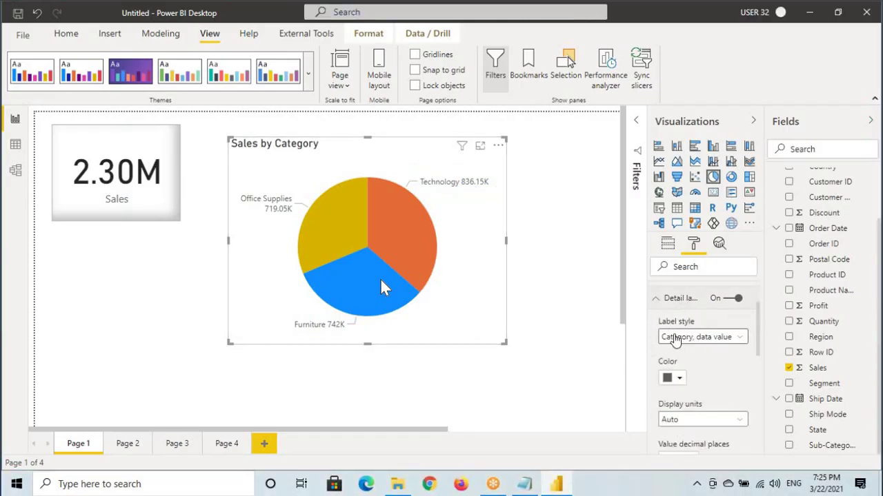
click(676, 337)
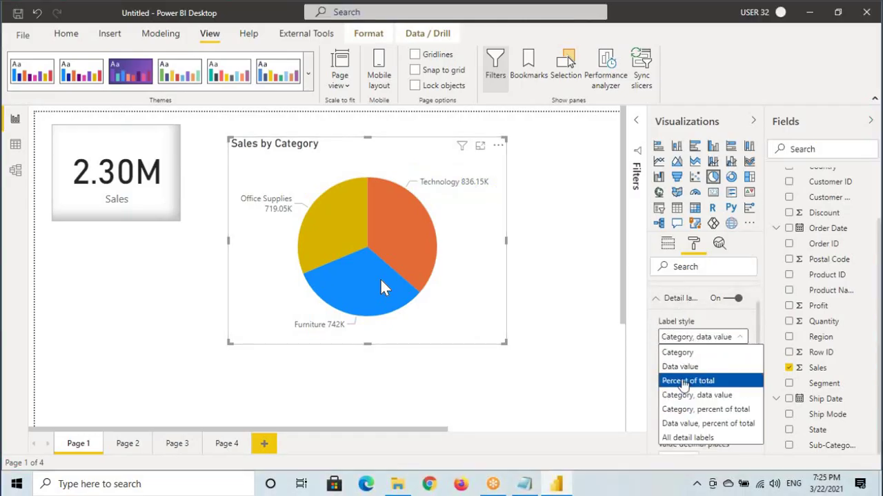
click(679, 353)
click(691, 338)
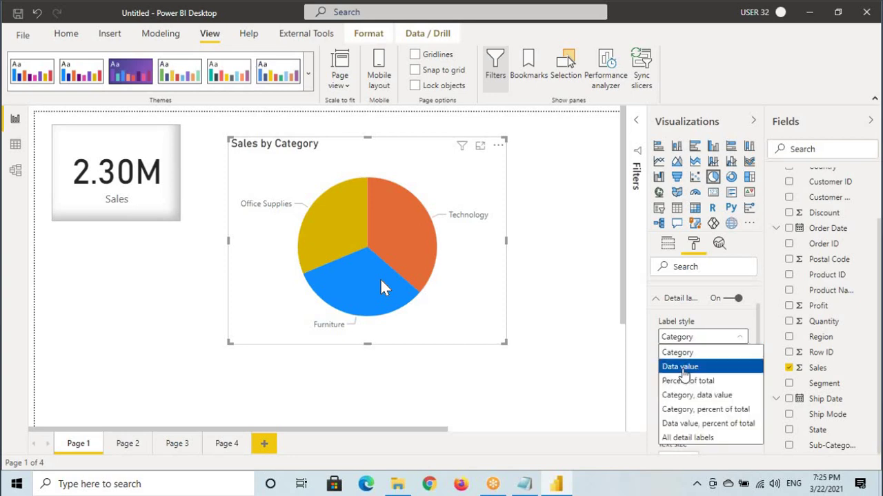
click(681, 370)
click(690, 337)
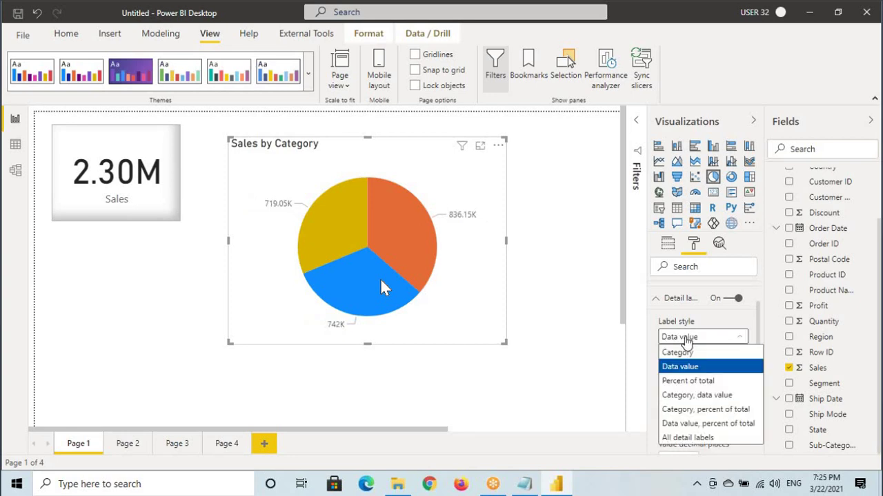
click(688, 397)
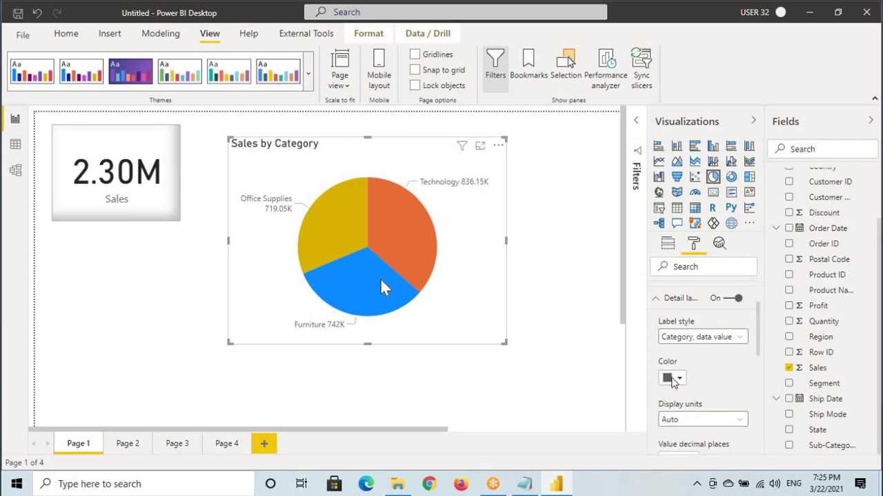
Set the detail label color of the Sales by Category pie chart to black.
click(673, 379)
click(526, 272)
scroll(687, 297, down, 1)
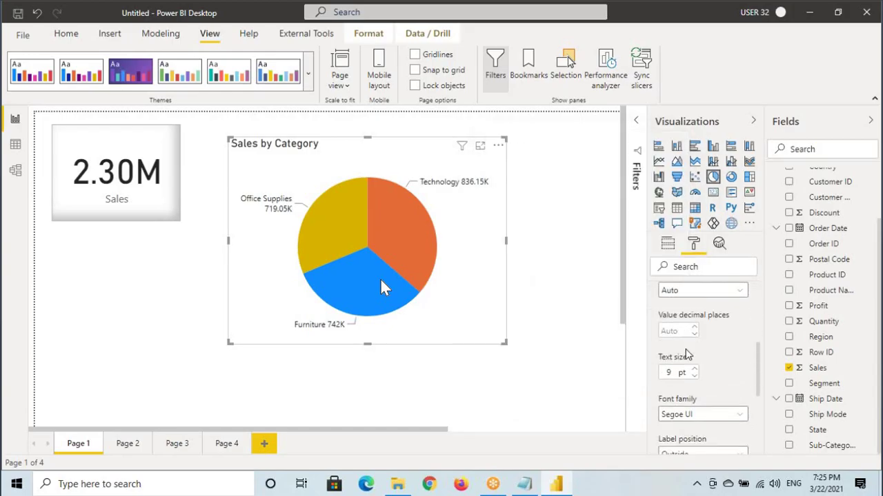
Open the display units choices for the detail labels of the Sales by Category pie chart.
scroll(690, 317, up, 1)
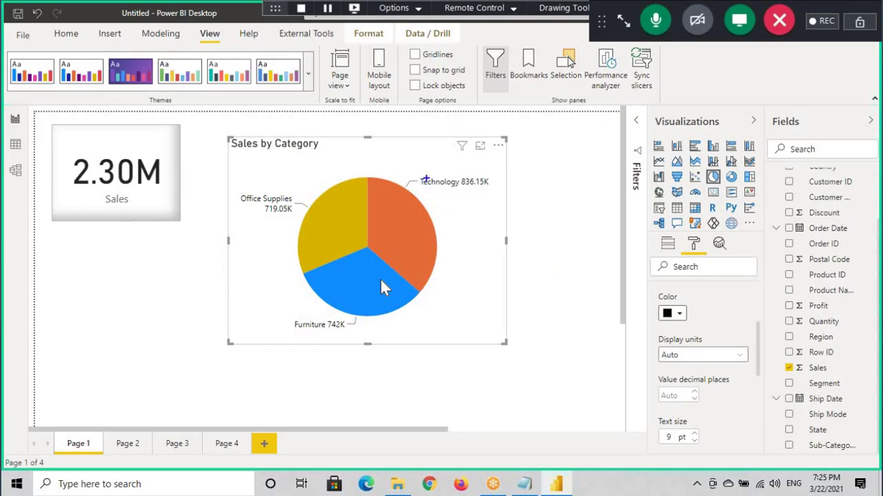
drag(459, 176, 498, 188)
drag(685, 351, 653, 339)
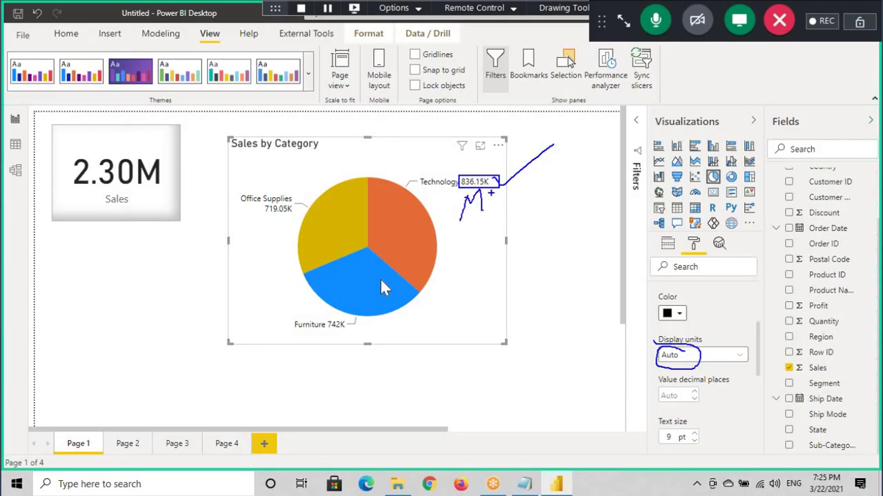
key(Escape)
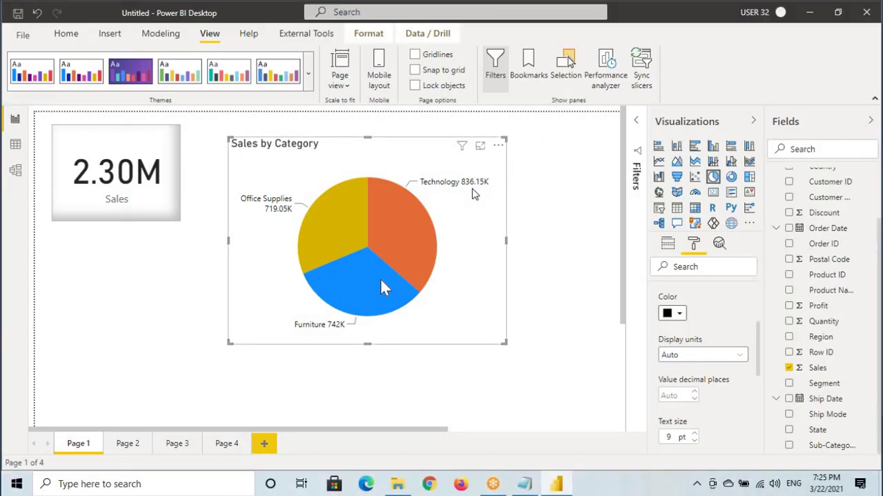
click(682, 356)
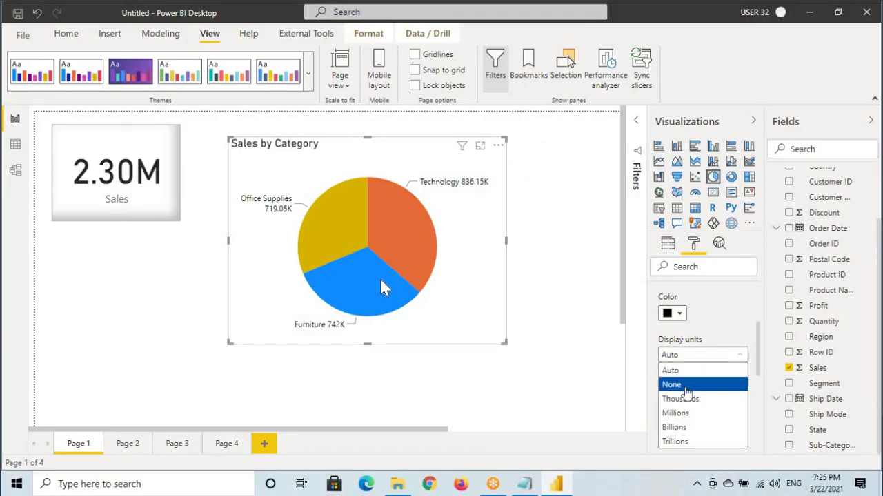